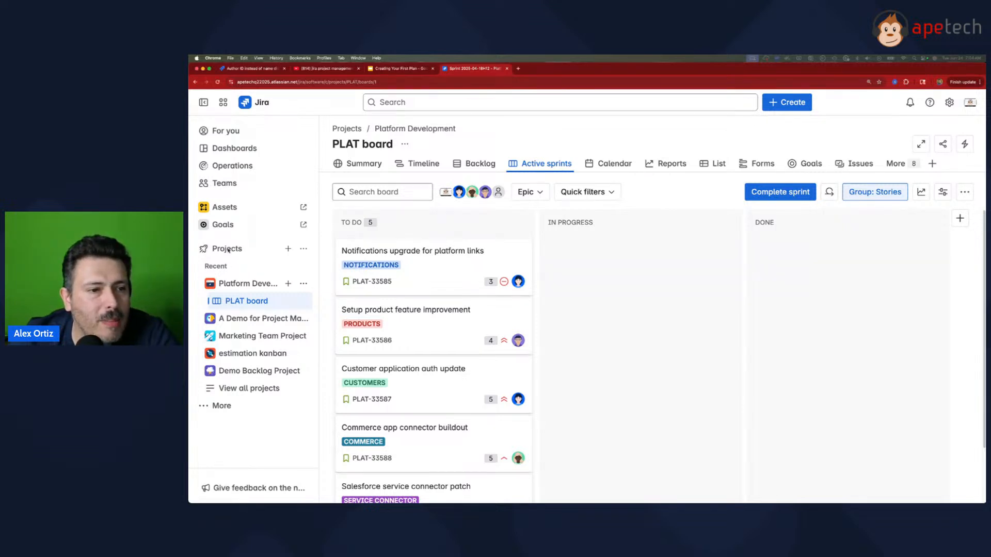
Step: Open the full list of plans and start creating a new plan
{"action": "left_click", "coordinate": [202, 250]}
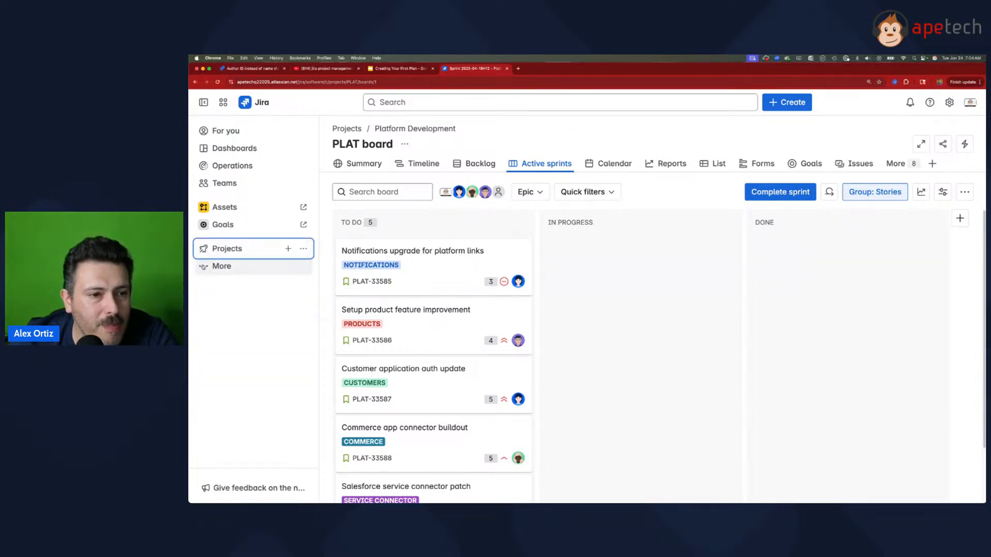
{"action": "left_click", "coordinate": [216, 266]}
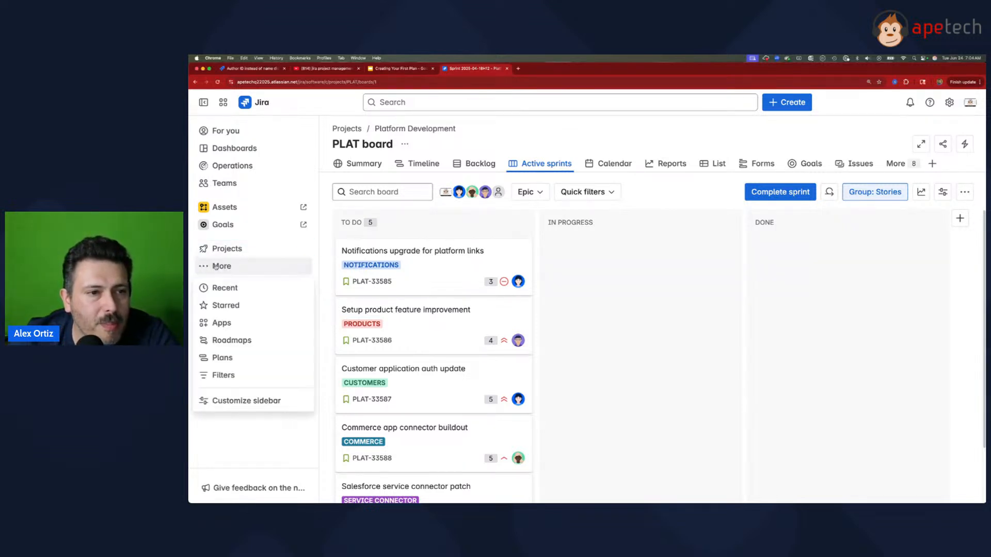
{"action": "left_click", "coordinate": [239, 357]}
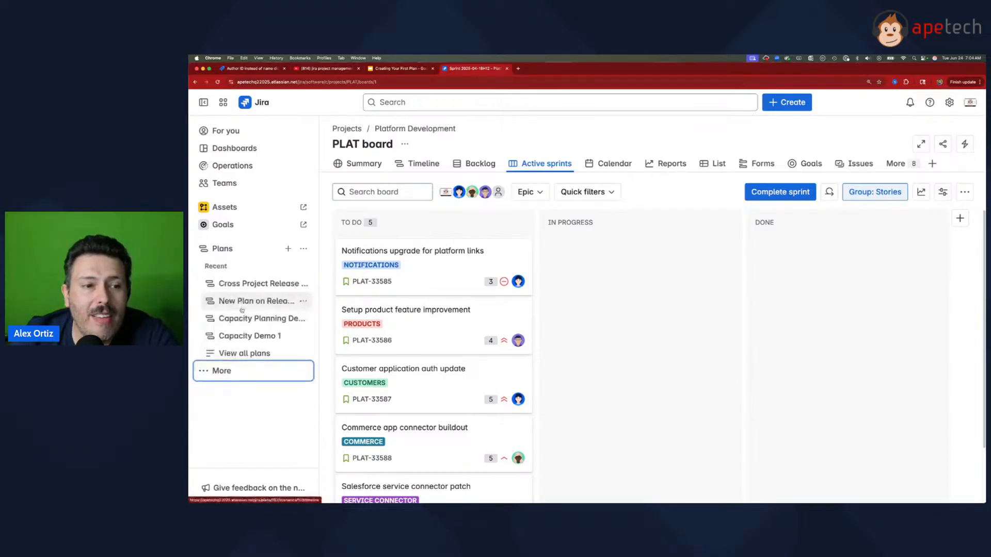
{"action": "left_click", "coordinate": [243, 352]}
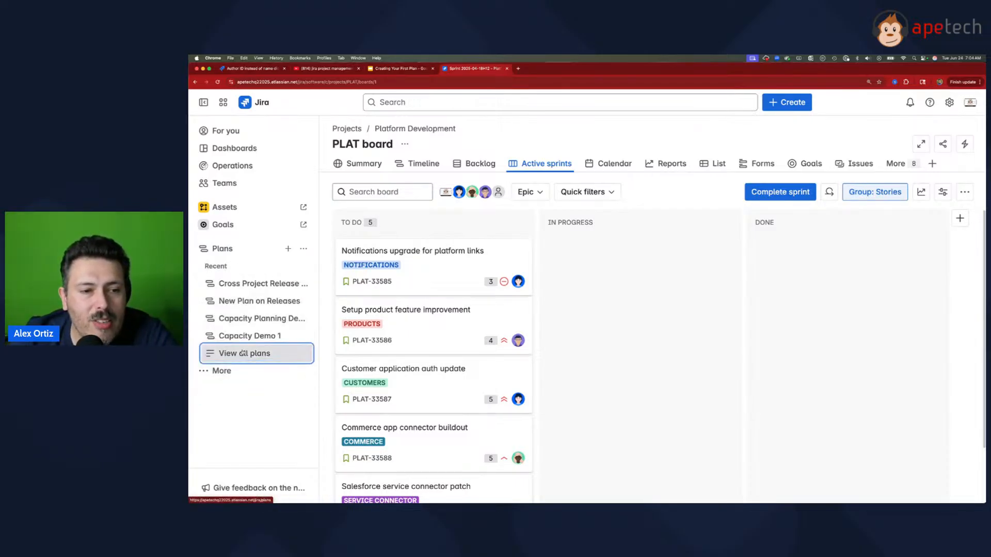
{"action": "left_click", "coordinate": [288, 248]}
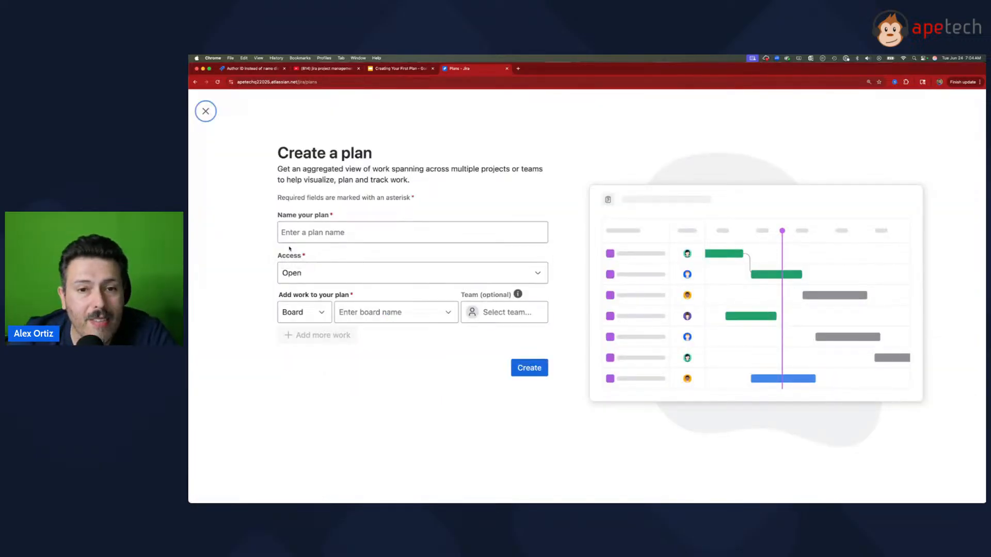
Step: Name the new plan Cross Team Dep Demo
{"action": "left_click", "coordinate": [367, 231]}
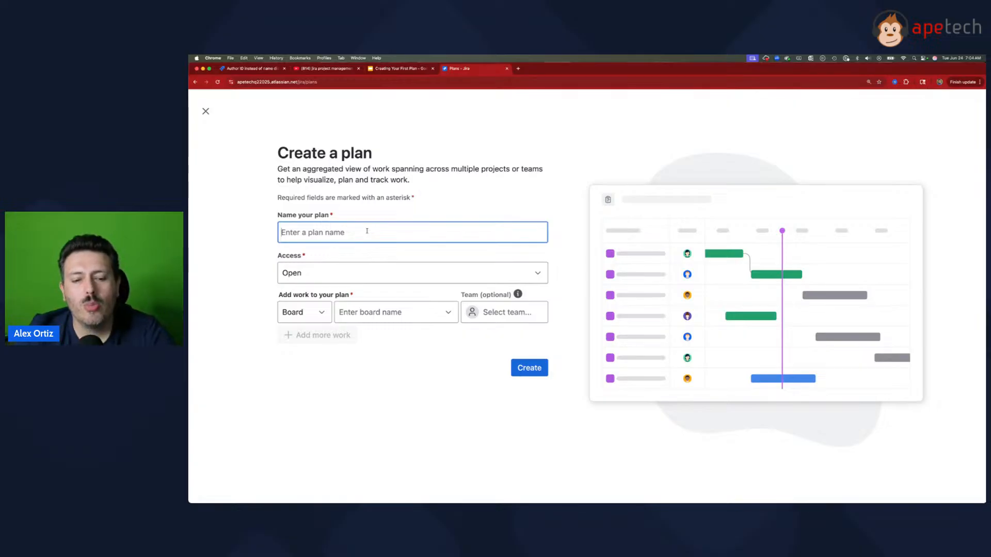
{"action": "type", "text": "Cross Tea"}
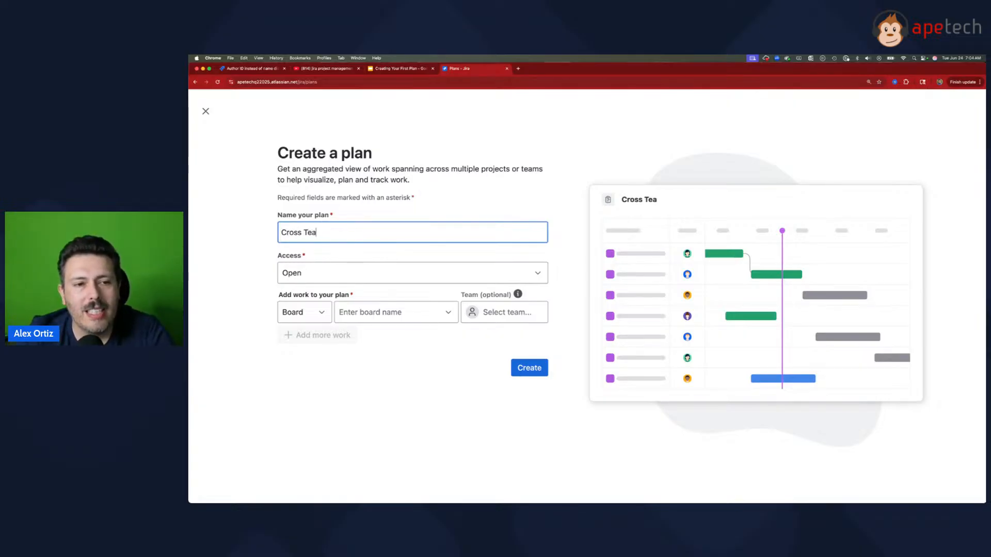
{"action": "type", "text": "m Dep Demo"}
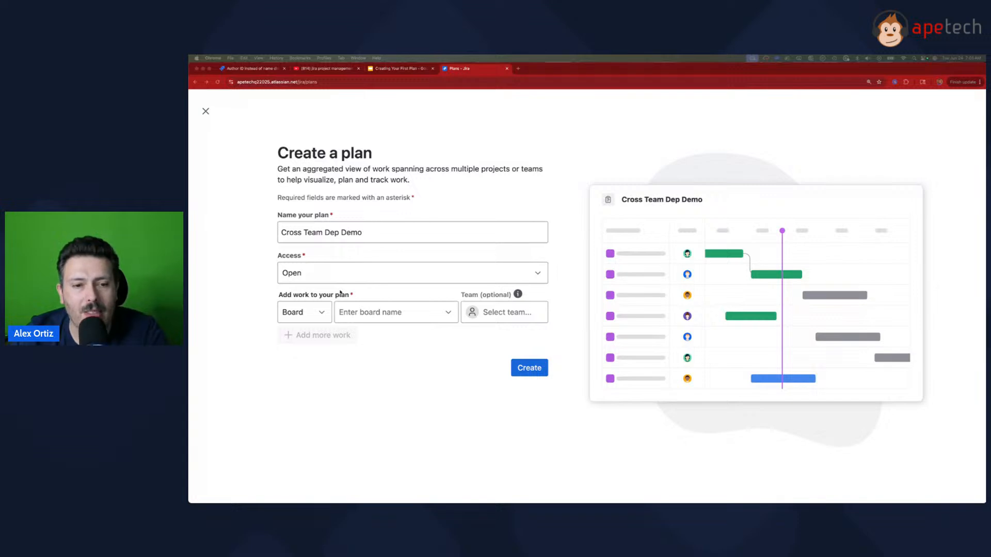
Step: Set the plan's first work source to the project A Demo for Project Managers
{"action": "left_click", "coordinate": [305, 310]}
{"action": "left_click", "coordinate": [307, 358]}
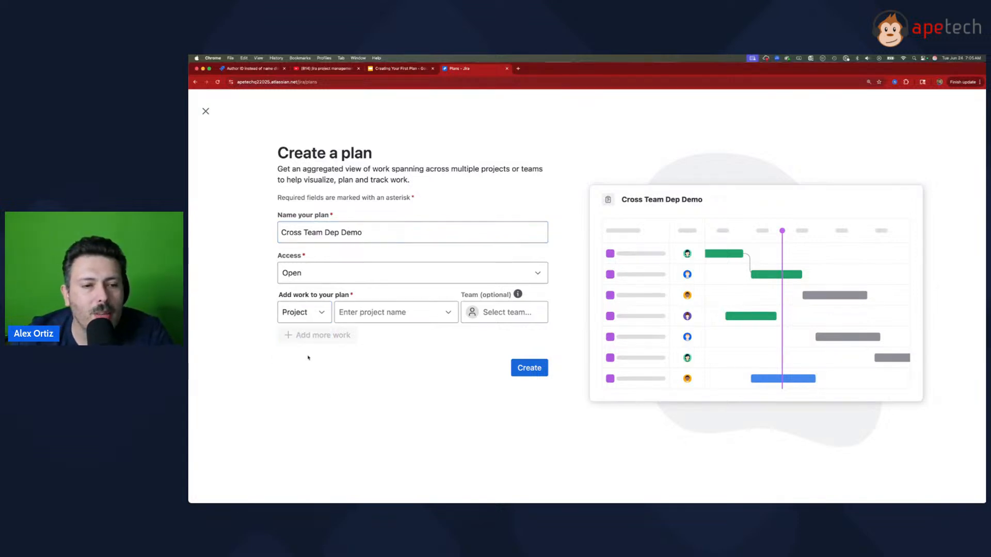
{"action": "left_click", "coordinate": [375, 312]}
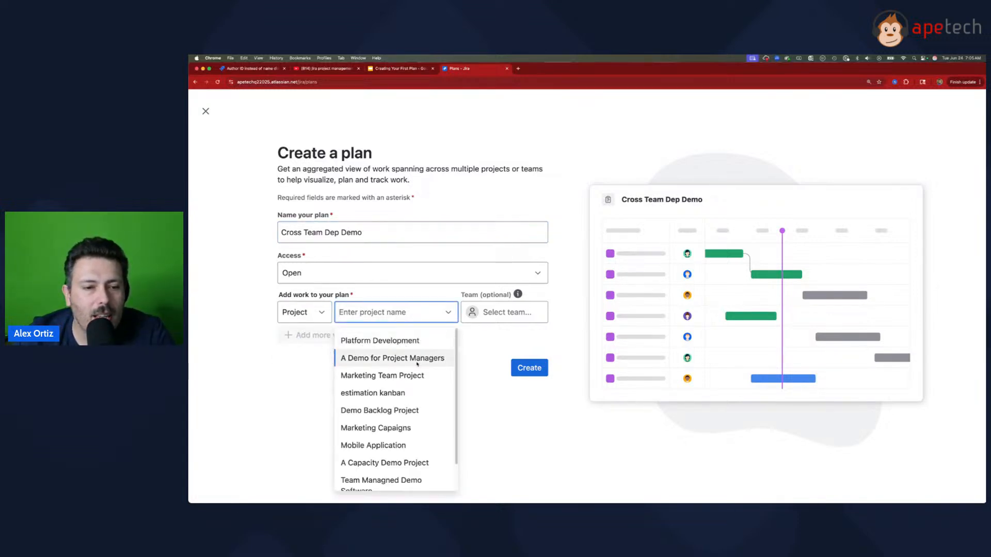
{"action": "left_click", "coordinate": [416, 360]}
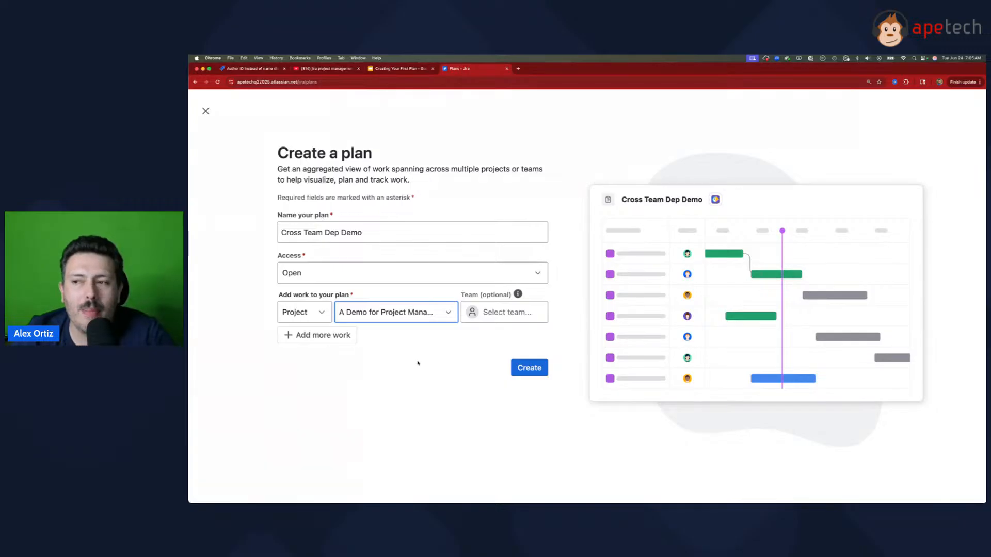
Step: Add the estimation kanban project as a second work source and create the plan
{"action": "left_click", "coordinate": [311, 340]}
{"action": "left_click", "coordinate": [309, 341]}
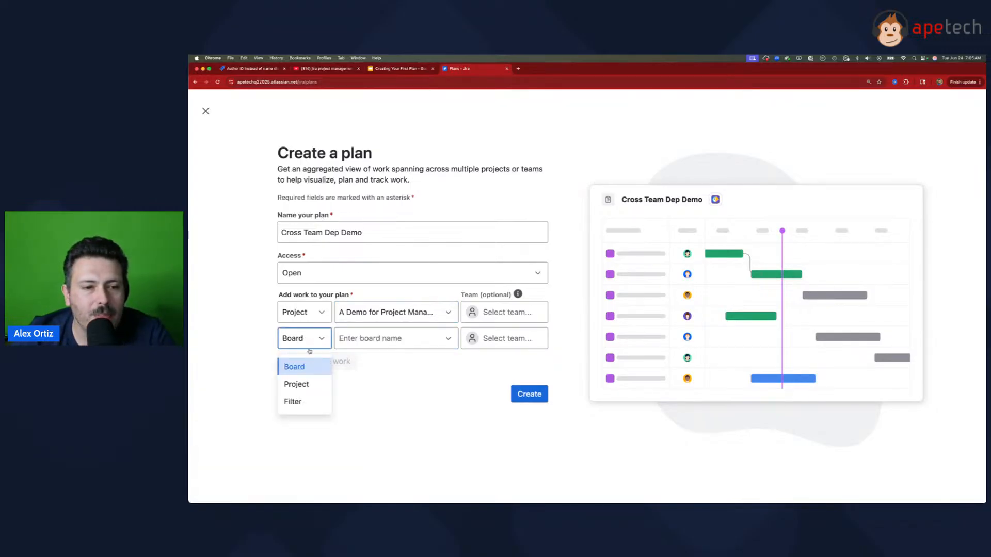
{"action": "left_click", "coordinate": [295, 383]}
{"action": "left_click", "coordinate": [392, 402]}
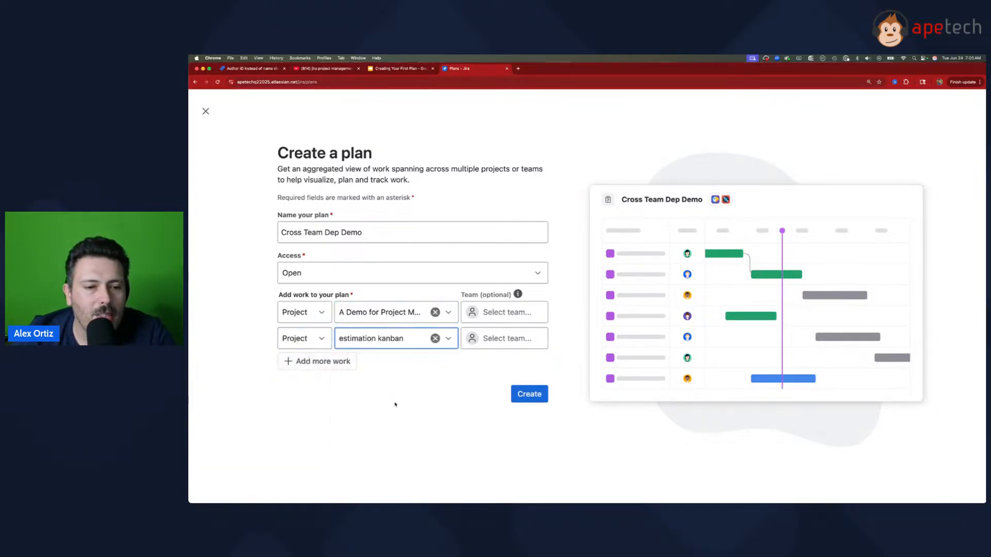
{"action": "left_click", "coordinate": [526, 395]}
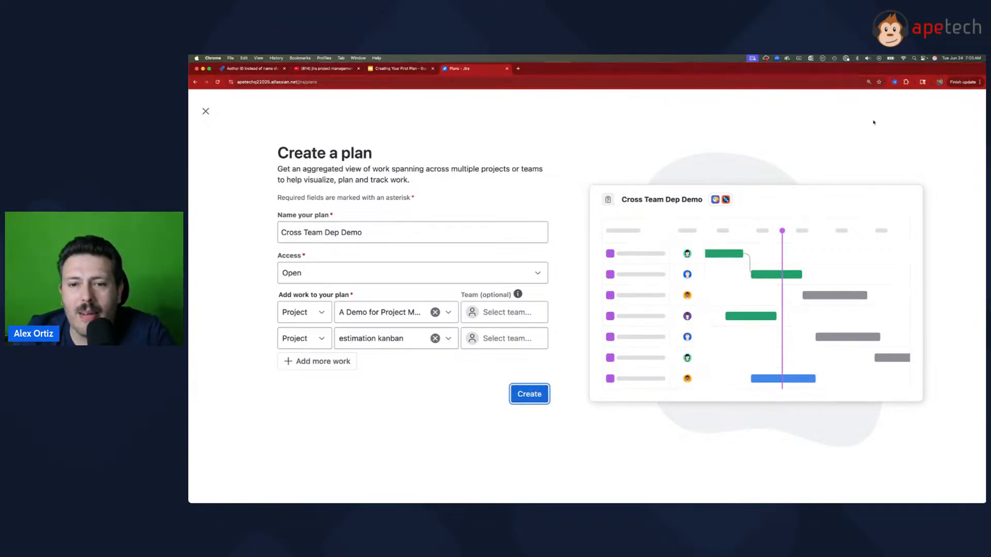
{"action": "left_click", "coordinate": [530, 400]}
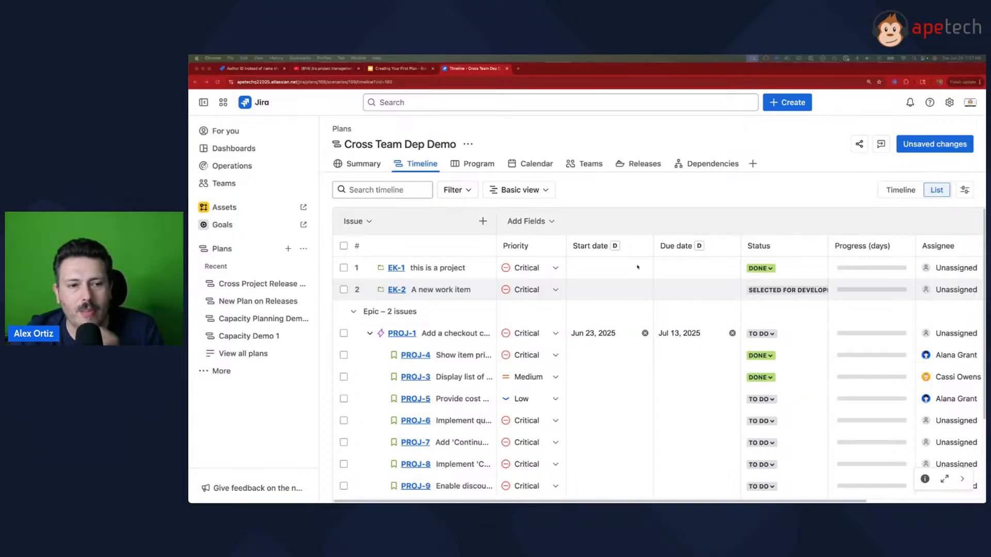
Step: Open the issue sources in the plan's settings and check how many issues the plan contains
{"action": "left_click", "coordinate": [468, 146]}
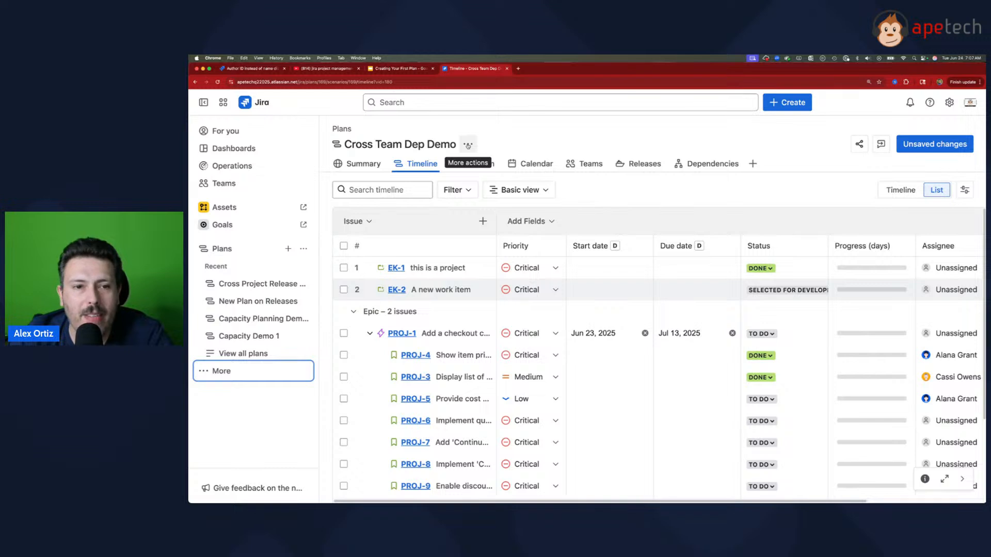
{"action": "left_click", "coordinate": [468, 146]}
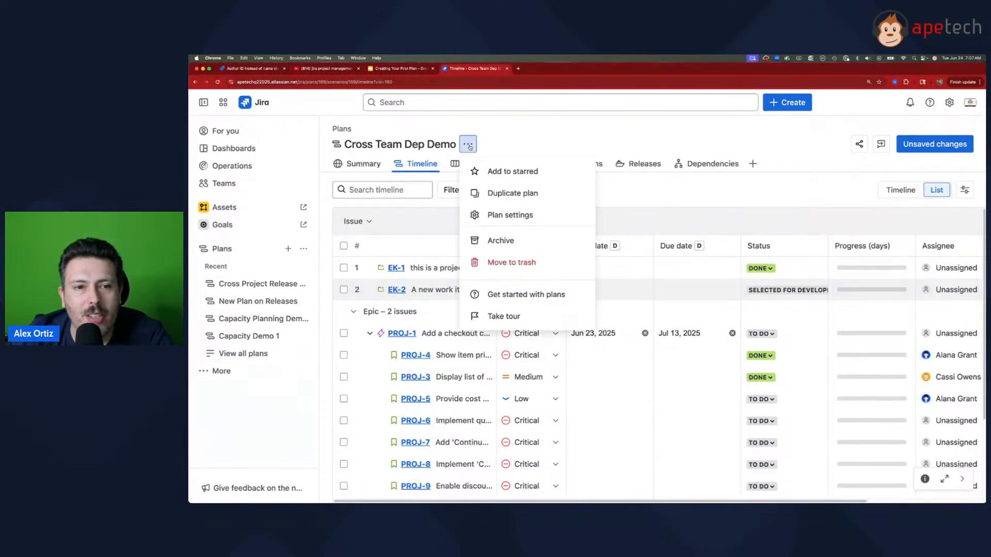
{"action": "left_click", "coordinate": [514, 215]}
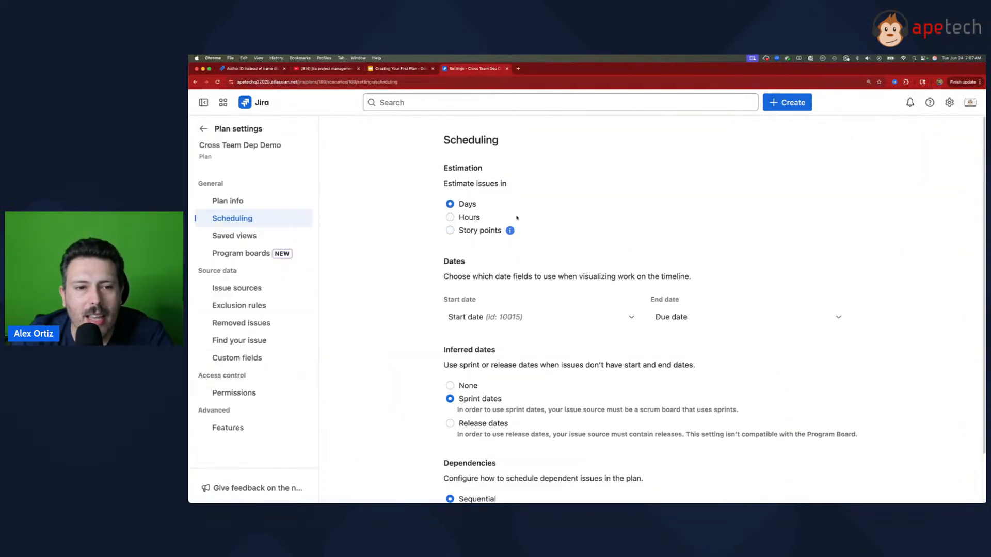
{"action": "left_click", "coordinate": [227, 289]}
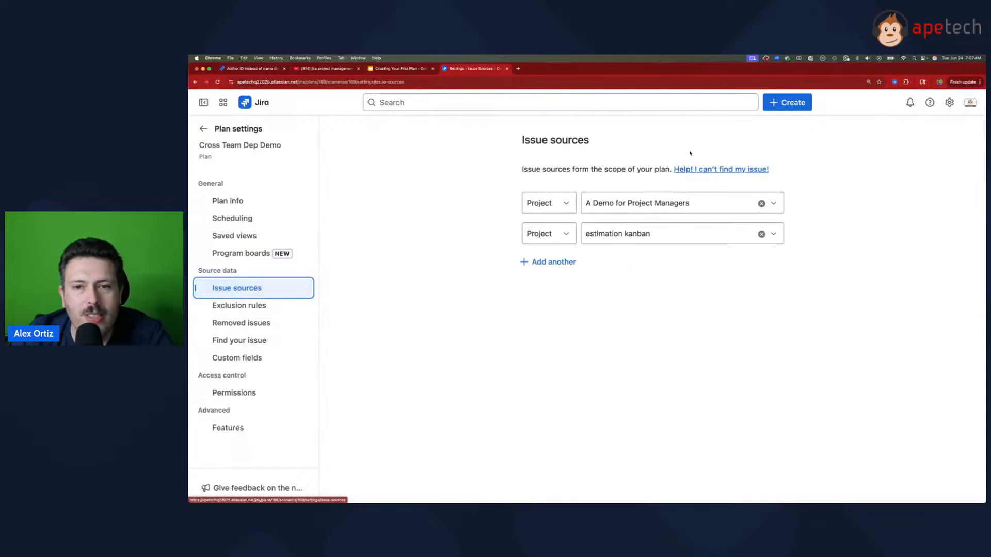
{"action": "left_click_drag", "start_coordinate": [767, 142], "coordinate": [757, 143]}
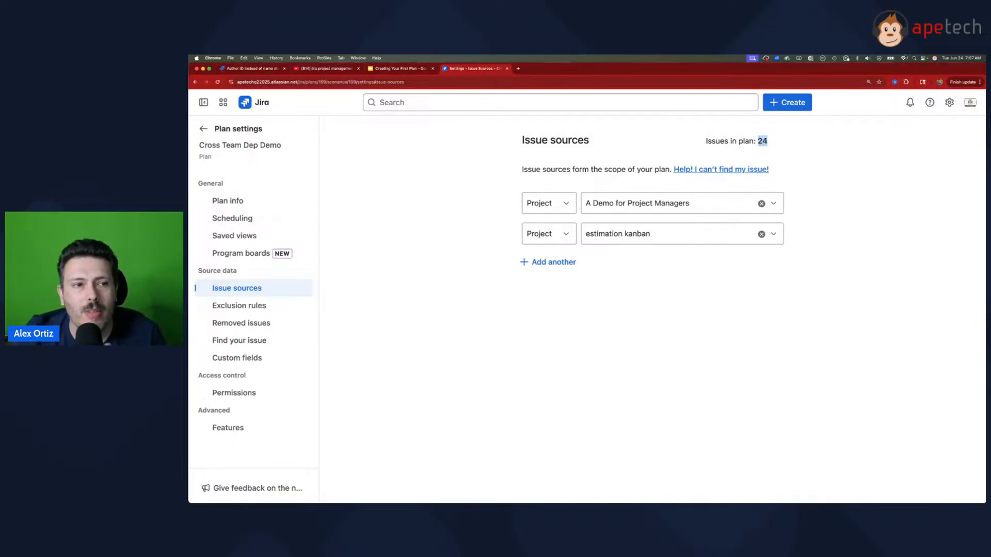
{"action": "left_click", "coordinate": [222, 135]}
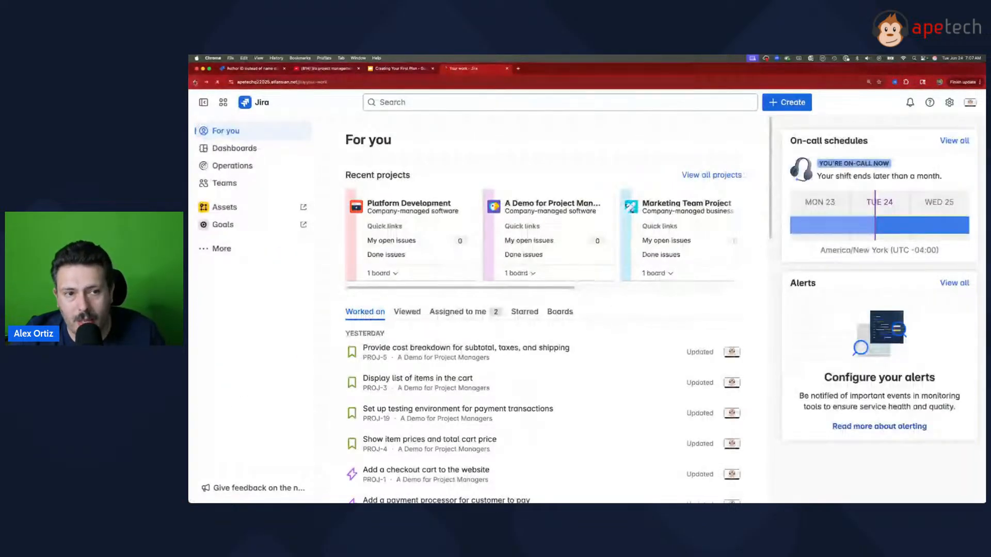
{"action": "left_click", "coordinate": [195, 82]}
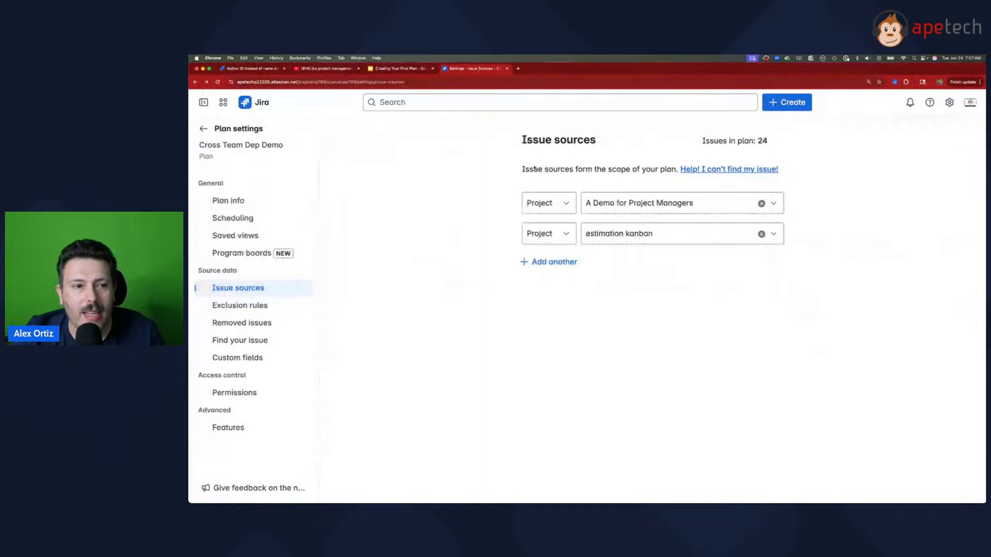
{"action": "left_click", "coordinate": [199, 130]}
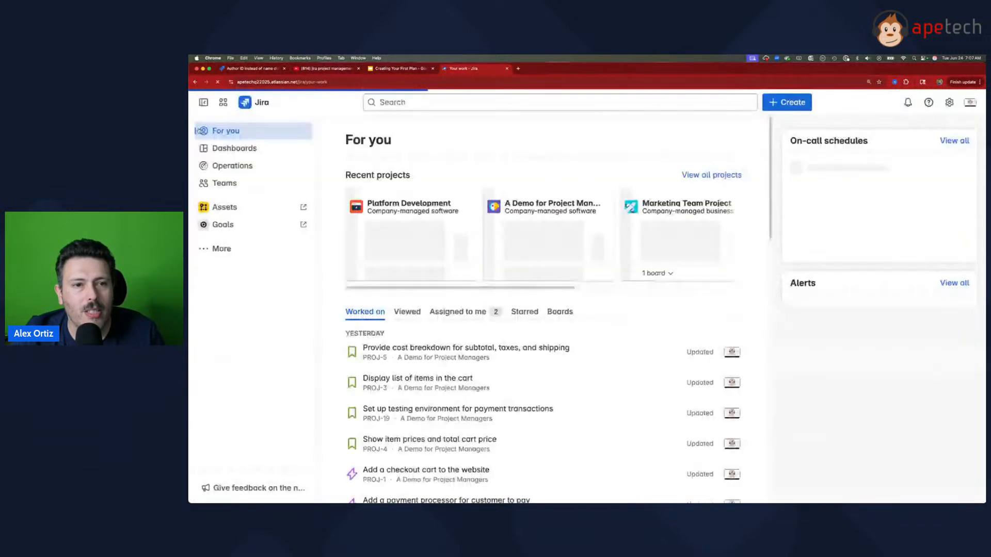
{"action": "left_click", "coordinate": [195, 82]}
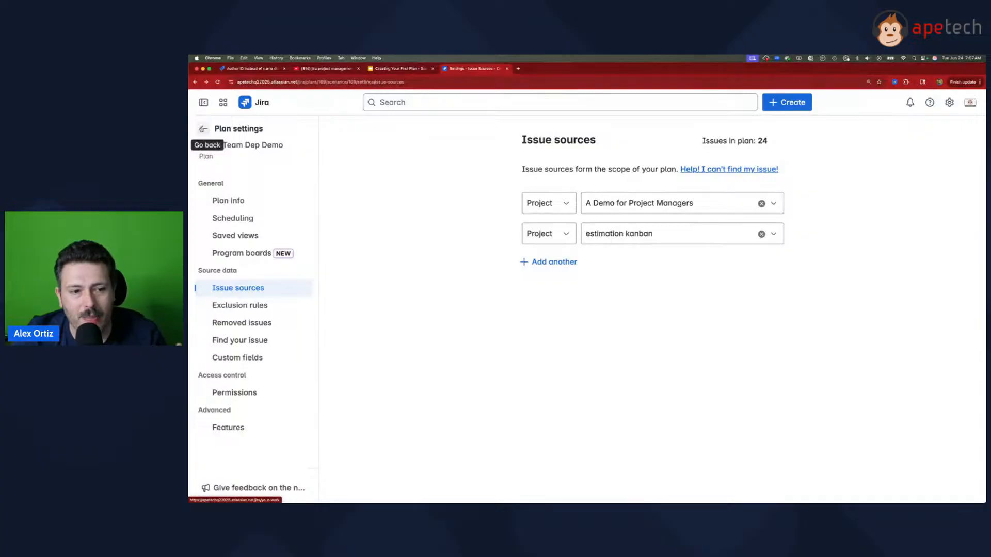
Step: Leave the plan settings and reopen the Cross Team Dep Demo plan
{"action": "left_click", "coordinate": [203, 129]}
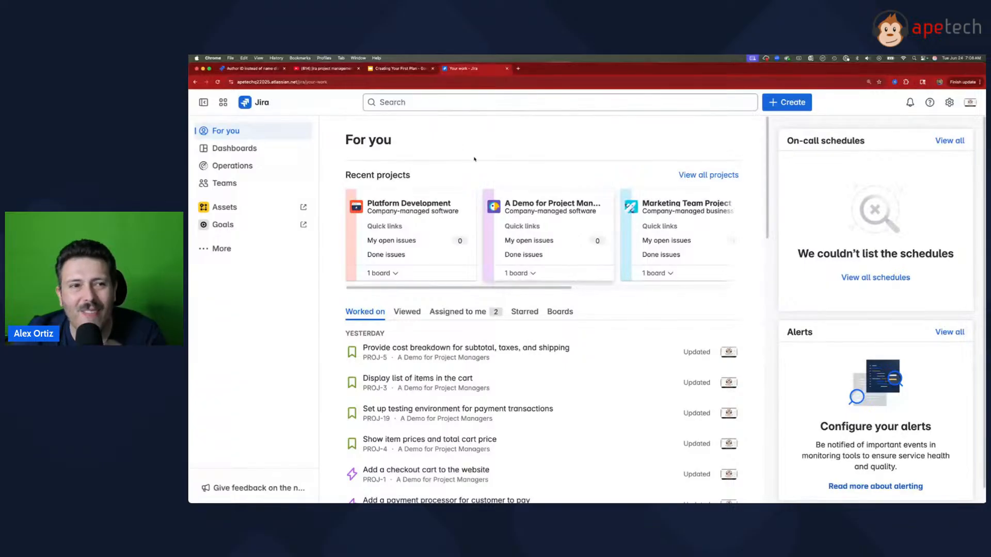
{"action": "left_click", "coordinate": [230, 252]}
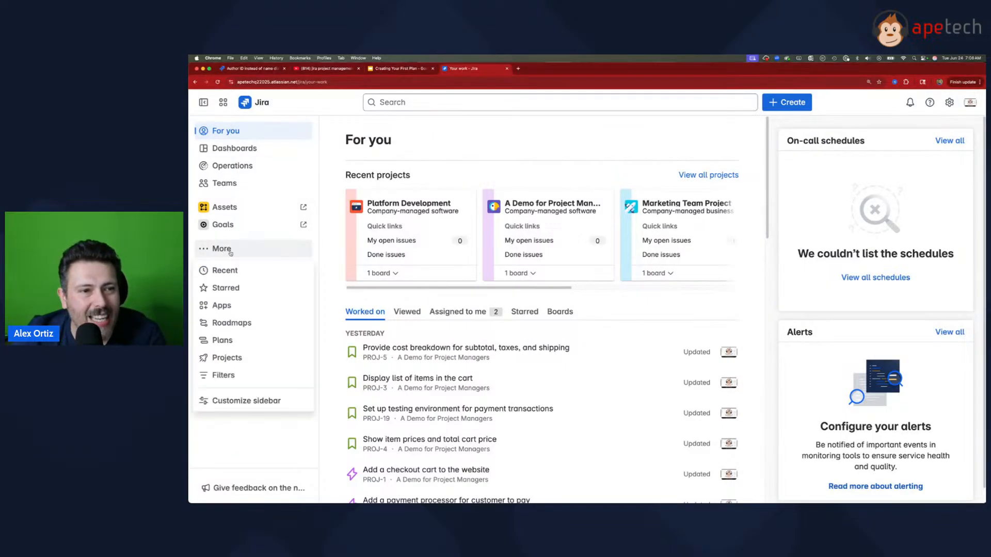
{"action": "left_click", "coordinate": [237, 340]}
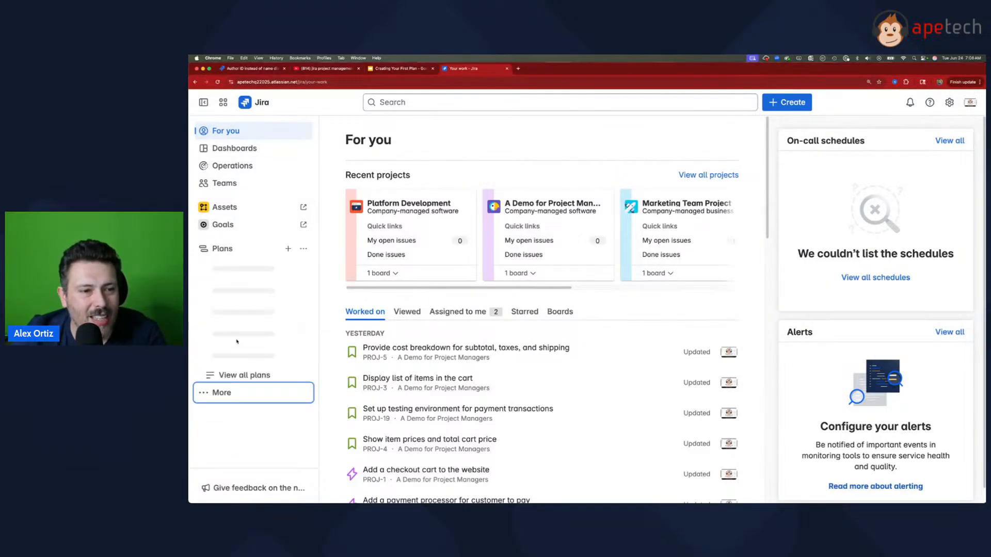
{"action": "left_click", "coordinate": [252, 284]}
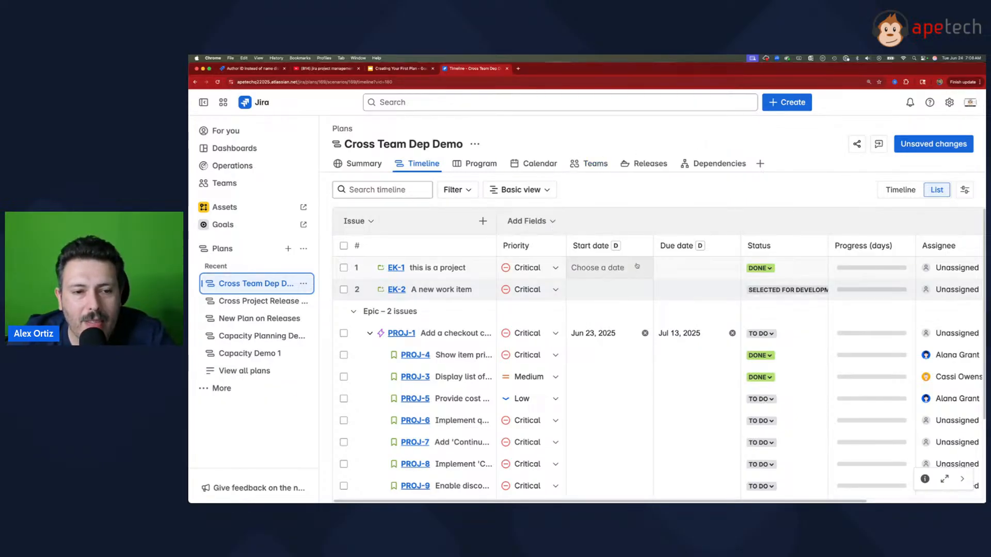
Step: Collapse the PROJ-1 epic and check which issue types can be created in the estimation kanban project
{"action": "left_click", "coordinate": [369, 333]}
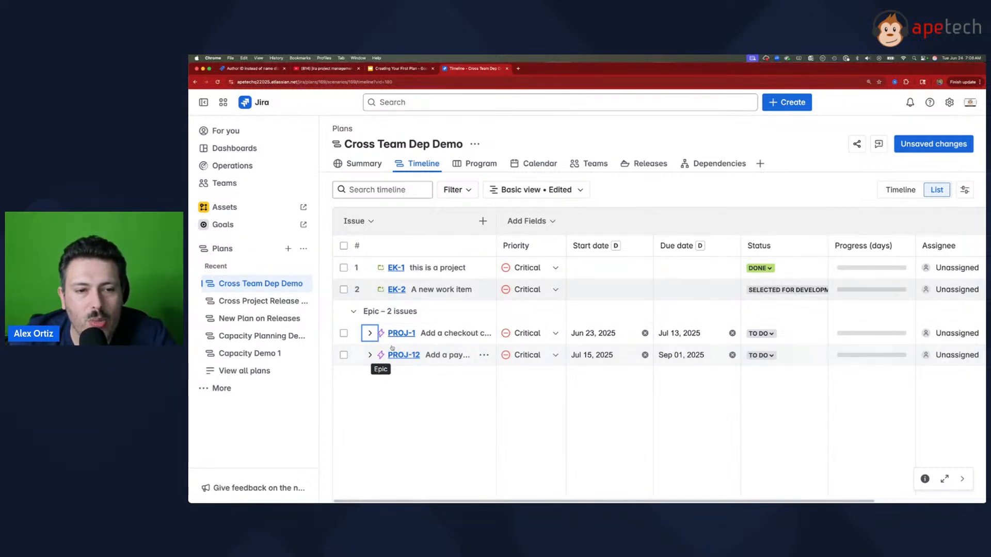
{"action": "left_click", "coordinate": [483, 220]}
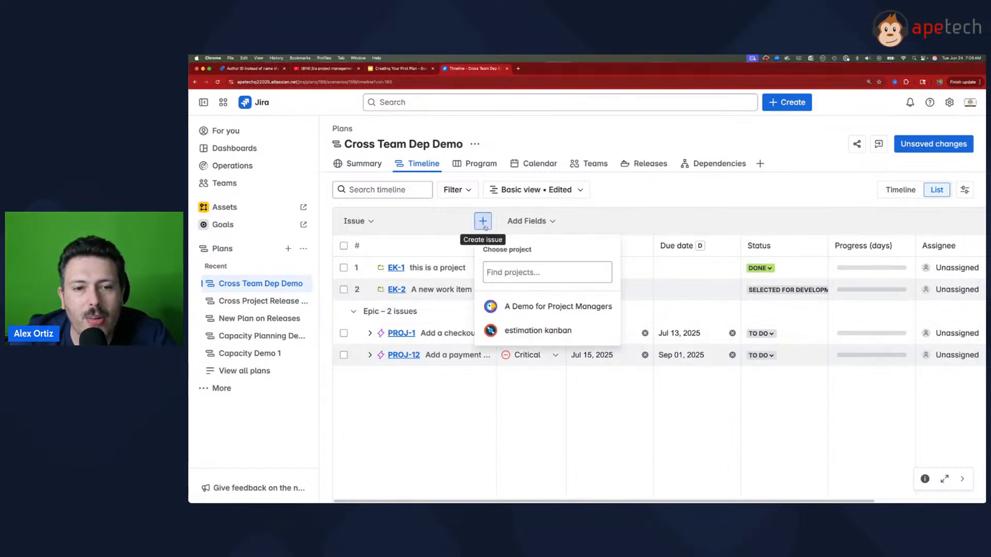
{"action": "left_click", "coordinate": [540, 332]}
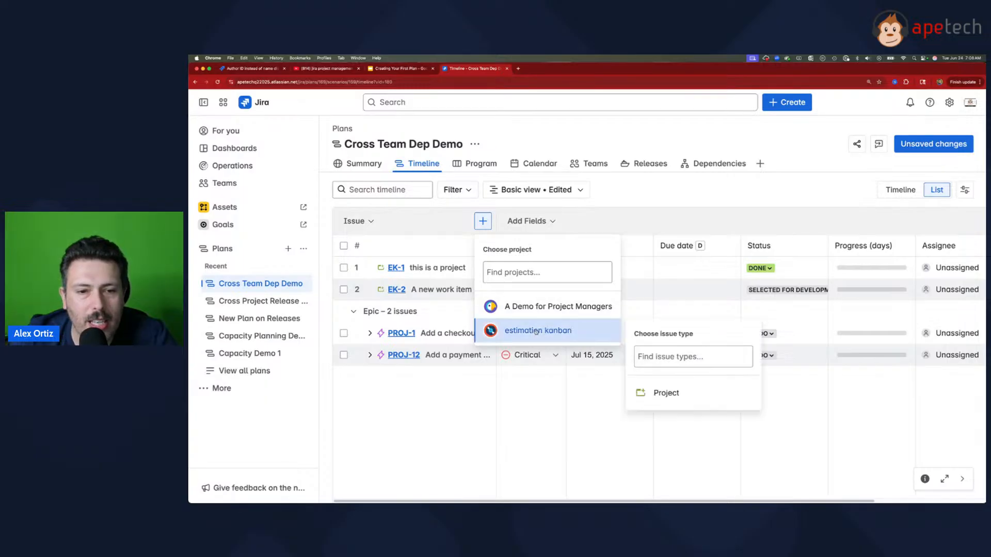
{"action": "left_click", "coordinate": [479, 388]}
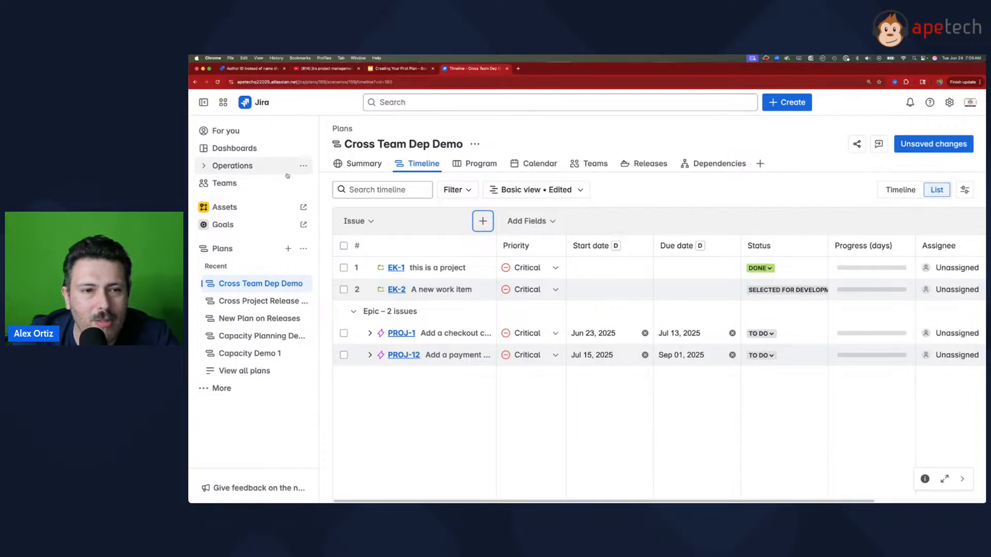
Step: Remove the estimation kanban project from the plan's issue sources in the plan settings
{"action": "left_click", "coordinate": [475, 144]}
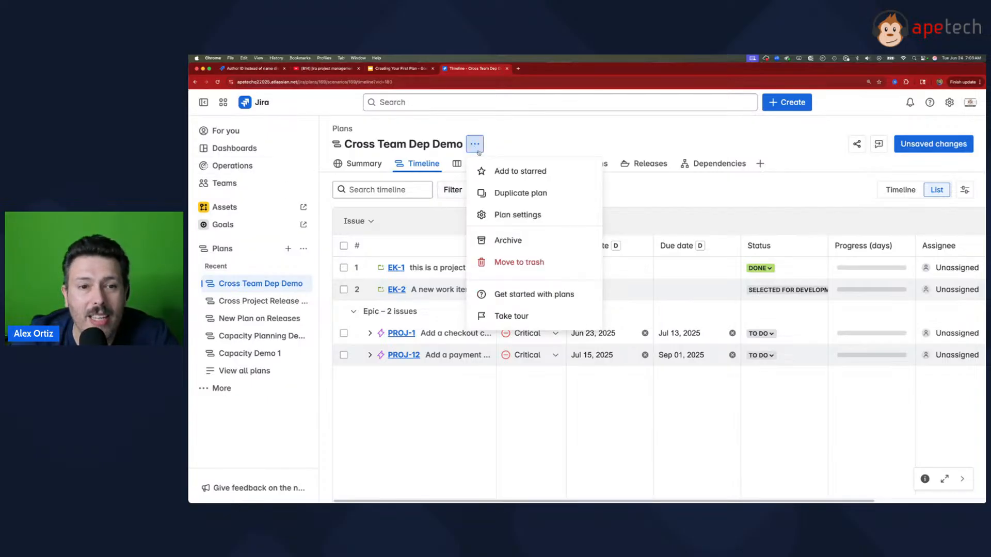
{"action": "left_click", "coordinate": [518, 213]}
{"action": "left_click", "coordinate": [269, 288]}
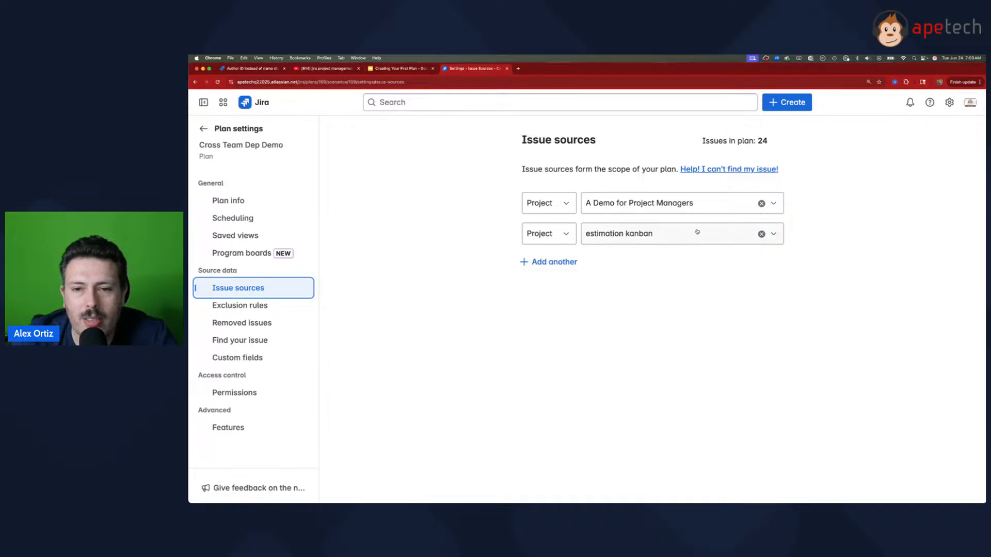
{"action": "left_click", "coordinate": [761, 235]}
{"action": "left_click", "coordinate": [714, 200]}
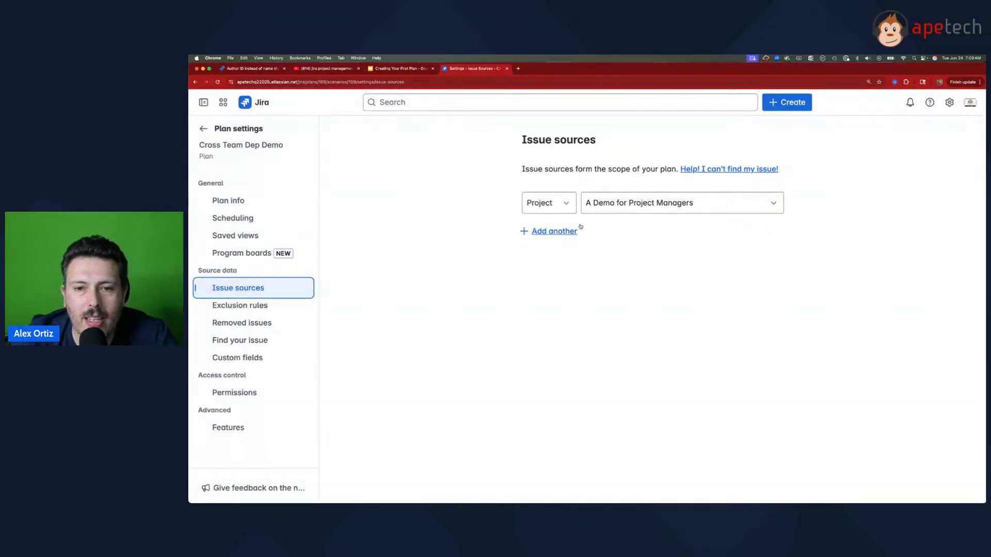
Step: Add the Demo Backlog Project as a second project issue source for the plan
{"action": "left_click", "coordinate": [562, 230]}
{"action": "left_click", "coordinate": [560, 238]}
{"action": "left_click", "coordinate": [540, 279]}
{"action": "left_click", "coordinate": [630, 240]}
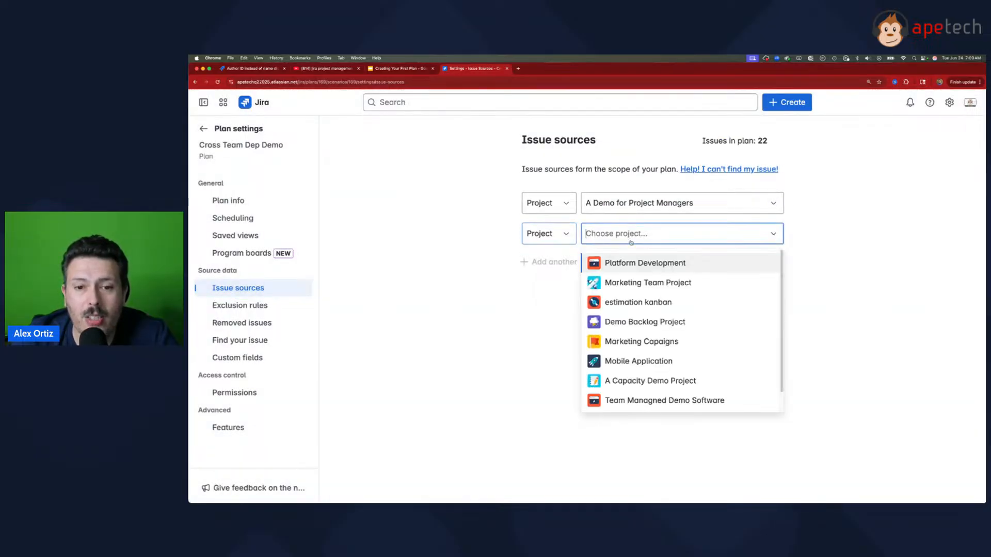
{"action": "left_click", "coordinate": [695, 322]}
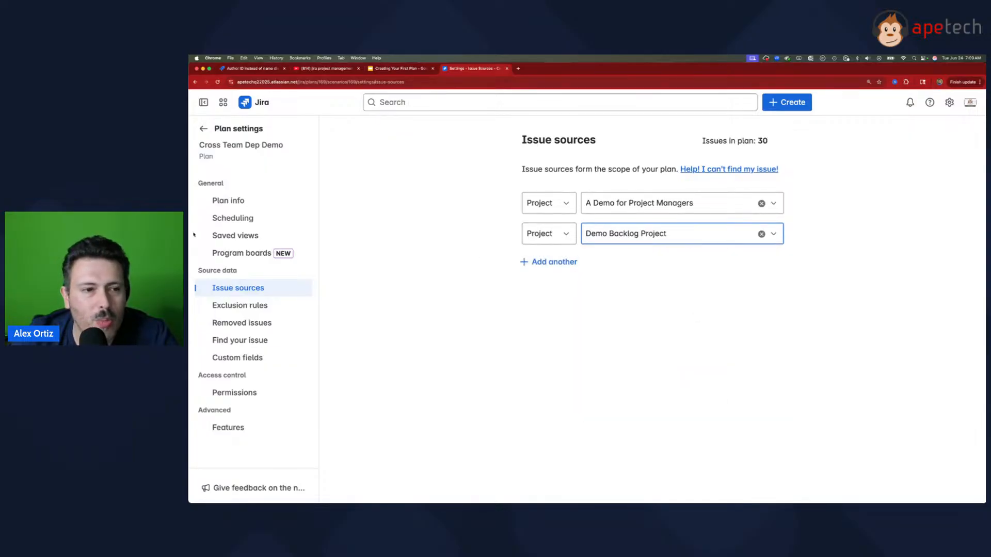
Step: Return to the Cross Team Dep Demo plan and review the Demo Backlog Project issues in the list
{"action": "left_click", "coordinate": [204, 129]}
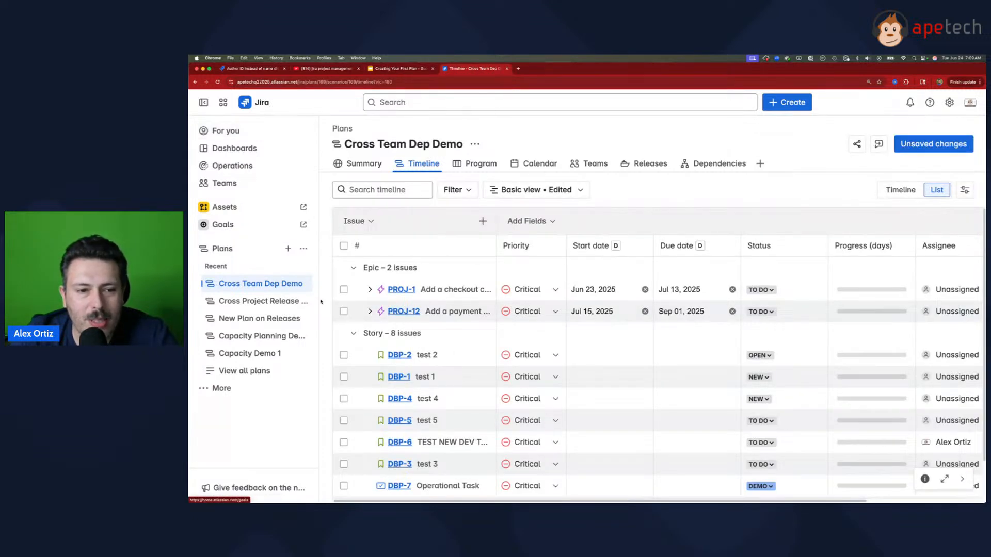
{"action": "scroll", "coordinate": [371, 321], "scroll_direction": "down", "scroll_amount": 2}
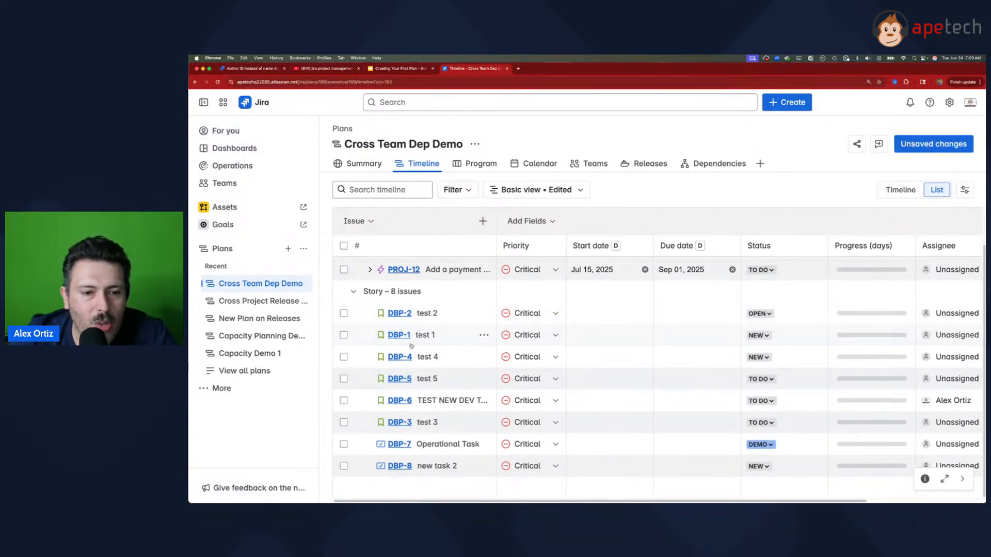
{"action": "scroll", "coordinate": [374, 340], "scroll_direction": "up", "scroll_amount": 2}
{"action": "scroll", "coordinate": [392, 367], "scroll_direction": "down", "scroll_amount": 2}
{"action": "scroll", "coordinate": [403, 439], "scroll_direction": "up", "scroll_amount": 3}
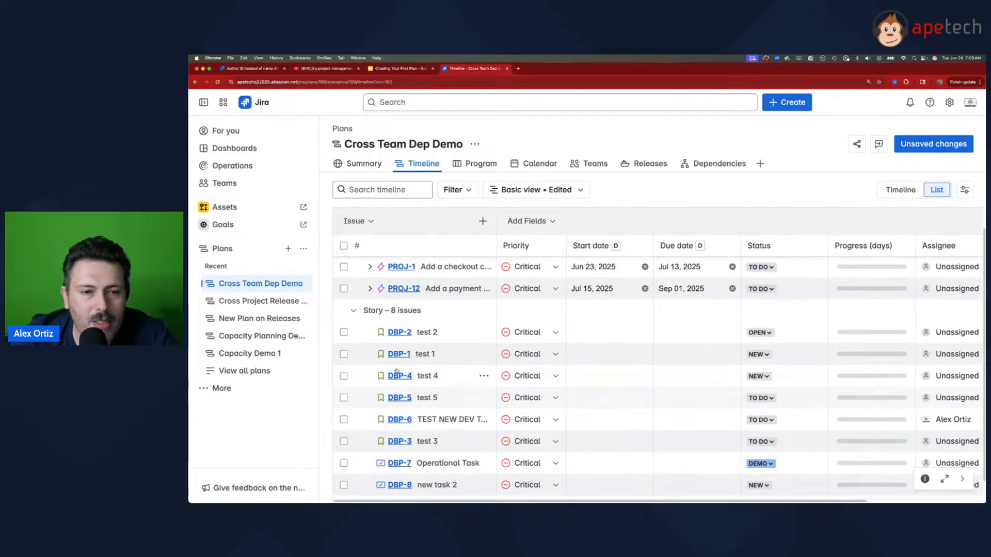
{"action": "scroll", "coordinate": [408, 382], "scroll_direction": "down", "scroll_amount": 3}
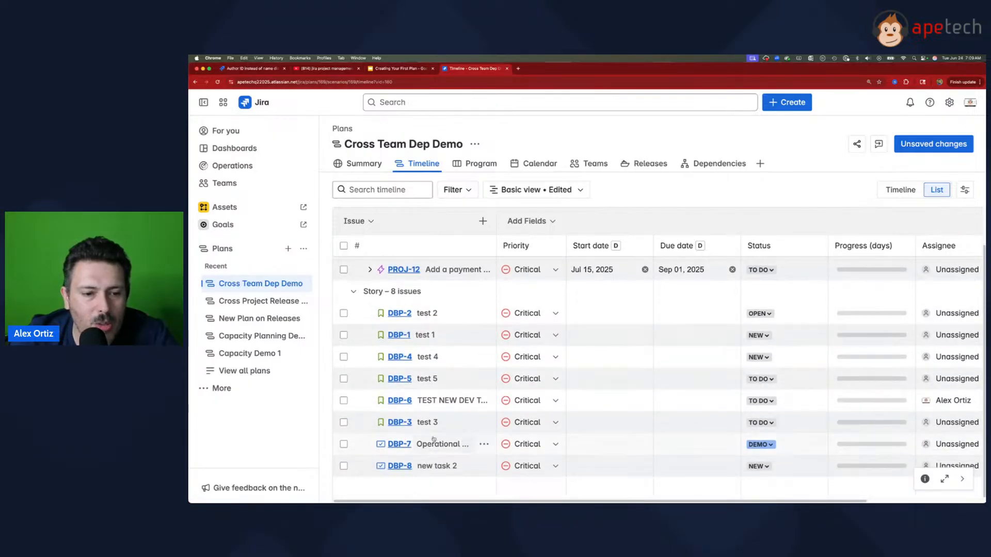
{"action": "scroll", "coordinate": [464, 407], "scroll_direction": "up", "scroll_amount": 2}
Step: Create an epic named "This is an epic" in the Demo Backlog Project and save the plan's unsaved changes
{"action": "left_click", "coordinate": [482, 221]}
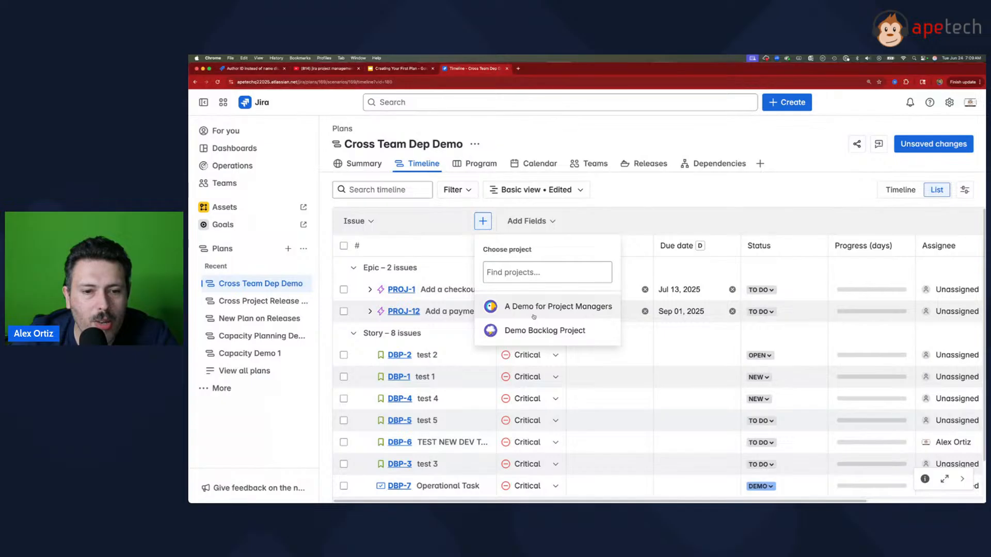
{"action": "left_click", "coordinate": [516, 330]}
{"action": "left_click", "coordinate": [685, 389]}
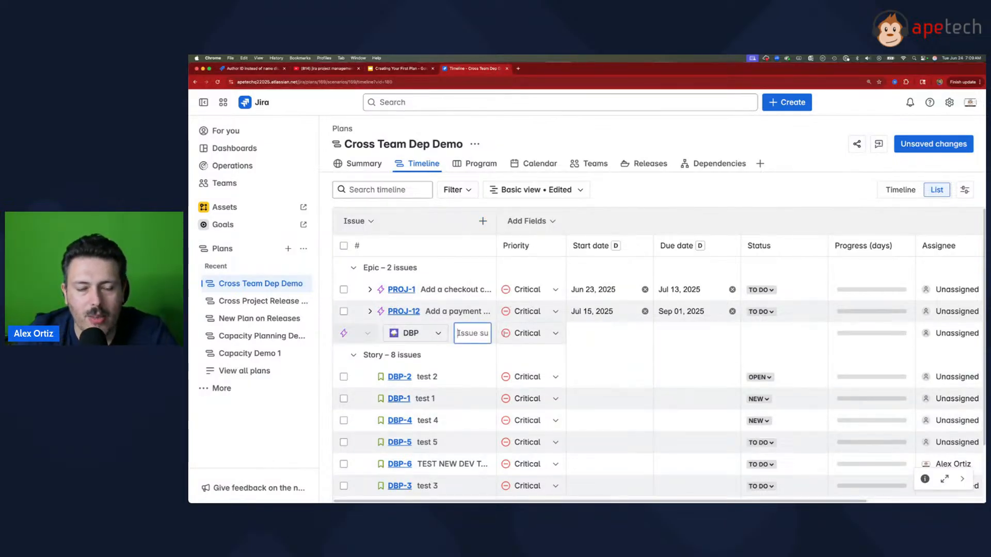
{"action": "type", "text": "This is an epic"}
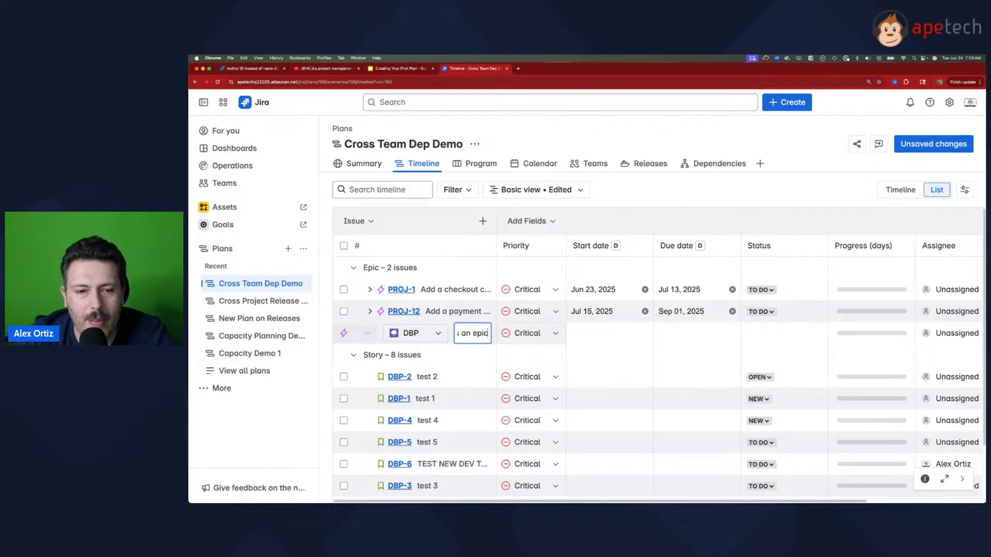
{"action": "key", "text": "Return"}
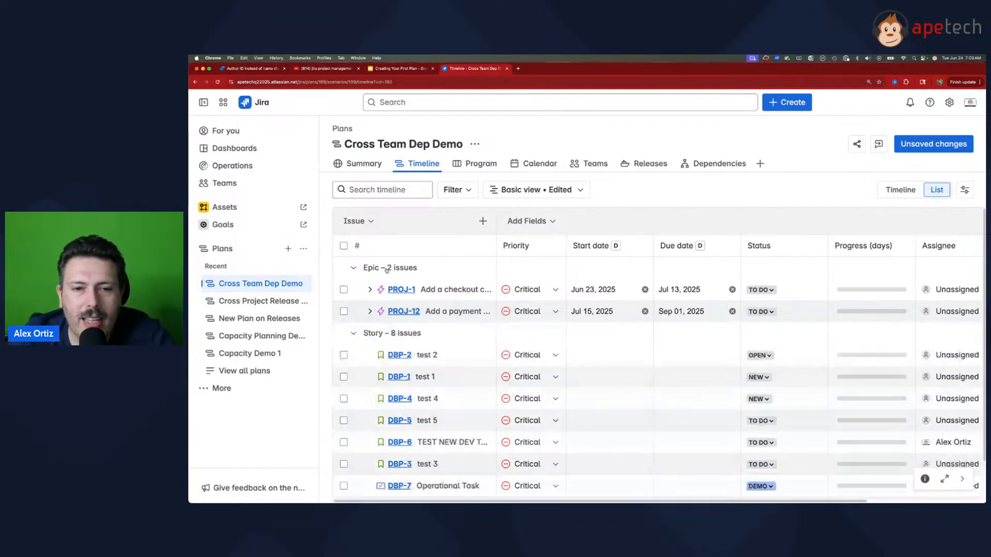
{"action": "left_click", "coordinate": [669, 188]}
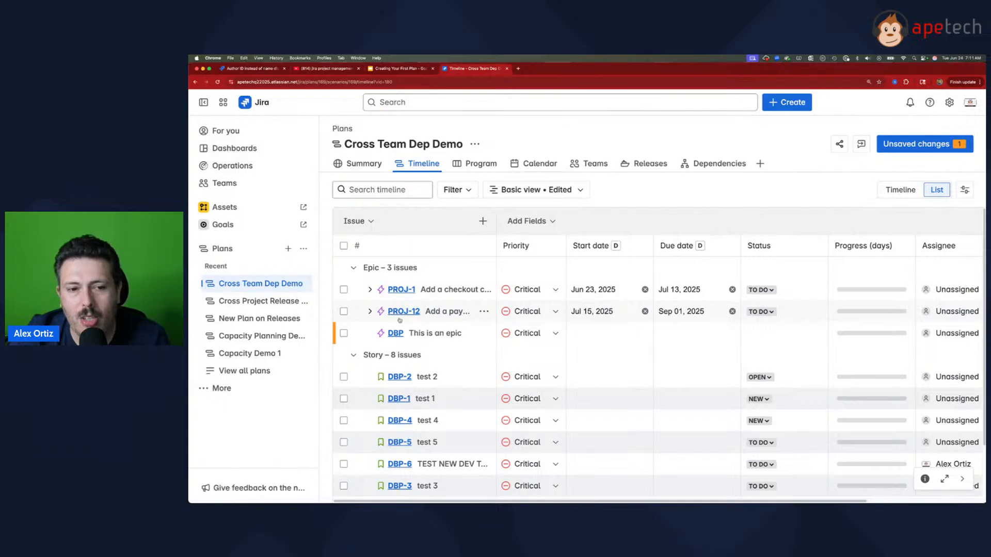
{"action": "left_click", "coordinate": [916, 144]}
{"action": "left_click", "coordinate": [900, 372]}
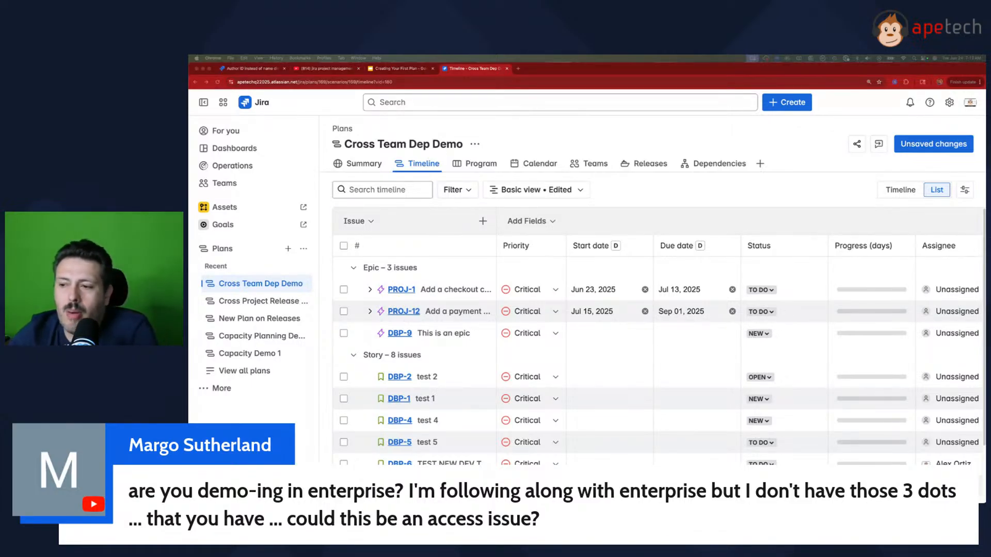
Step: Open the Plans global permissions in the Jira product settings and examine the Plans Administrator and Plans User permissions
{"action": "left_click", "coordinate": [475, 144]}
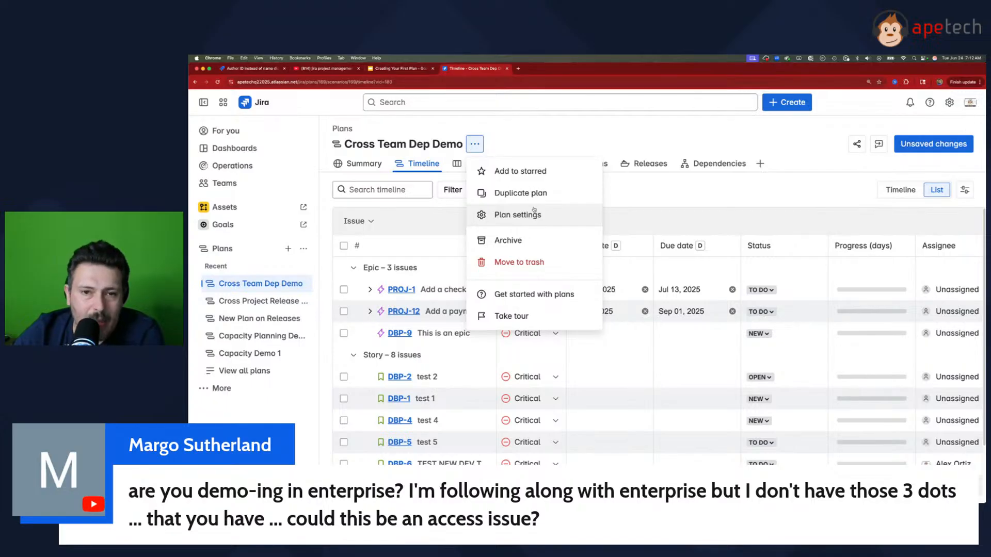
{"action": "left_click", "coordinate": [949, 102]}
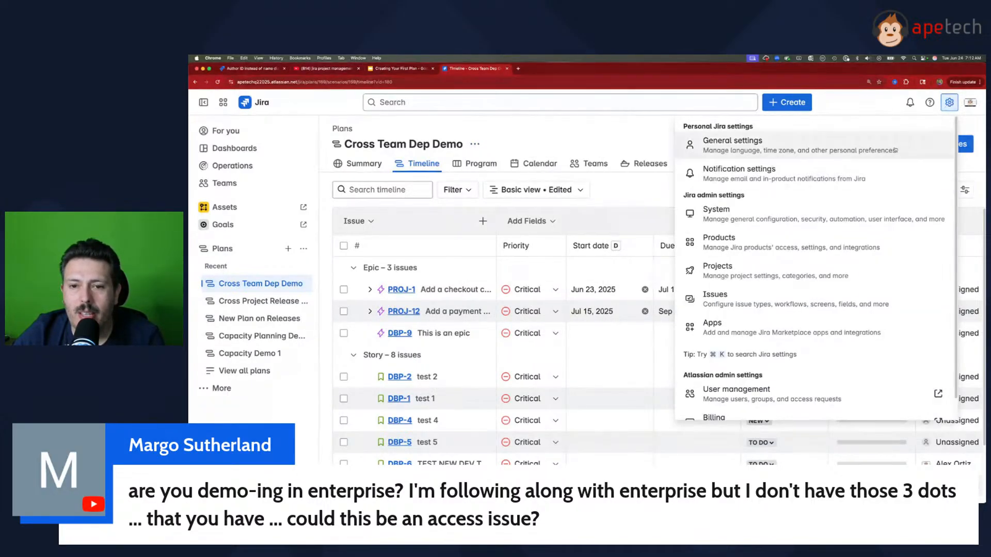
{"action": "left_click", "coordinate": [774, 239]}
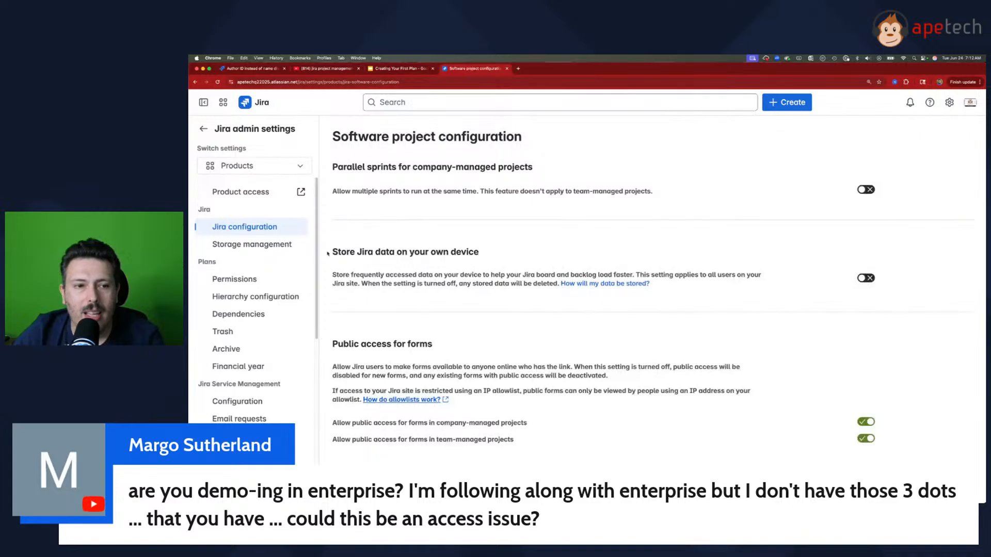
{"action": "scroll", "coordinate": [227, 310], "scroll_direction": "down", "scroll_amount": 1}
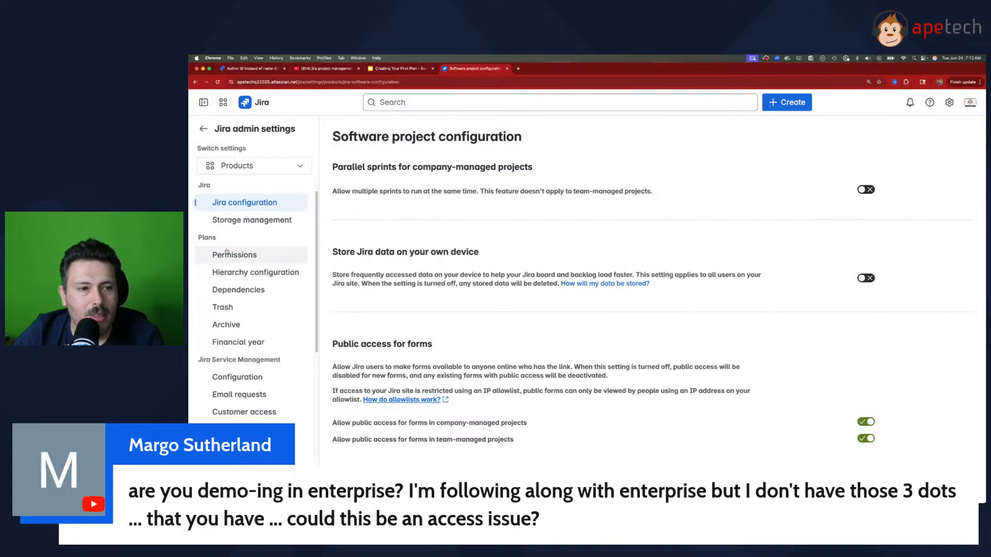
{"action": "left_click", "coordinate": [227, 254]}
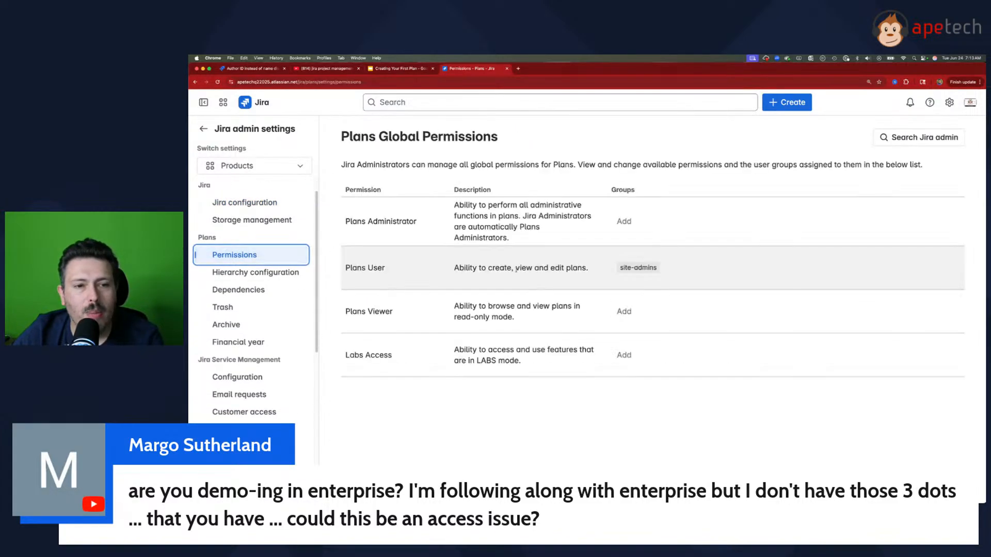
{"action": "left_click_drag", "start_coordinate": [349, 222], "coordinate": [414, 222]}
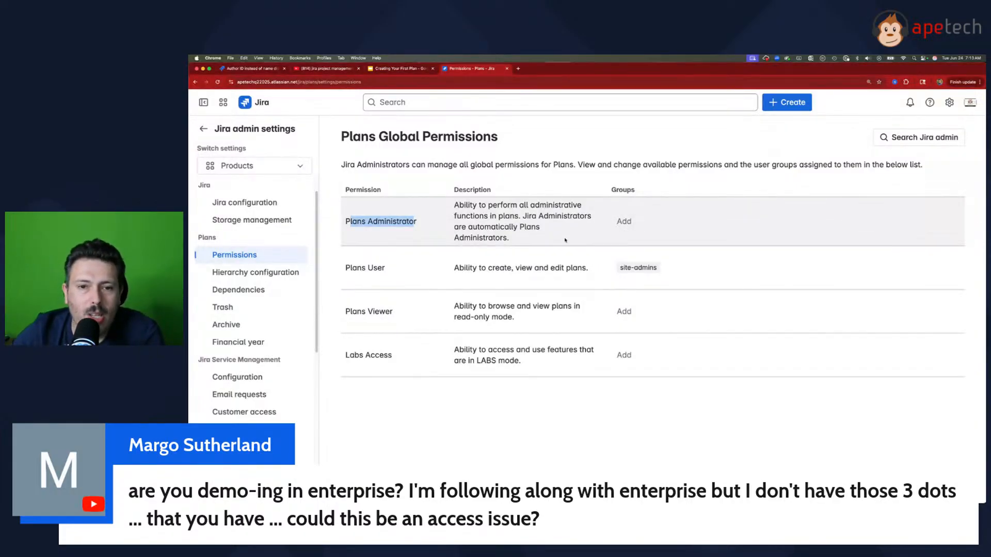
Step: Return to the Cross Team Dep Demo plan and check which actions are available for it
{"action": "left_click", "coordinate": [203, 128]}
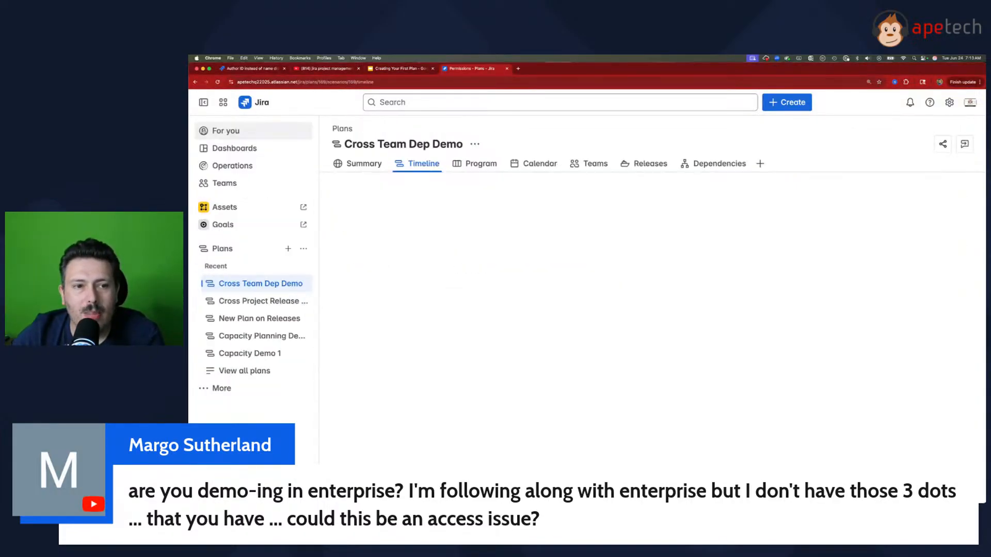
{"action": "left_click", "coordinate": [474, 145]}
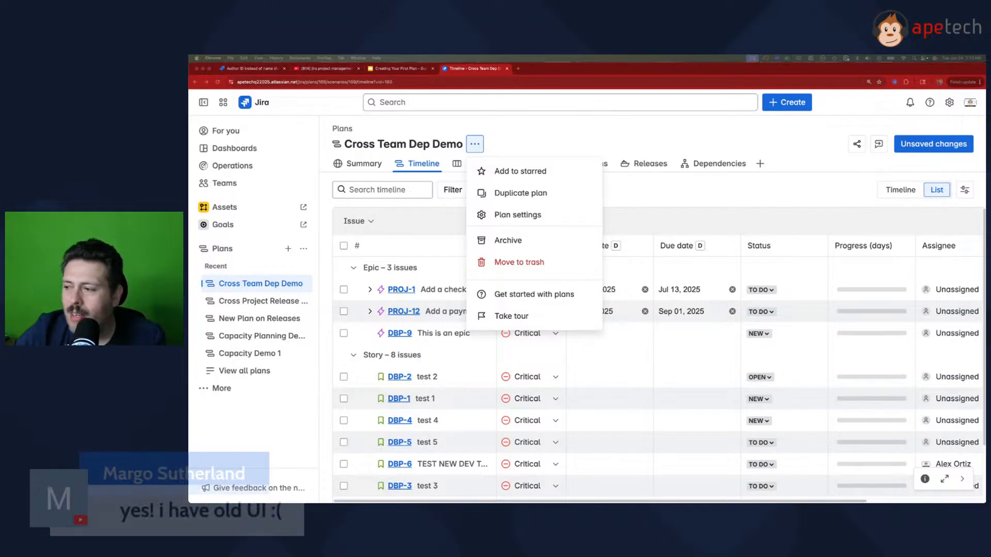
{"action": "left_click", "coordinate": [730, 137]}
{"action": "left_click", "coordinate": [728, 139]}
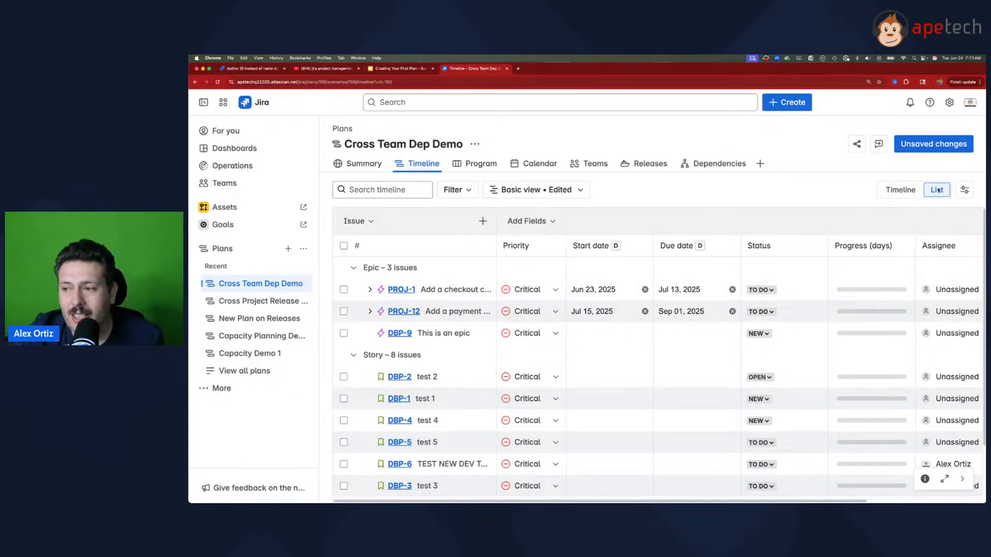
Step: Review the list's field columns and switch the plan to the timeline layout, showing June through September
{"action": "scroll", "coordinate": [877, 481], "scroll_direction": "right", "scroll_amount": 5}
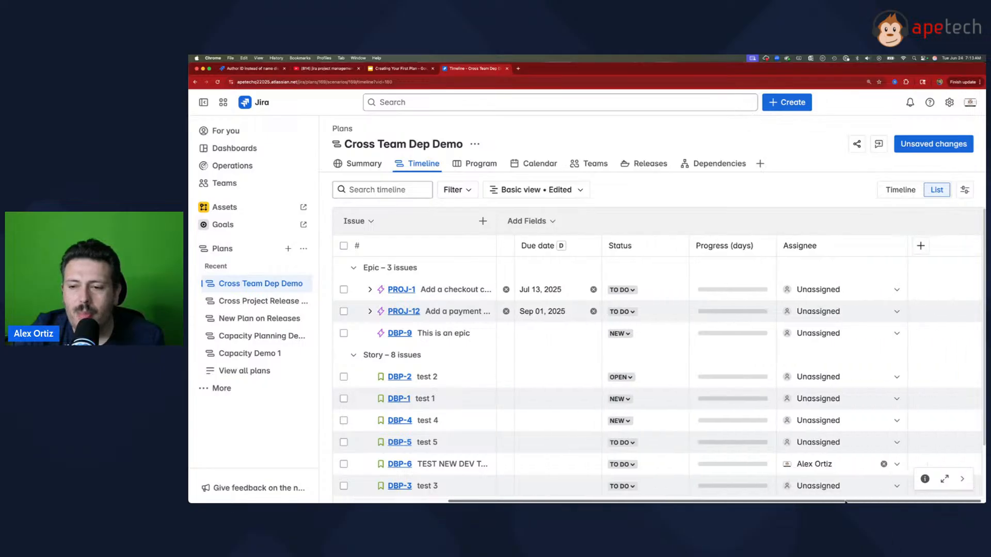
{"action": "scroll", "coordinate": [851, 481], "scroll_direction": "left", "scroll_amount": 5}
{"action": "scroll", "coordinate": [794, 480], "scroll_direction": "right", "scroll_amount": 3}
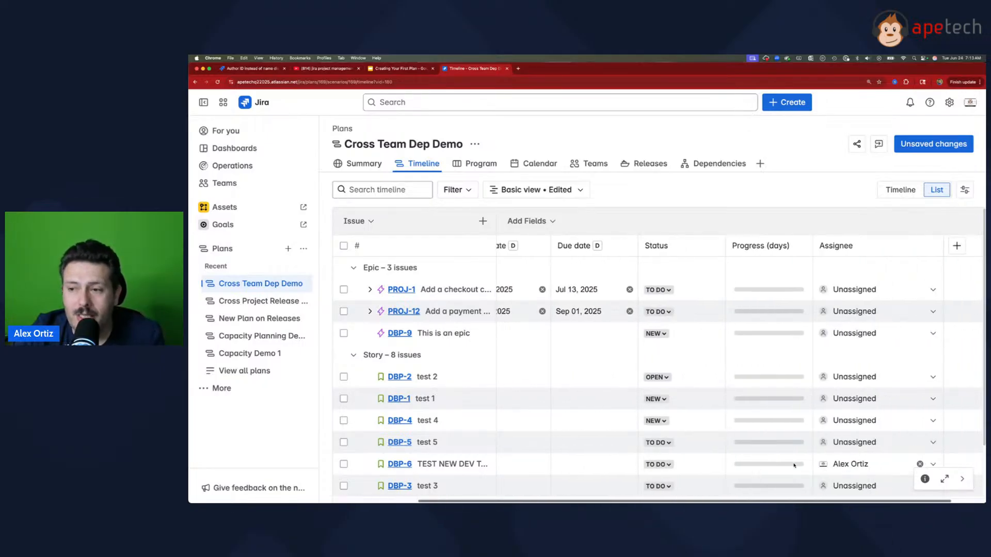
{"action": "scroll", "coordinate": [750, 478], "scroll_direction": "left", "scroll_amount": 2}
{"action": "scroll", "coordinate": [749, 478], "scroll_direction": "left", "scroll_amount": 2}
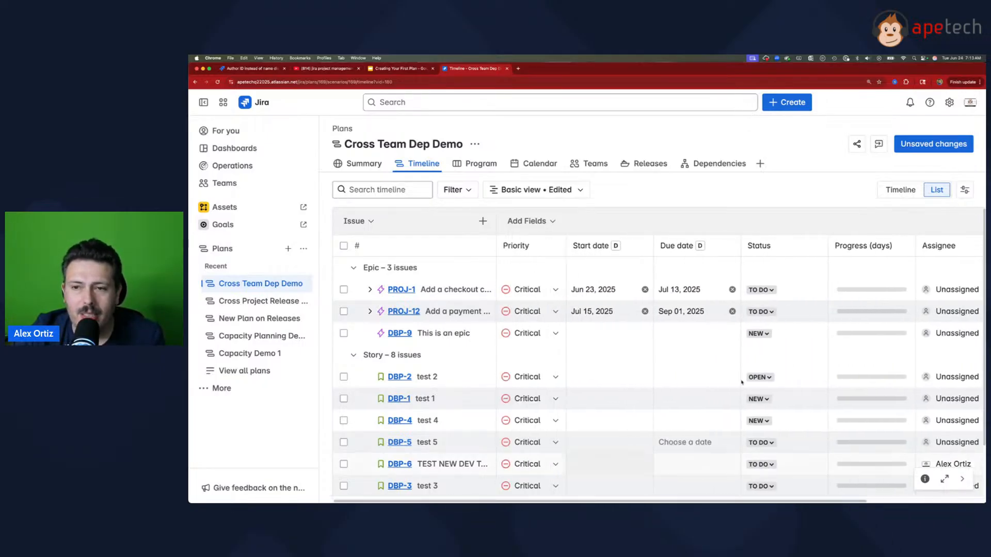
{"action": "left_click", "coordinate": [900, 189]}
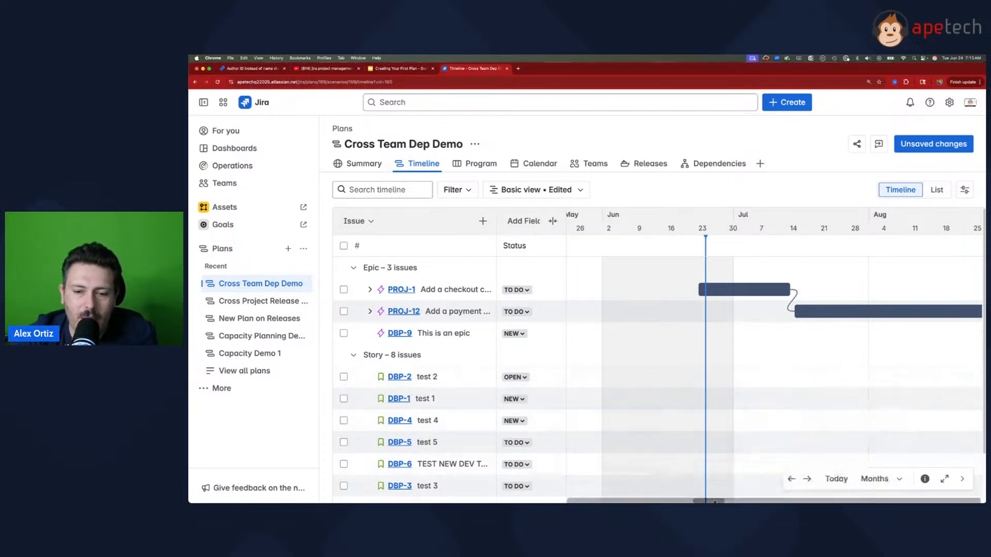
{"action": "left_click_drag", "start_coordinate": [713, 500], "coordinate": [721, 501]}
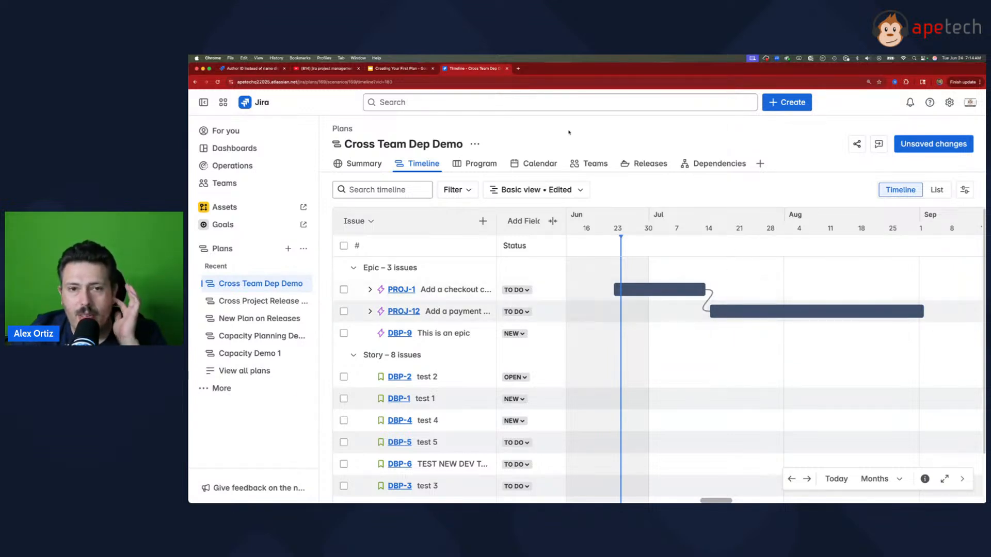
Step: Open the plan's scheduling settings and examine the Dates section
{"action": "left_click", "coordinate": [474, 144]}
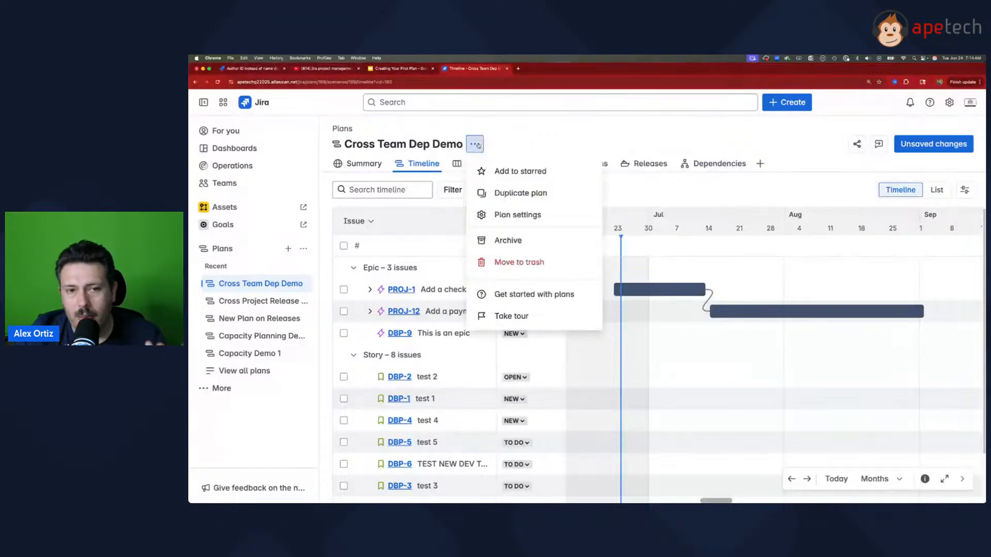
{"action": "left_click", "coordinate": [518, 214]}
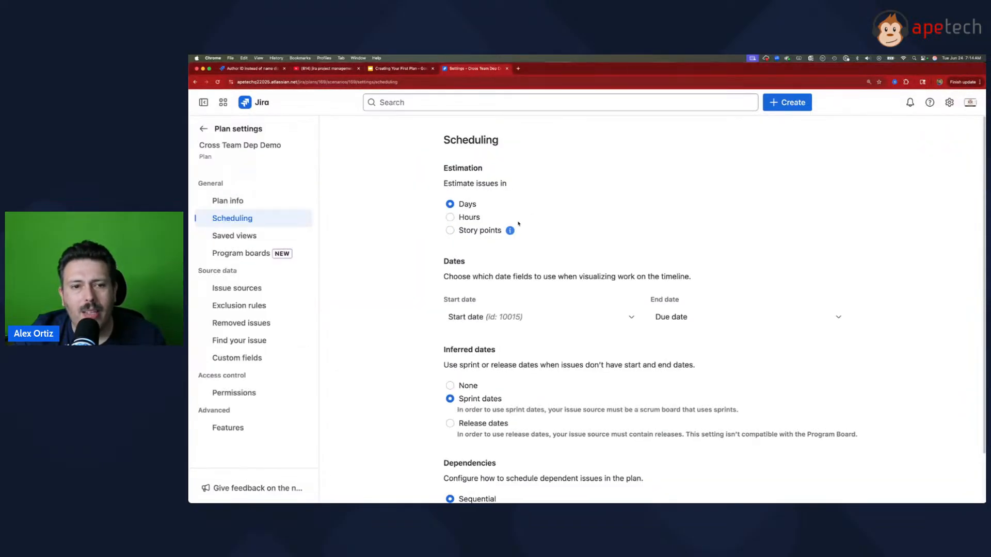
{"action": "left_click_drag", "start_coordinate": [447, 264], "coordinate": [461, 263]}
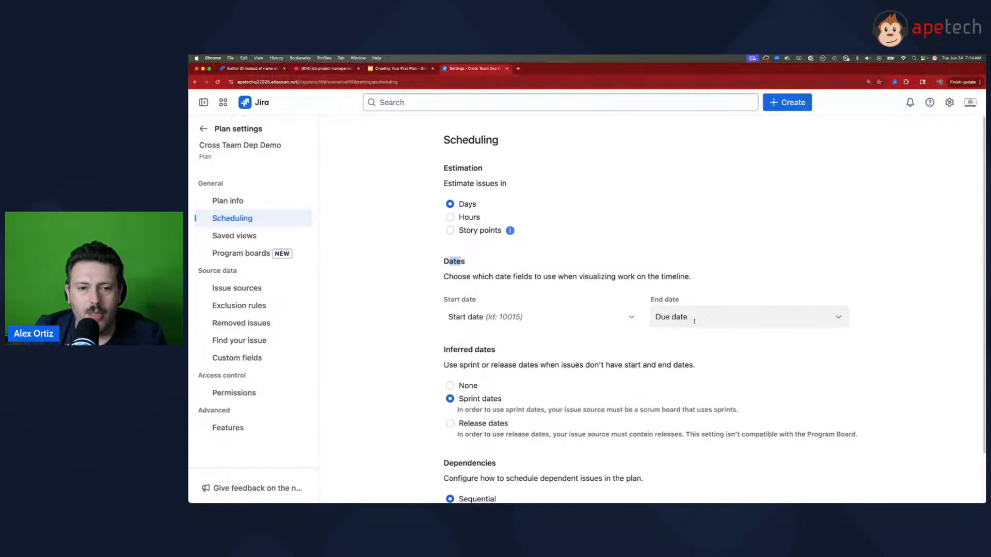
Step: Set the plan's end date field to Target end and its start date field to Target start
{"action": "left_click", "coordinate": [715, 314]}
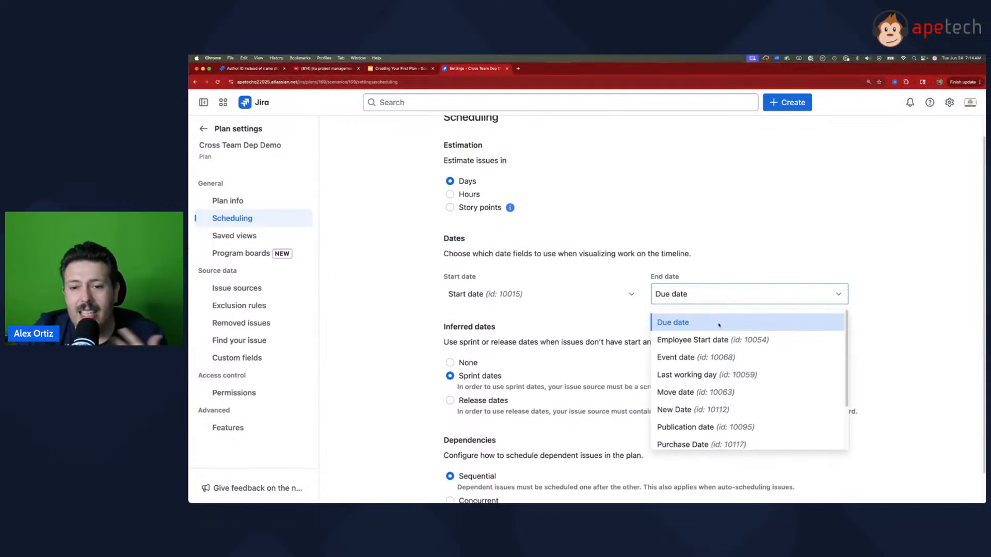
{"action": "scroll", "coordinate": [718, 369], "scroll_direction": "down", "scroll_amount": 2}
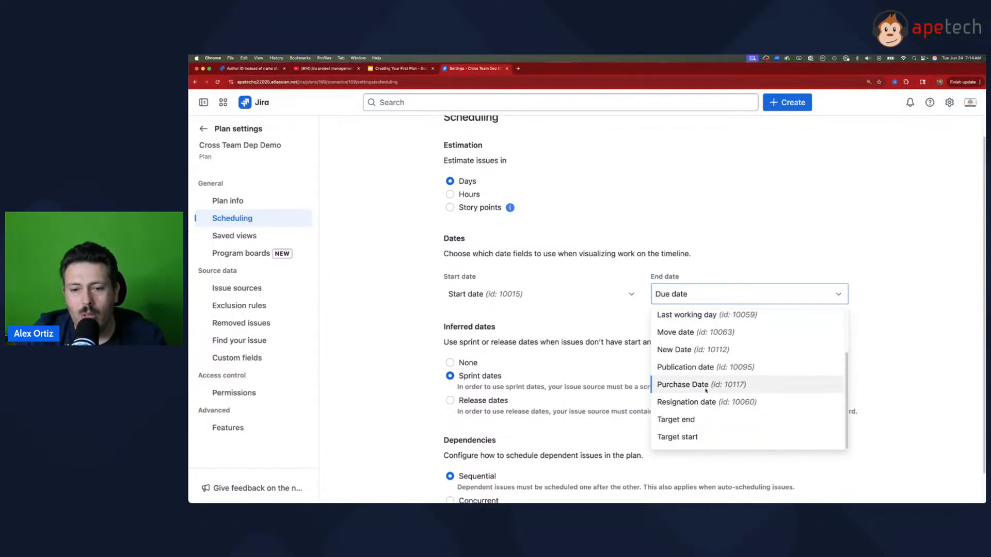
{"action": "left_click", "coordinate": [692, 436]}
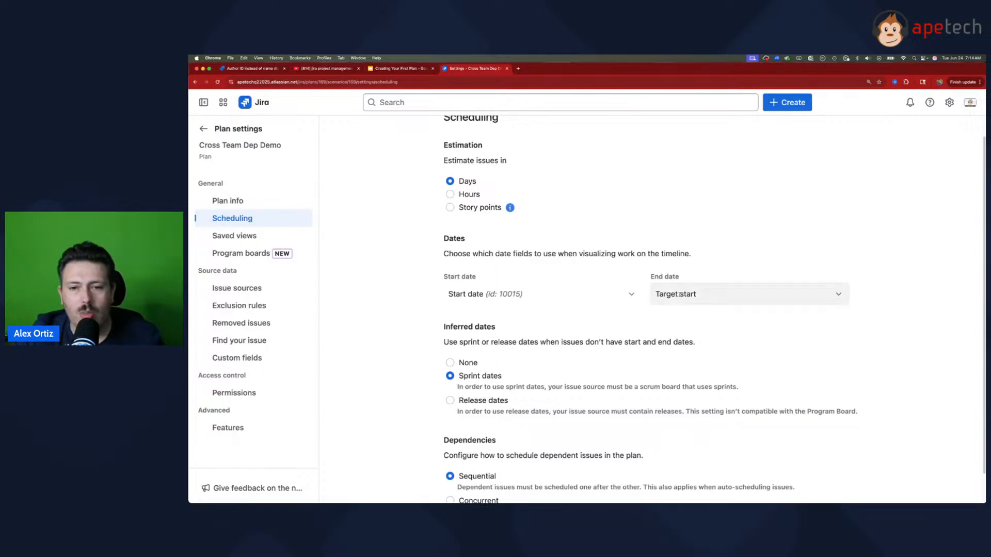
{"action": "left_click", "coordinate": [722, 294]}
{"action": "left_click", "coordinate": [678, 440]}
{"action": "left_click", "coordinate": [537, 293]}
{"action": "scroll", "coordinate": [526, 407], "scroll_direction": "down", "scroll_amount": 1}
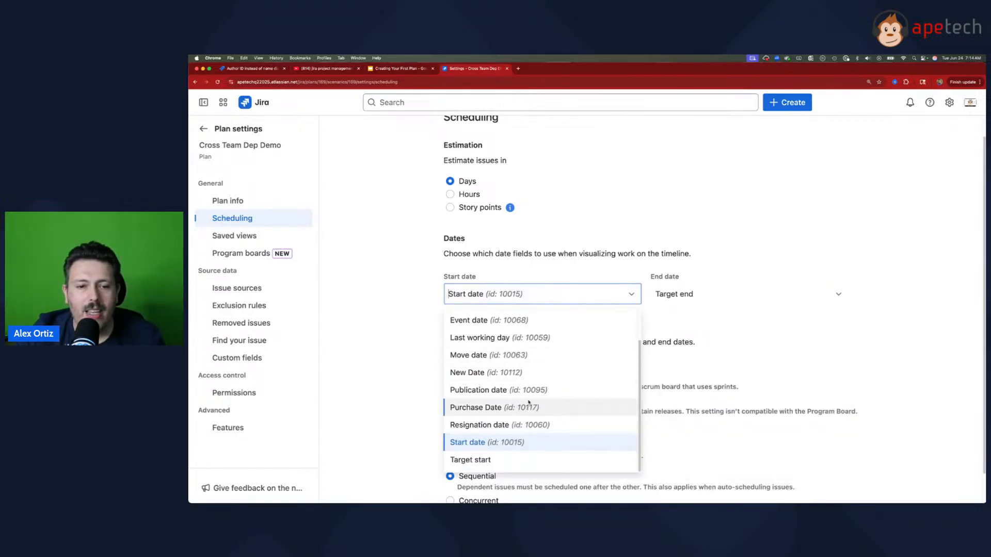
{"action": "left_click", "coordinate": [495, 458]}
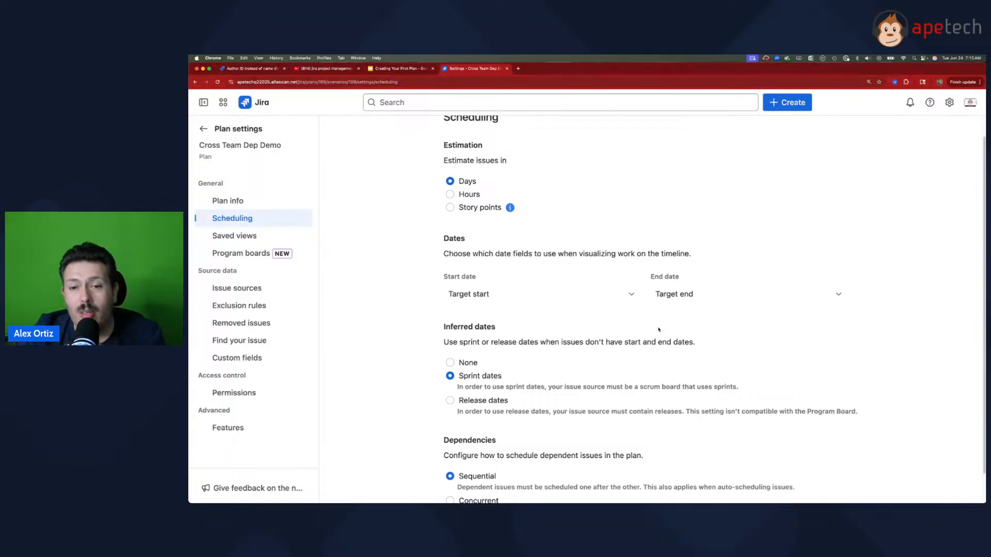
Step: Set the plan's start date field to Start date (id: 10015) and its end date field to Due date
{"action": "left_click", "coordinate": [594, 294]}
{"action": "left_click", "coordinate": [490, 440]}
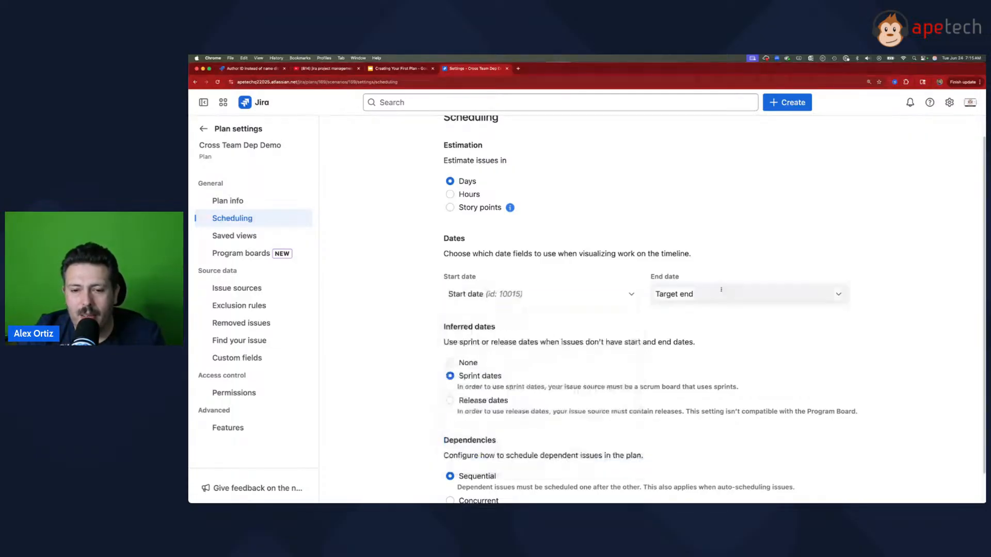
{"action": "left_click", "coordinate": [701, 294]}
{"action": "scroll", "coordinate": [703, 399], "scroll_direction": "down", "scroll_amount": 1}
{"action": "scroll", "coordinate": [705, 398], "scroll_direction": "up", "scroll_amount": 2}
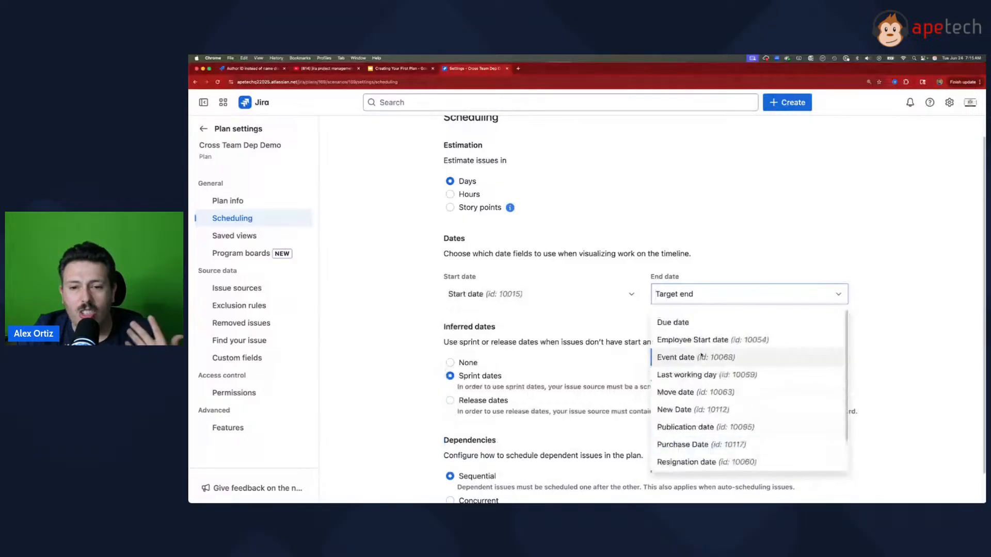
{"action": "left_click", "coordinate": [696, 325]}
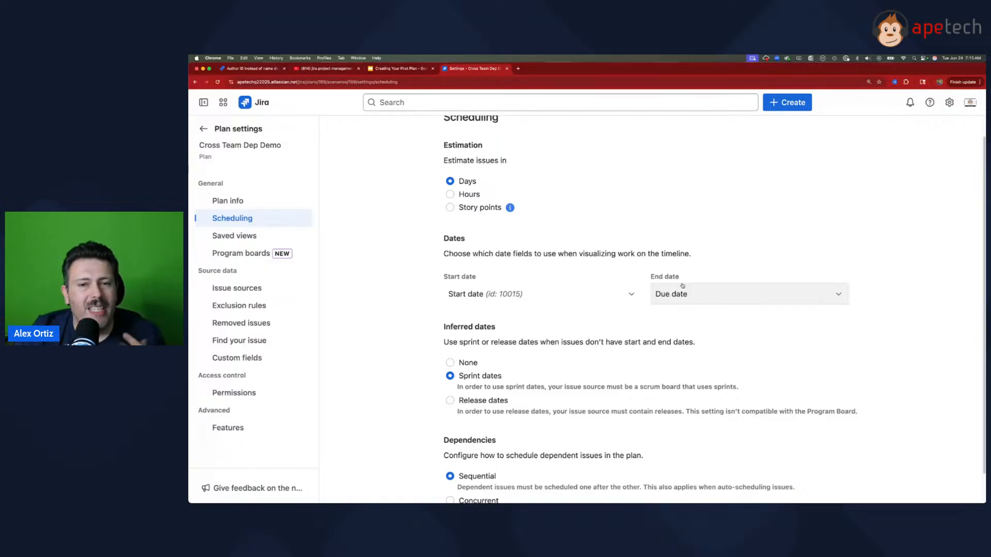
{"action": "scroll", "coordinate": [505, 183], "scroll_direction": "up", "scroll_amount": 1}
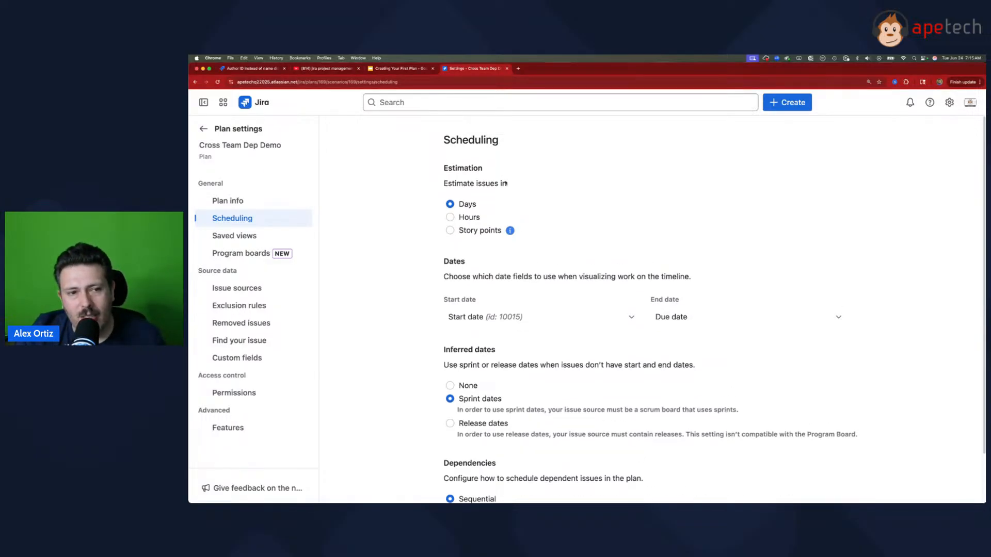
Step: Return to the plan's timeline and open epic PROJ-1 to examine its due date
{"action": "left_click", "coordinate": [203, 129]}
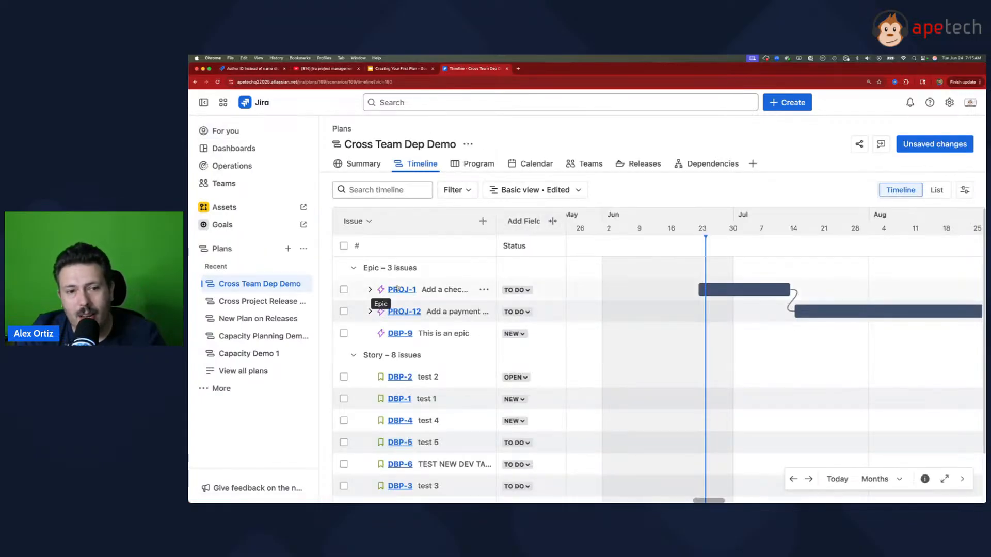
{"action": "left_click", "coordinate": [397, 289]}
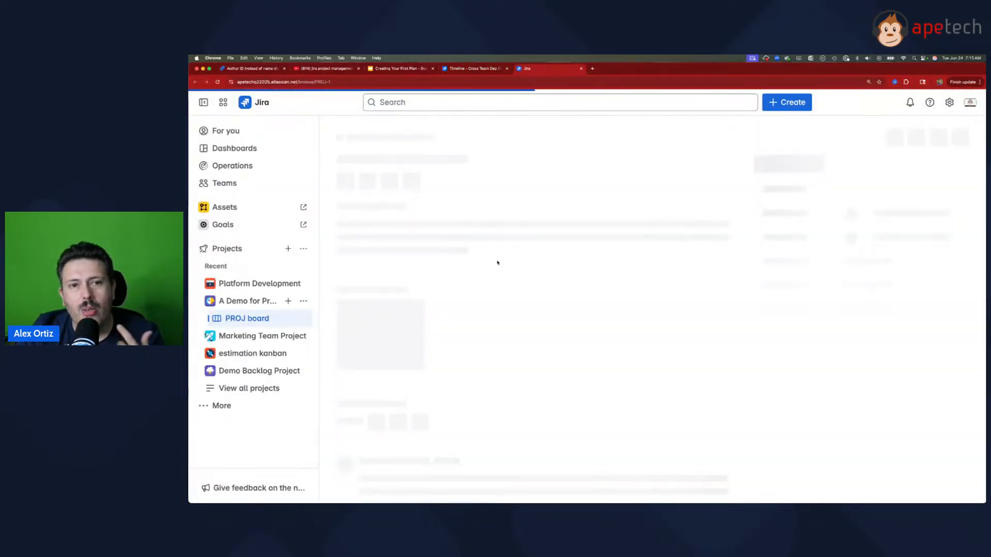
{"action": "scroll", "coordinate": [874, 341], "scroll_direction": "down", "scroll_amount": 5}
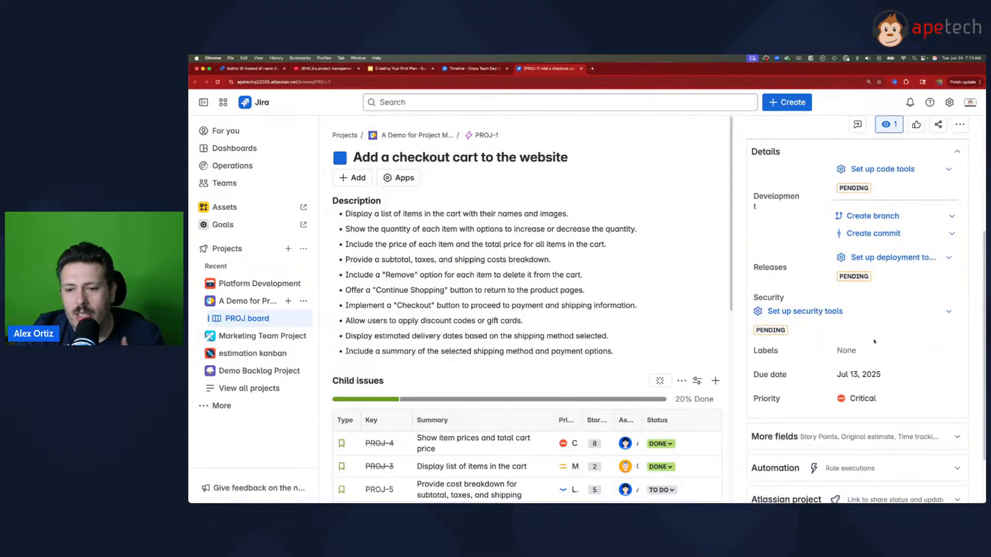
{"action": "left_click_drag", "start_coordinate": [841, 376], "coordinate": [880, 377]}
{"action": "scroll", "coordinate": [943, 361], "scroll_direction": "up", "scroll_amount": 3}
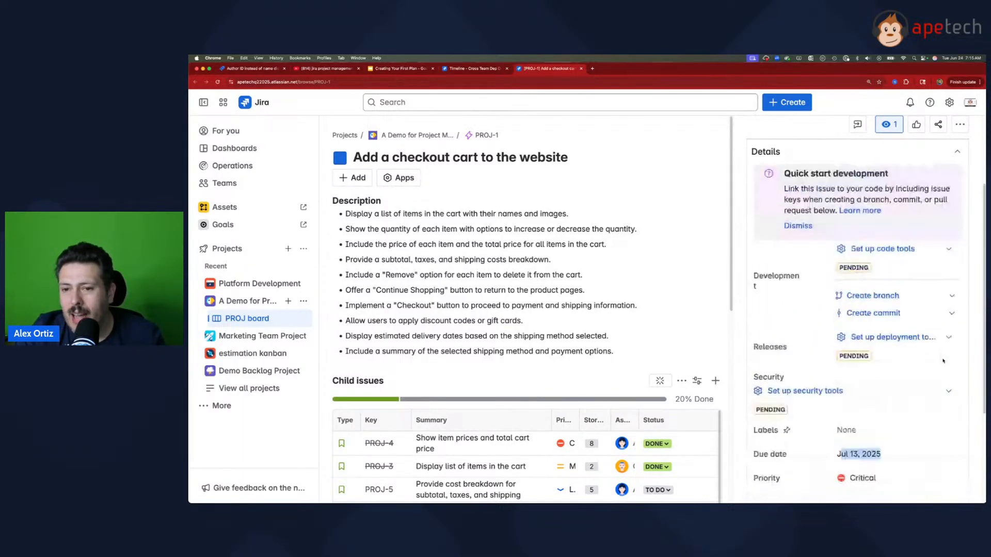
{"action": "scroll", "coordinate": [940, 362], "scroll_direction": "down", "scroll_amount": 5}
{"action": "scroll", "coordinate": [889, 375], "scroll_direction": "up", "scroll_amount": 1}
{"action": "scroll", "coordinate": [889, 372], "scroll_direction": "up", "scroll_amount": 5}
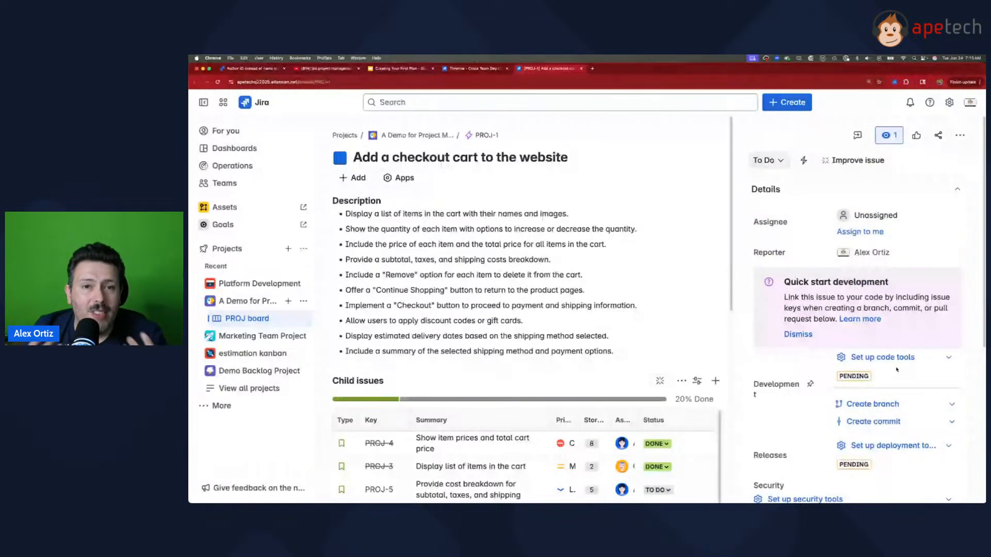
{"action": "scroll", "coordinate": [919, 355], "scroll_direction": "down", "scroll_amount": 1}
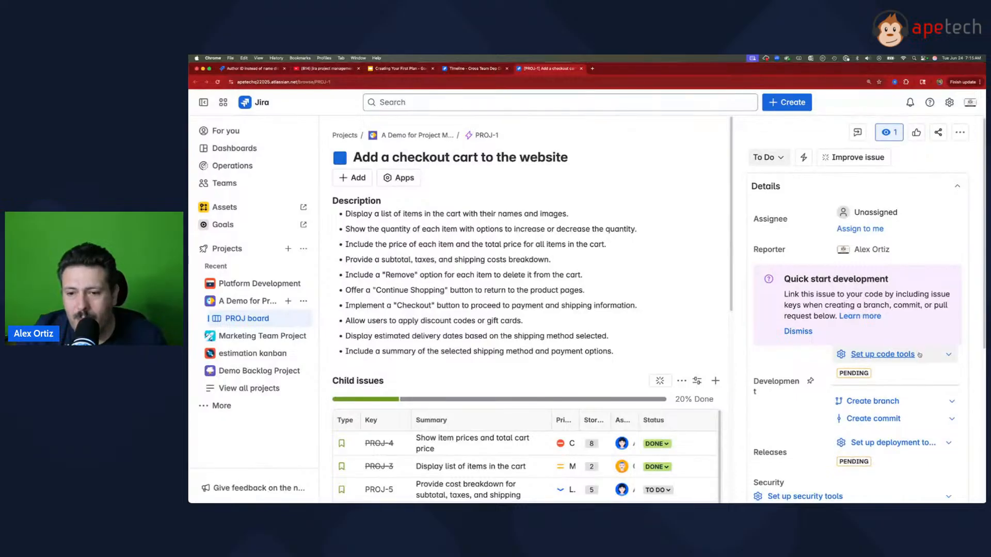
{"action": "scroll", "coordinate": [919, 355], "scroll_direction": "down", "scroll_amount": 5}
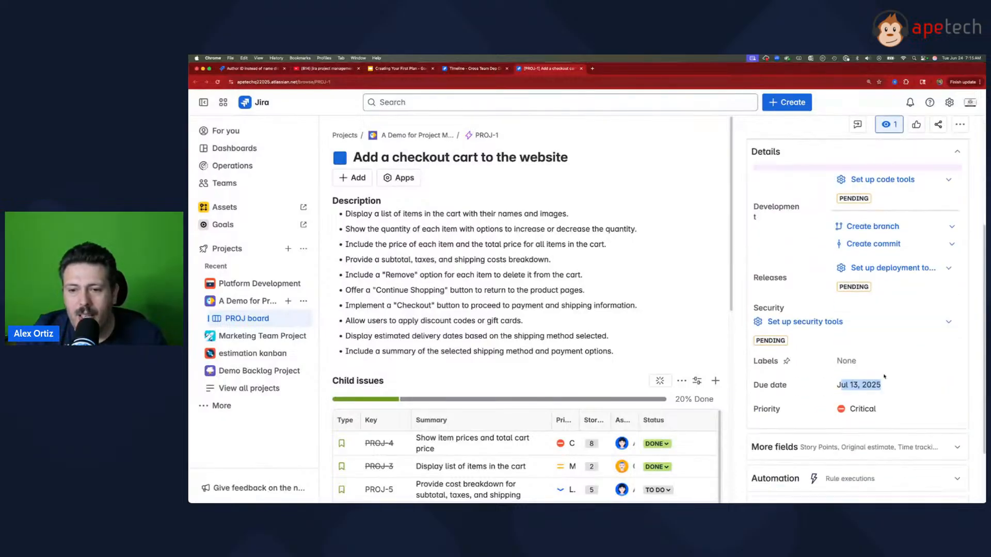
Step: Compare epic PROJ-1 with its timeline bar and set its due date to Jul 18, 2025 on the issue page
{"action": "left_click", "coordinate": [466, 68]}
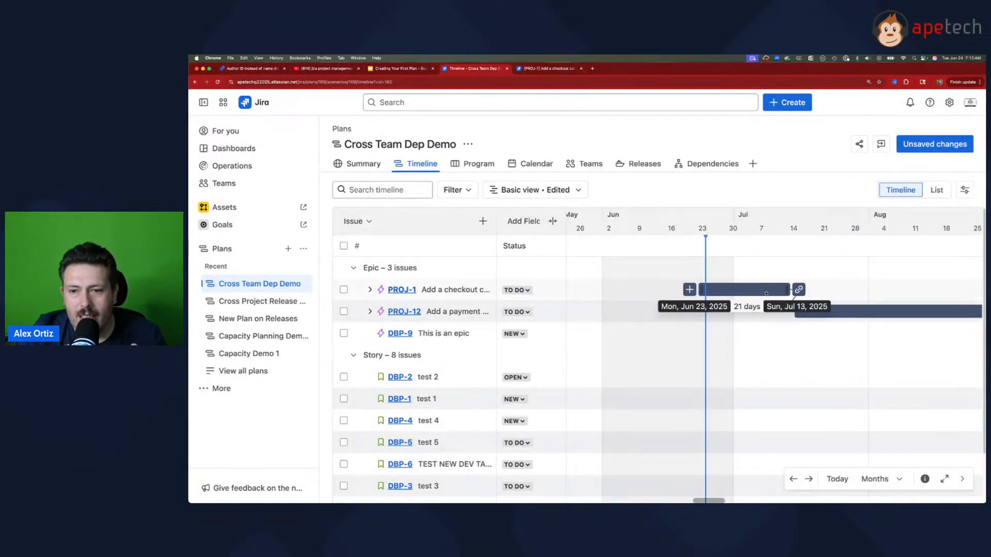
{"action": "left_click", "coordinate": [548, 68]}
{"action": "left_click", "coordinate": [898, 375]}
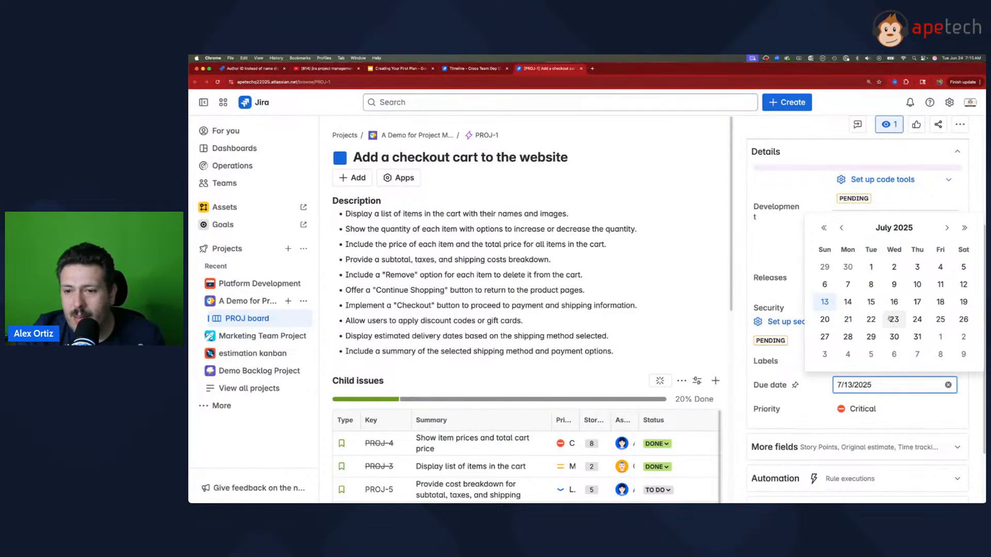
{"action": "left_click", "coordinate": [940, 302]}
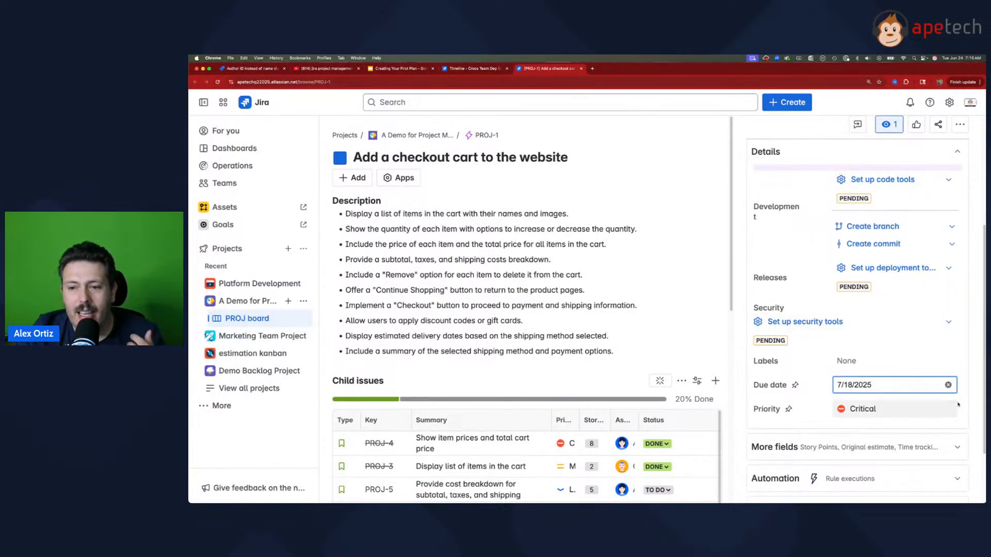
{"action": "left_click", "coordinate": [972, 399]}
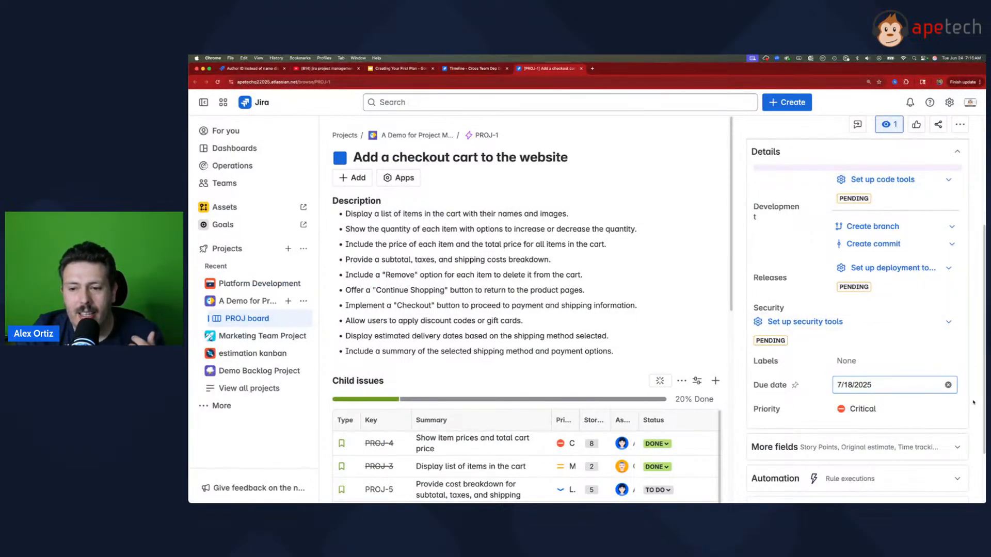
Step: Reload the plan timeline and extend the end of the PROJ-1 bar to Aug 08, 2025
{"action": "left_click", "coordinate": [483, 68]}
{"action": "left_click", "coordinate": [217, 83]}
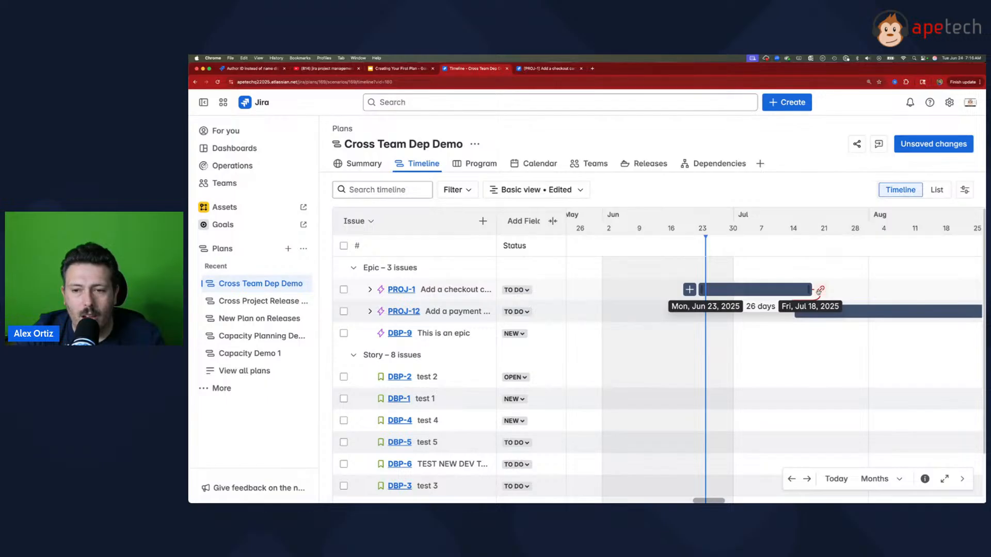
{"action": "left_click_drag", "start_coordinate": [819, 290], "coordinate": [907, 290]}
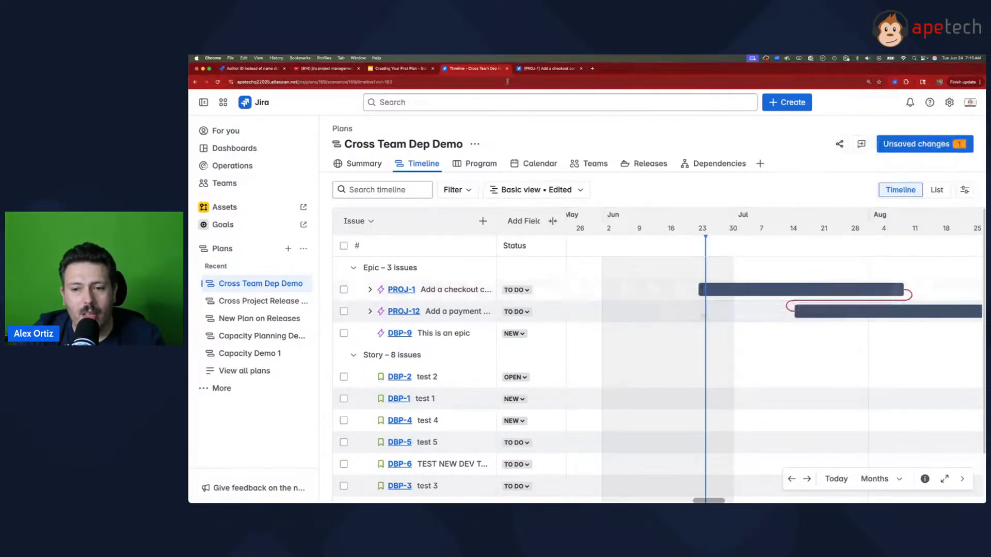
Step: Reload the PROJ-1 issue page and check its due date while the plan change is still unsaved
{"action": "left_click", "coordinate": [538, 68]}
{"action": "left_click", "coordinate": [218, 82]}
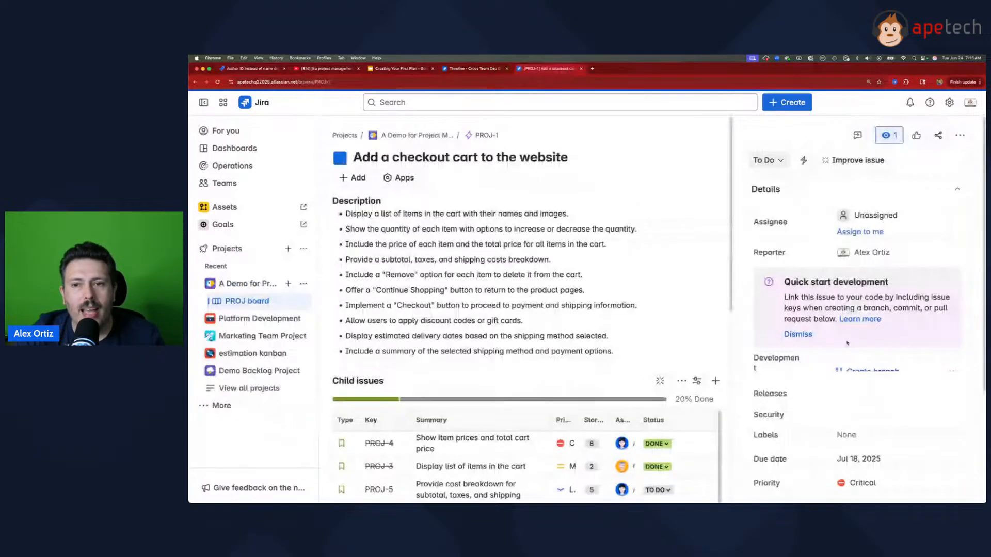
{"action": "scroll", "coordinate": [846, 343], "scroll_direction": "down", "scroll_amount": 3}
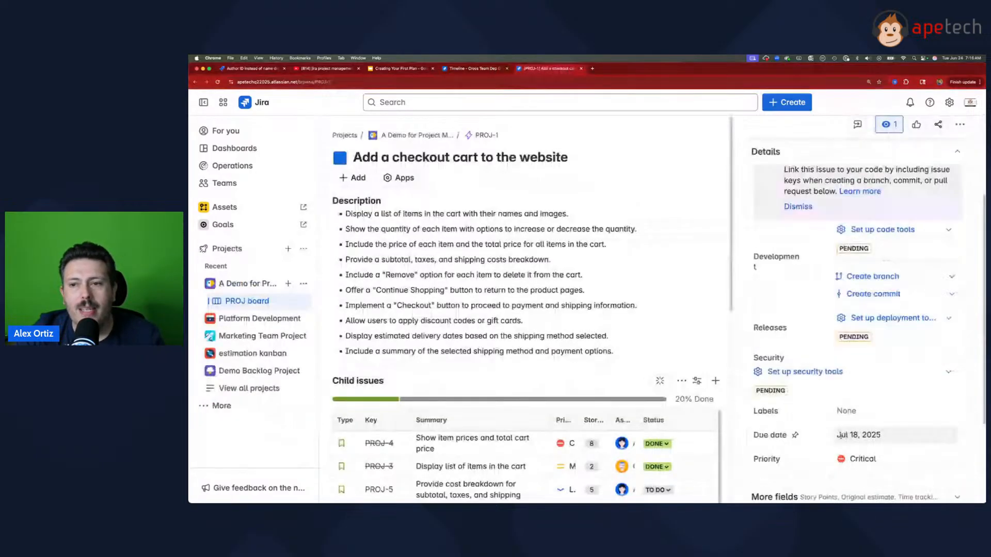
Step: Save the plan's unsaved change to Jira and check the due date on the PROJ-1 issue page
{"action": "left_click", "coordinate": [477, 68]}
{"action": "left_click", "coordinate": [918, 144]}
{"action": "left_click", "coordinate": [898, 373]}
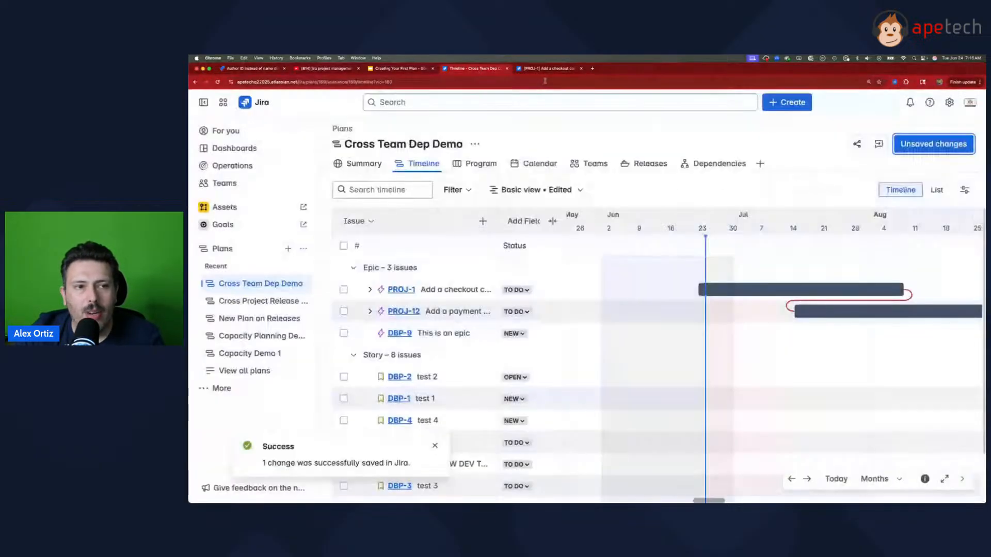
{"action": "left_click", "coordinate": [547, 68]}
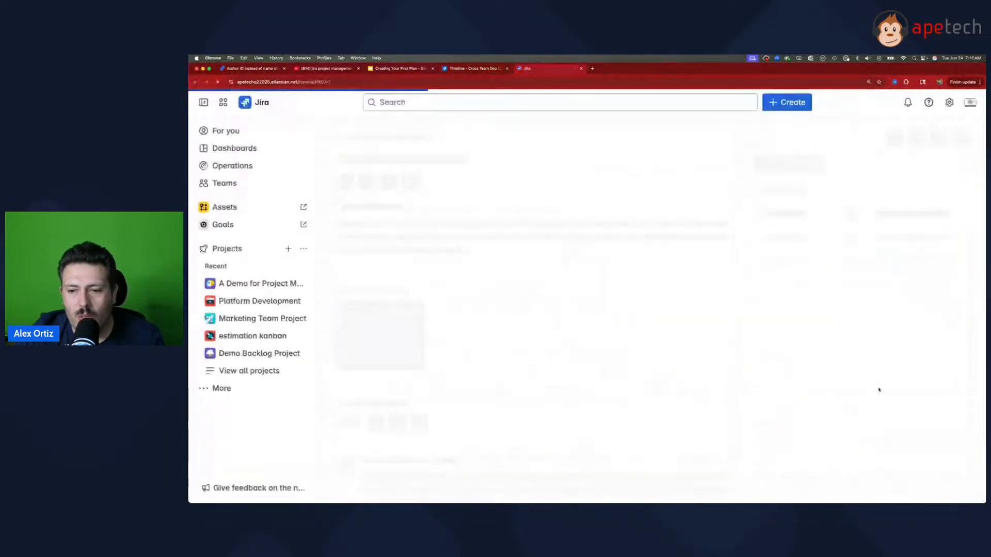
{"action": "scroll", "coordinate": [879, 390], "scroll_direction": "down", "scroll_amount": 5}
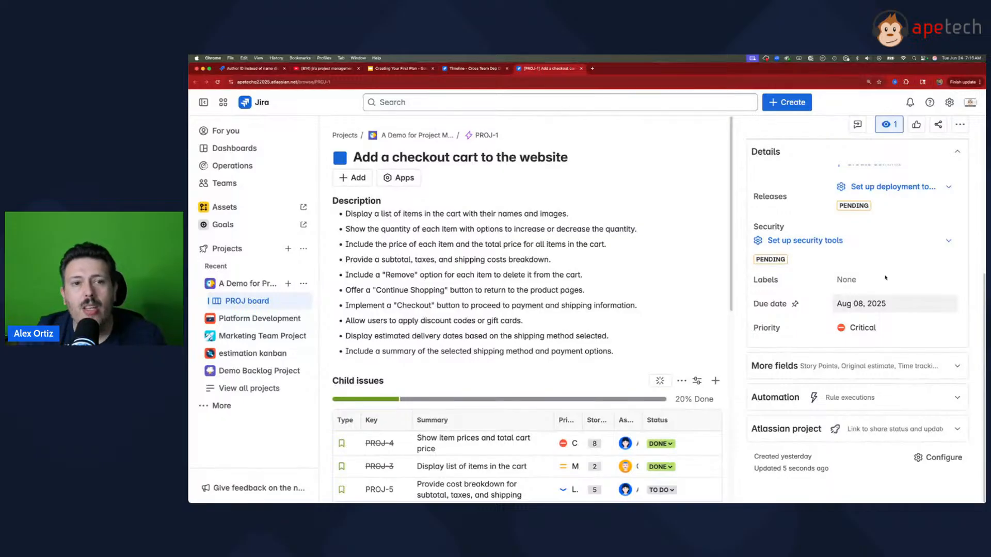
Step: Return to the plan timeline and shift the whole PROJ-1 bar earlier, from about late May to mid-July
{"action": "left_click", "coordinate": [462, 69]}
{"action": "mouse_move", "coordinate": [733, 295]}
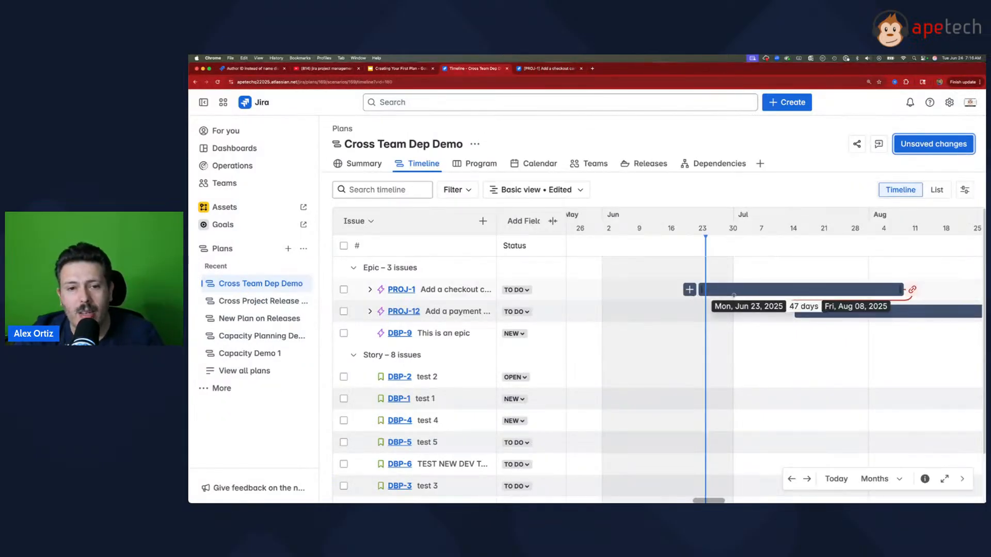
{"action": "left_click_drag", "start_coordinate": [798, 292], "coordinate": [706, 290]}
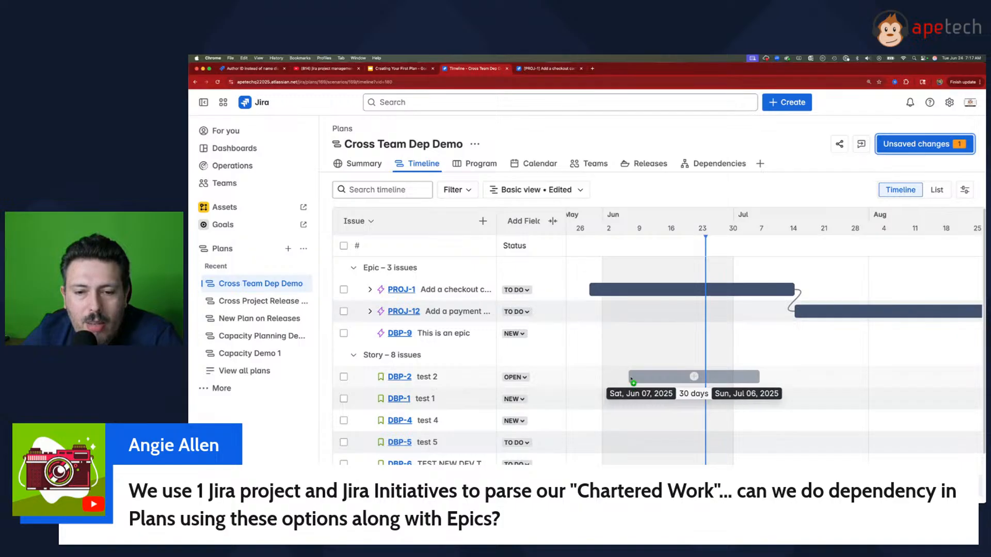
Step: Schedule stories DBP-2 and DBP-1, plus PROJ-1's child stories PROJ-4, PROJ-3, PROJ-5 and PROJ-6, across June and early July
{"action": "mouse_move", "coordinate": [631, 380]}
{"action": "left_mouse_down"}
{"action": "mouse_move", "coordinate": [716, 380]}
{"action": "mouse_move", "coordinate": [725, 398]}
{"action": "mouse_move", "coordinate": [793, 399]}
{"action": "mouse_move", "coordinate": [772, 399]}
{"action": "left_mouse_up"}
{"action": "left_click", "coordinate": [370, 289]}
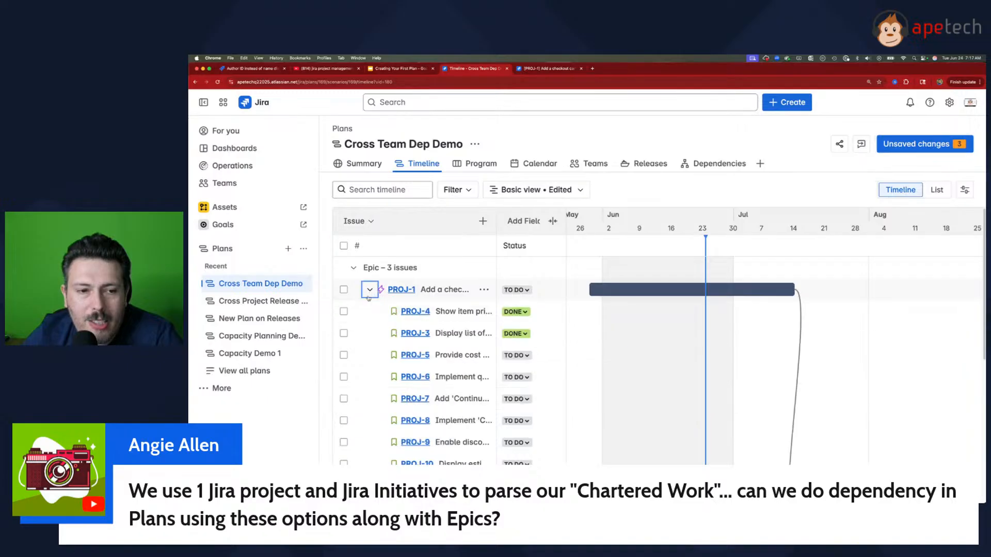
{"action": "mouse_move", "coordinate": [626, 311]}
{"action": "left_mouse_down"}
{"action": "mouse_move", "coordinate": [685, 311]}
{"action": "mouse_move", "coordinate": [715, 333]}
{"action": "mouse_move", "coordinate": [720, 355]}
{"action": "left_mouse_up"}
{"action": "left_click_drag", "start_coordinate": [680, 381], "coordinate": [785, 380]}
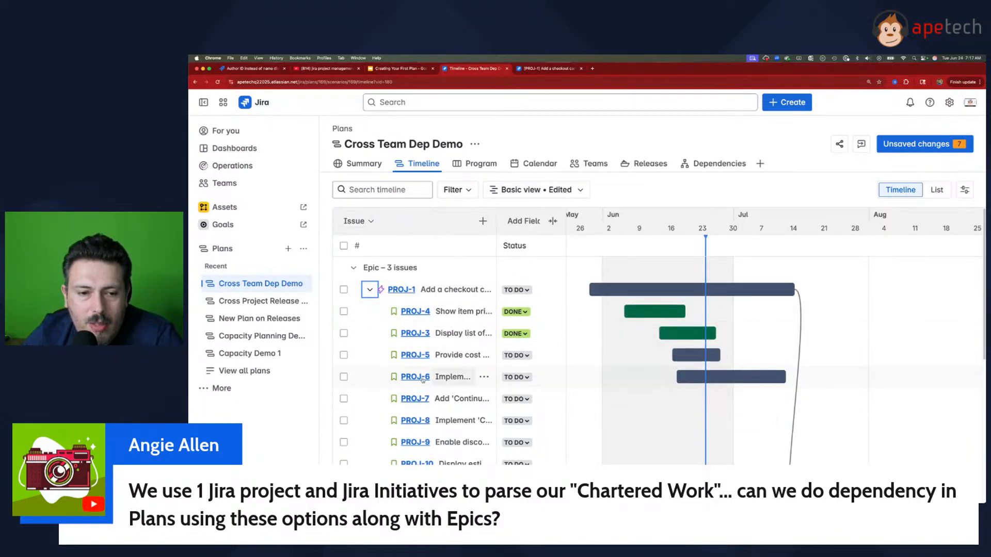
Step: Schedule the DBP-7 Operational Task on the timeline from Jun 13 to Jul 02, 2025
{"action": "scroll", "coordinate": [432, 373], "scroll_direction": "down", "scroll_amount": 4}
{"action": "scroll", "coordinate": [389, 354], "scroll_direction": "down", "scroll_amount": 3}
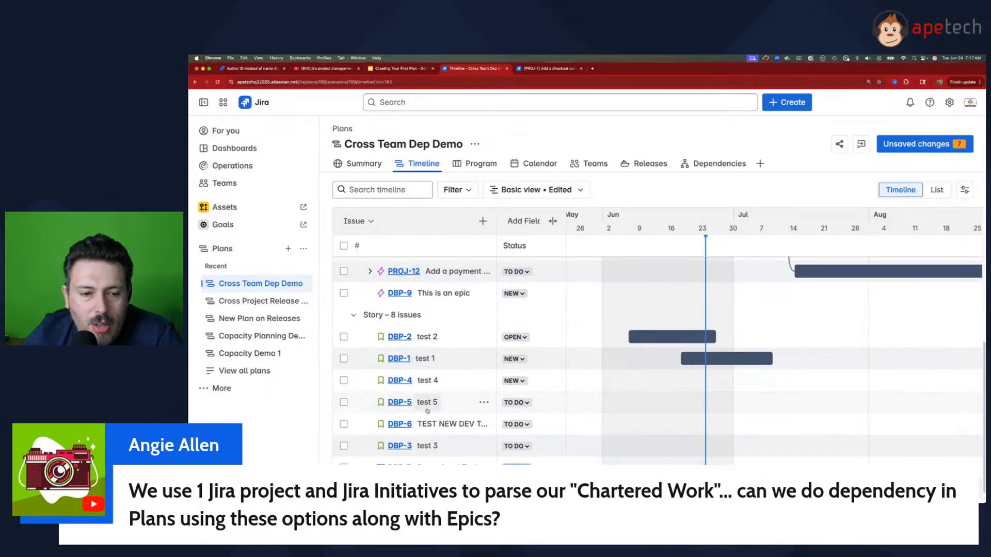
{"action": "left_click_drag", "start_coordinate": [669, 449], "coordinate": [741, 449]}
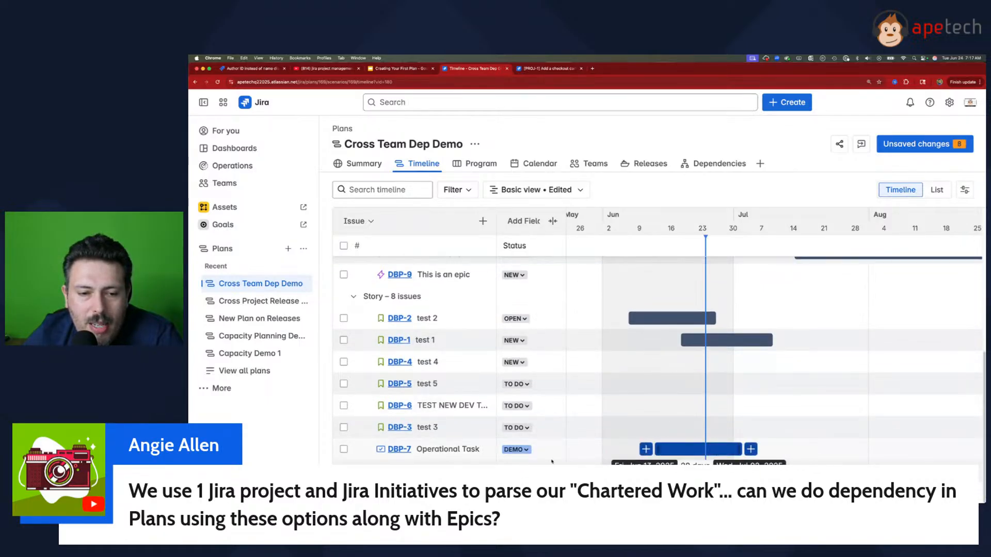
Step: Create an Operational issue named "test subtask" in the DBP project beneath the DBP-7 Operational Task
{"action": "left_click", "coordinate": [483, 448]}
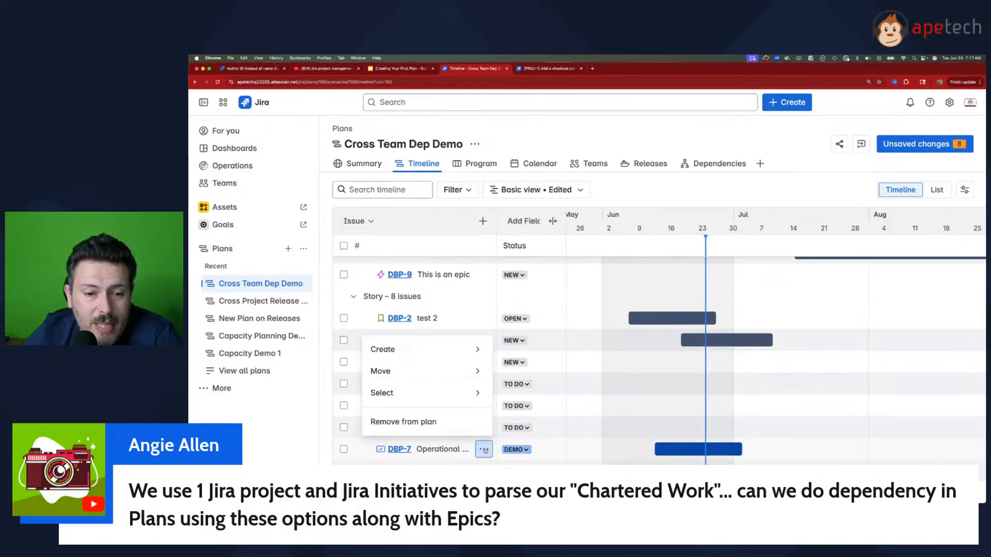
{"action": "mouse_move", "coordinate": [468, 349]}
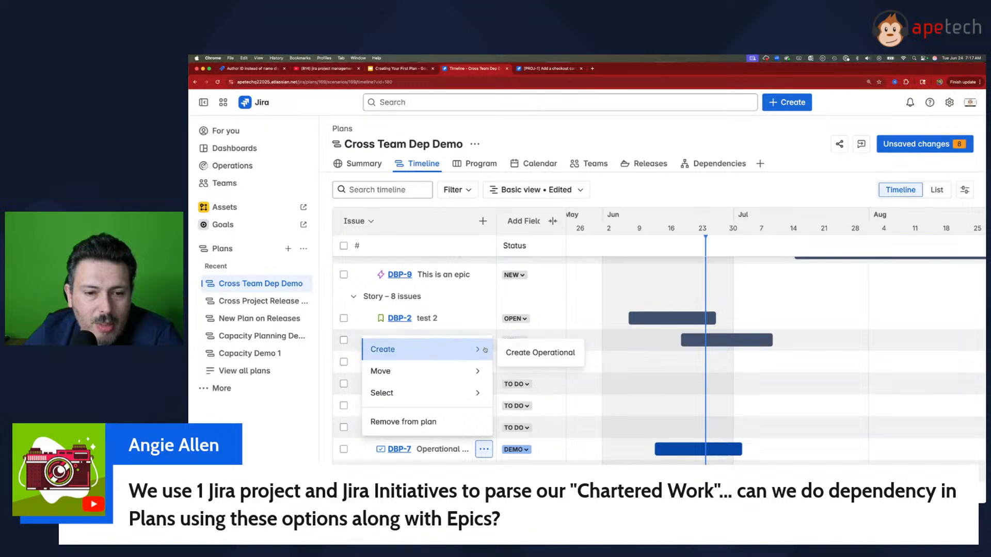
{"action": "left_click", "coordinate": [531, 351]}
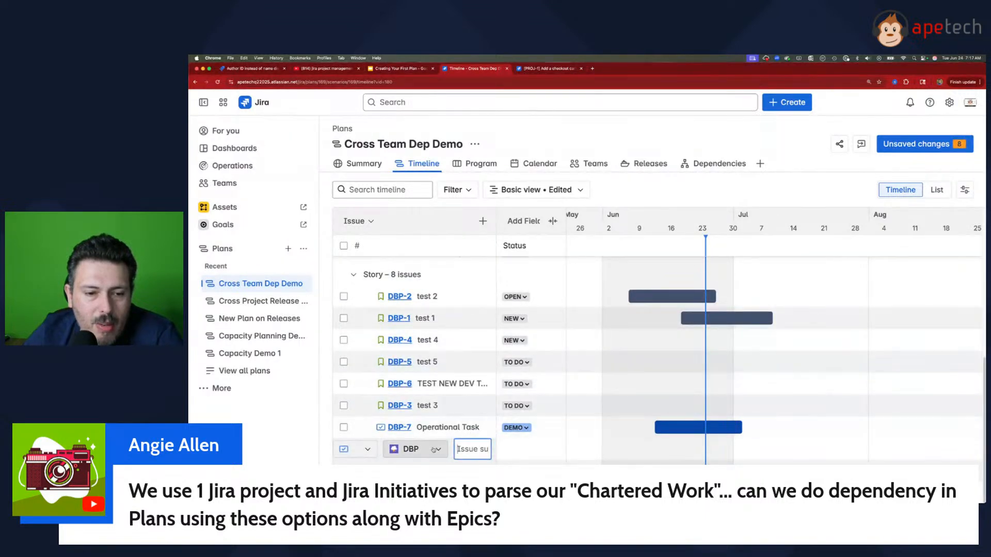
{"action": "left_click", "coordinate": [362, 449]}
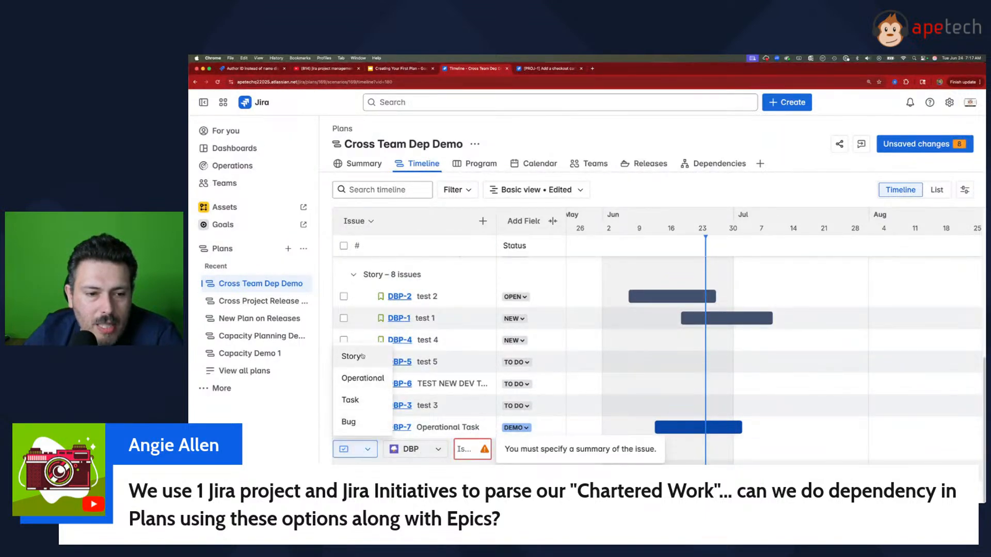
{"action": "left_click", "coordinate": [362, 378]}
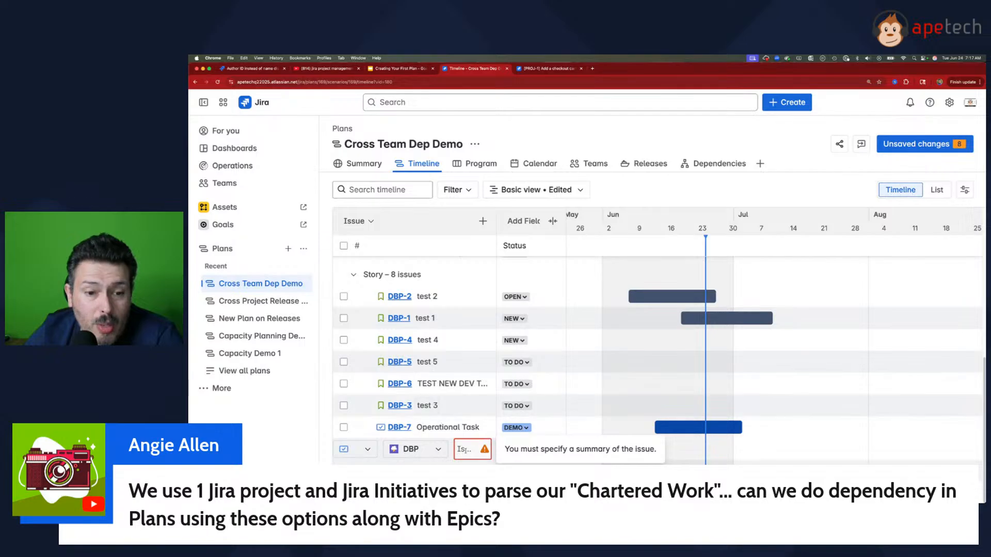
{"action": "type", "text": "te"}
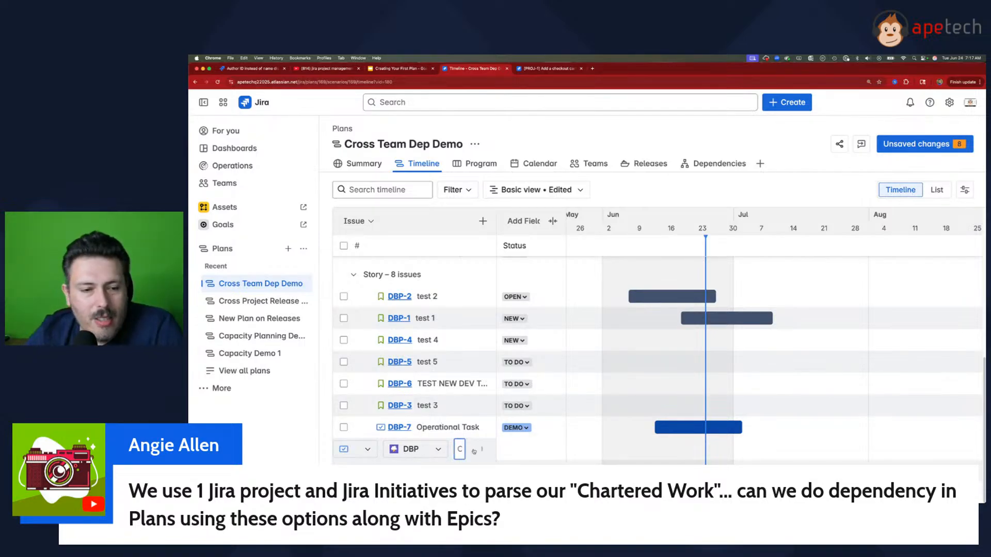
{"action": "key", "text": "Return"}
{"action": "key", "text": "Escape"}
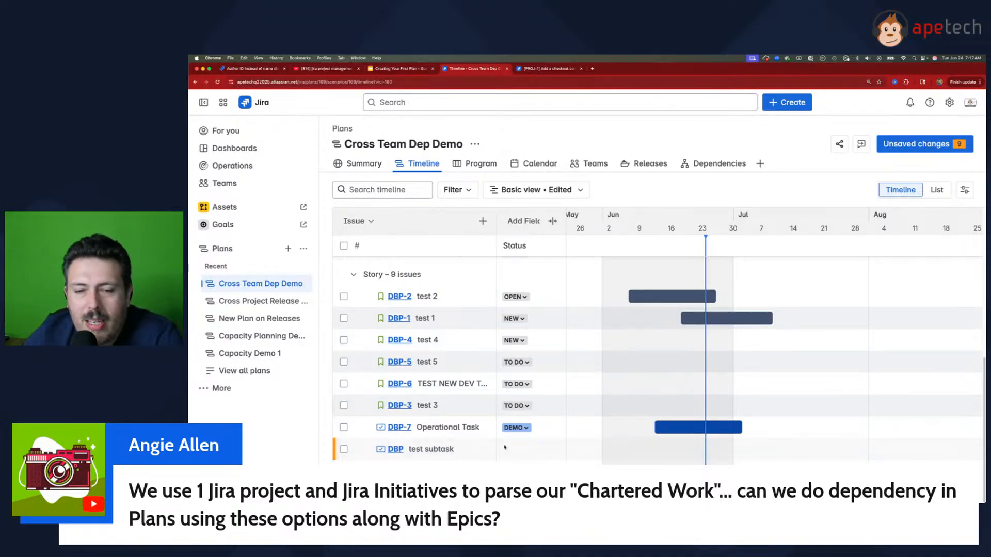
{"action": "scroll", "coordinate": [504, 448], "scroll_direction": "up", "scroll_amount": 5}
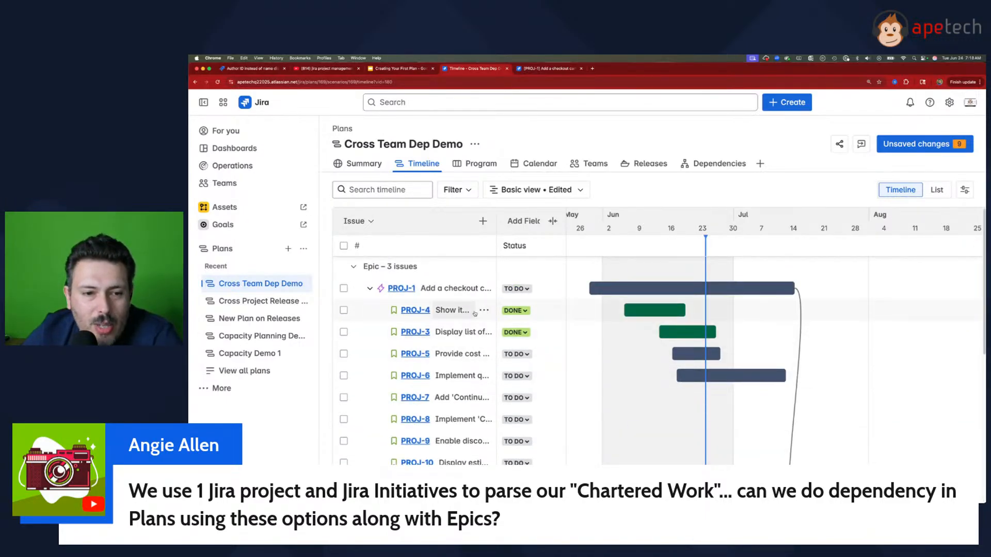
{"action": "left_click", "coordinate": [483, 310]}
{"action": "mouse_move", "coordinate": [381, 336]}
{"action": "left_click", "coordinate": [522, 338]}
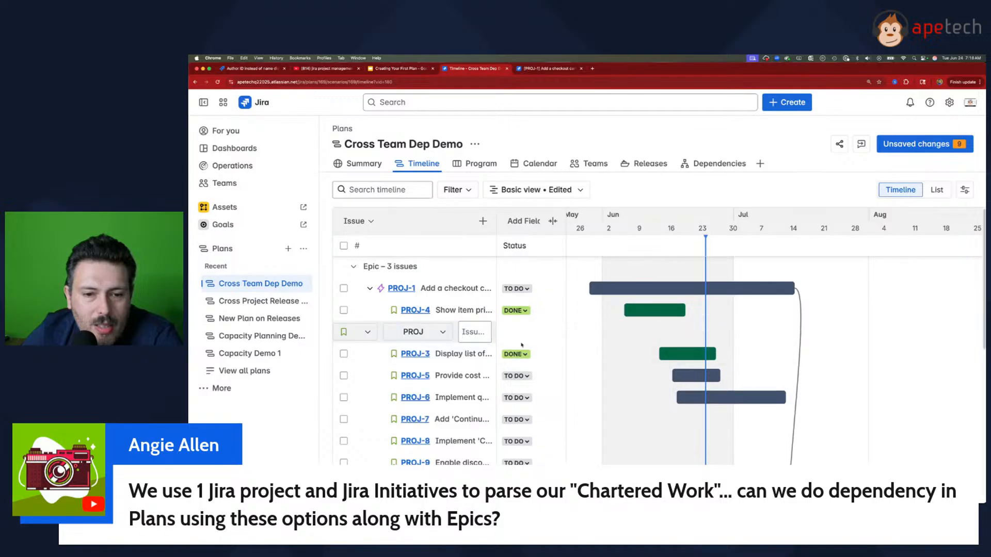
Step: Extend the timeline's hierarchy filter so it runs from Project/Feature down to Subtask
{"action": "left_click", "coordinate": [458, 189]}
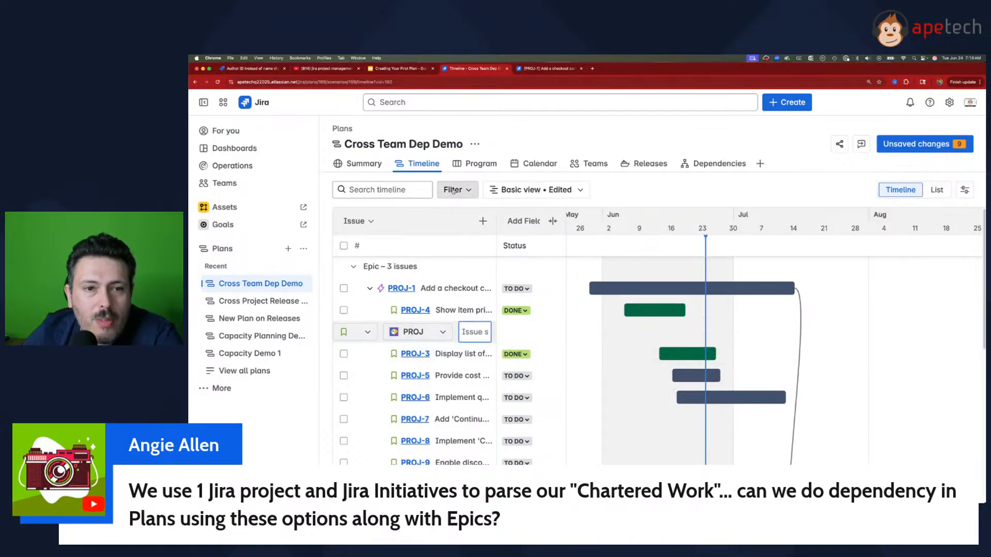
{"action": "left_click", "coordinate": [668, 250]}
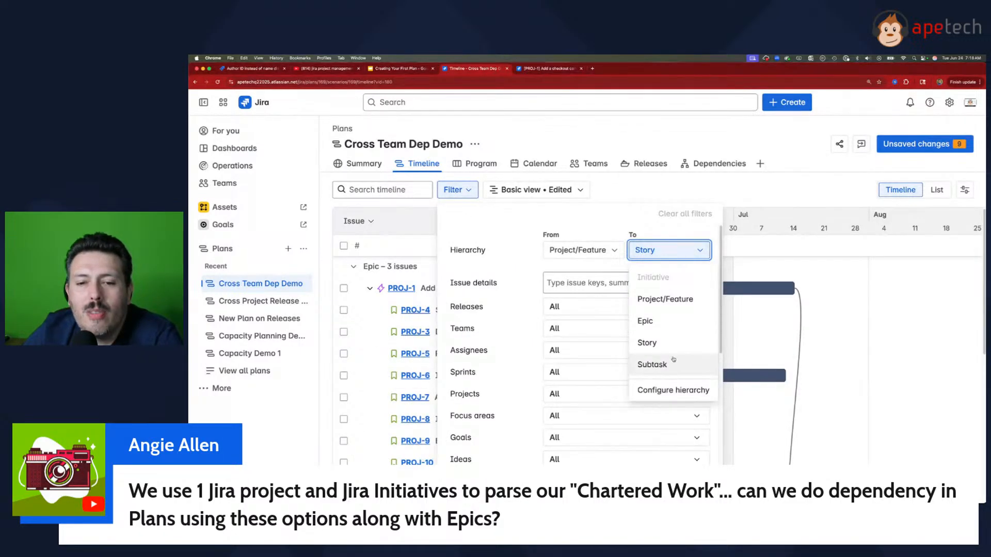
{"action": "left_click", "coordinate": [673, 363]}
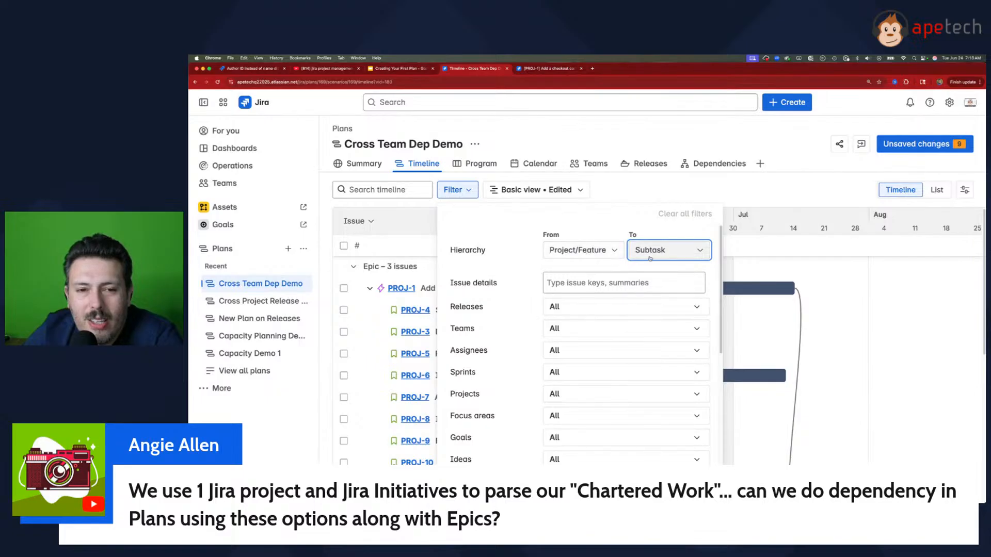
{"action": "left_click", "coordinate": [711, 196]}
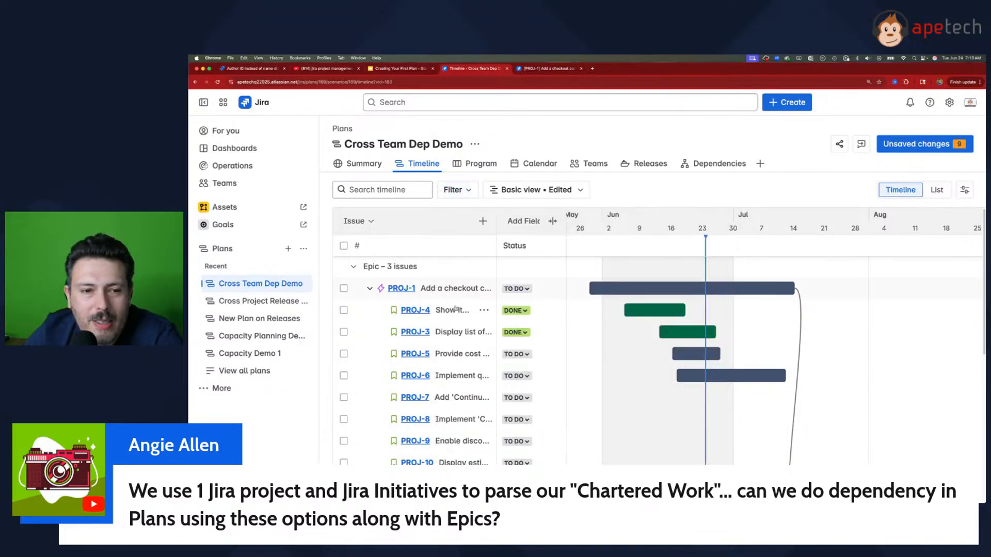
{"action": "scroll", "coordinate": [456, 308], "scroll_direction": "down", "scroll_amount": 10}
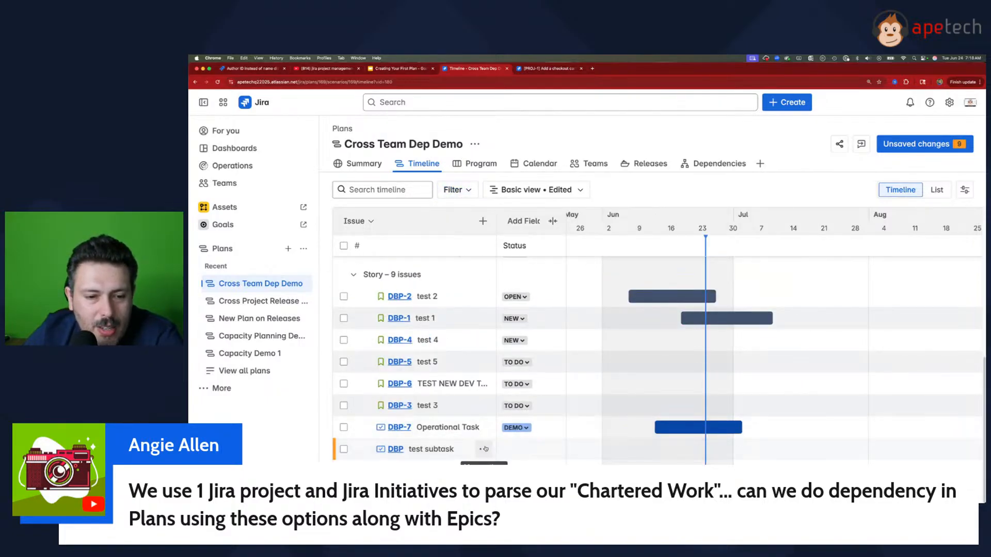
{"action": "left_click", "coordinate": [484, 449]}
{"action": "mouse_move", "coordinate": [467, 348]}
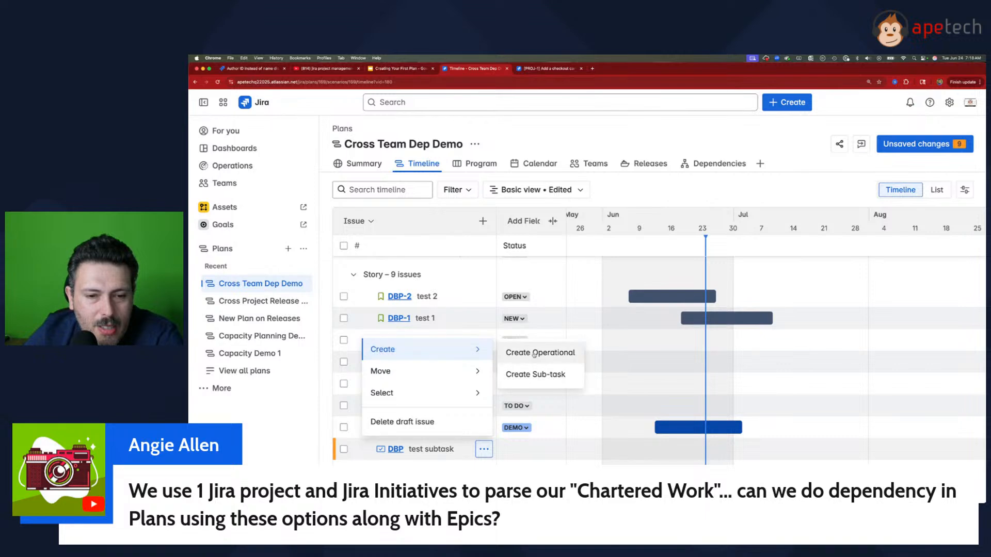
{"action": "left_click", "coordinate": [541, 377]}
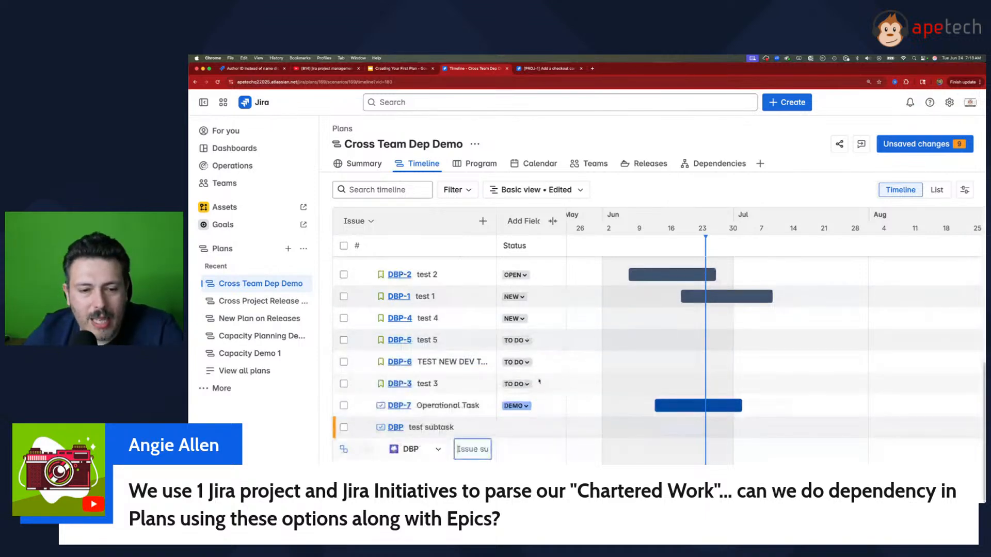
{"action": "left_click", "coordinate": [539, 382]}
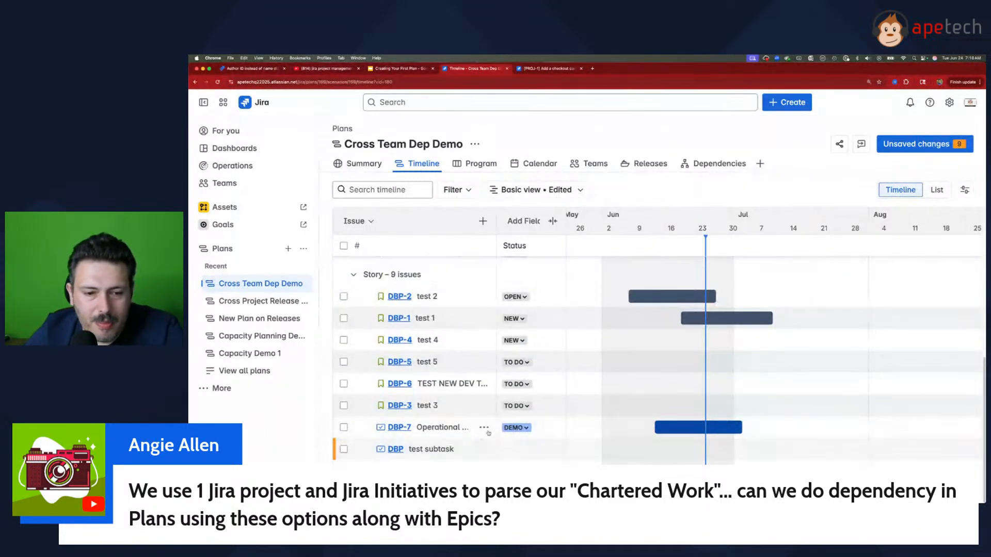
Step: Create a DBP sub-task named "a new subtask" beneath the "test subtask" issue and schedule it from Jun 16 to Jul 02, 2025
{"action": "left_click", "coordinate": [484, 448]}
{"action": "mouse_move", "coordinate": [472, 359]}
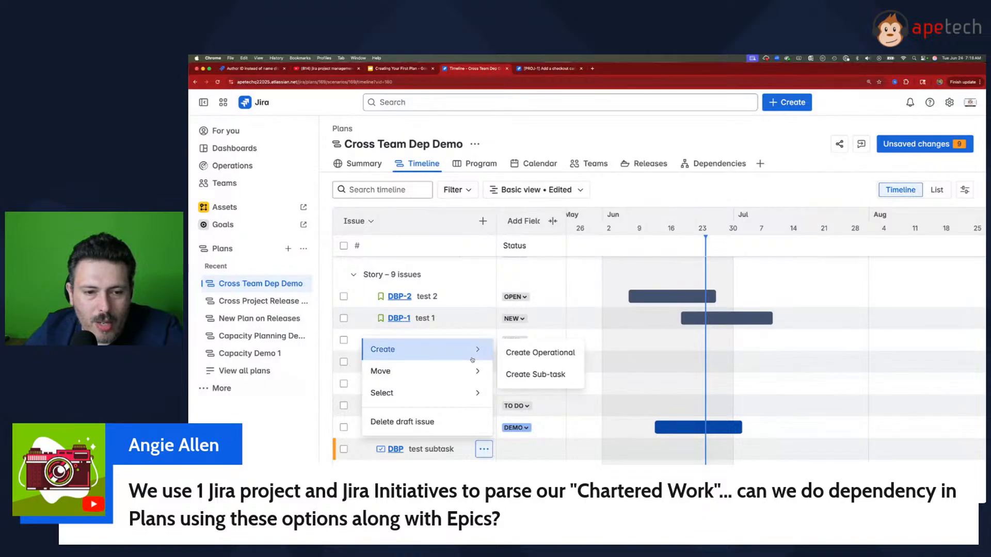
{"action": "left_click", "coordinate": [532, 373]}
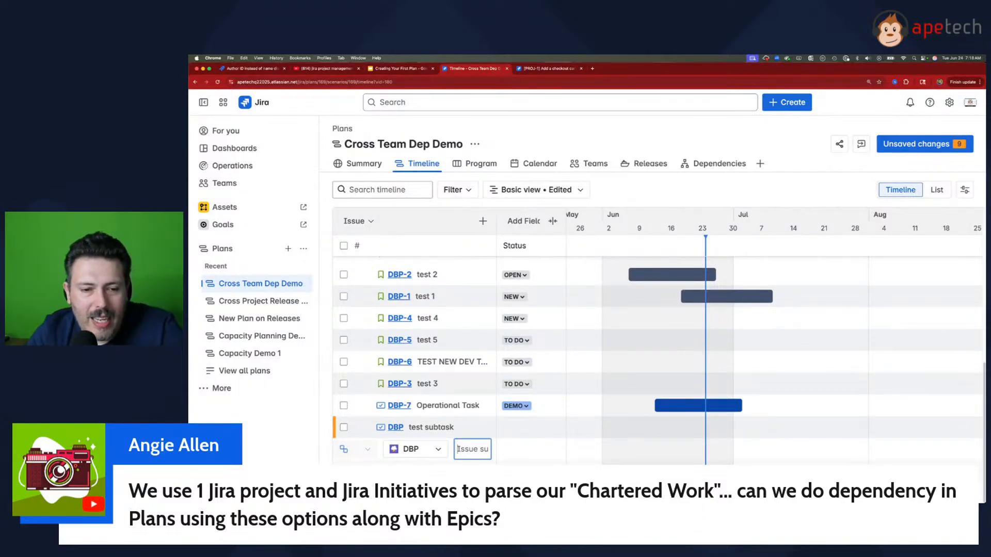
{"action": "type", "text": "a n"}
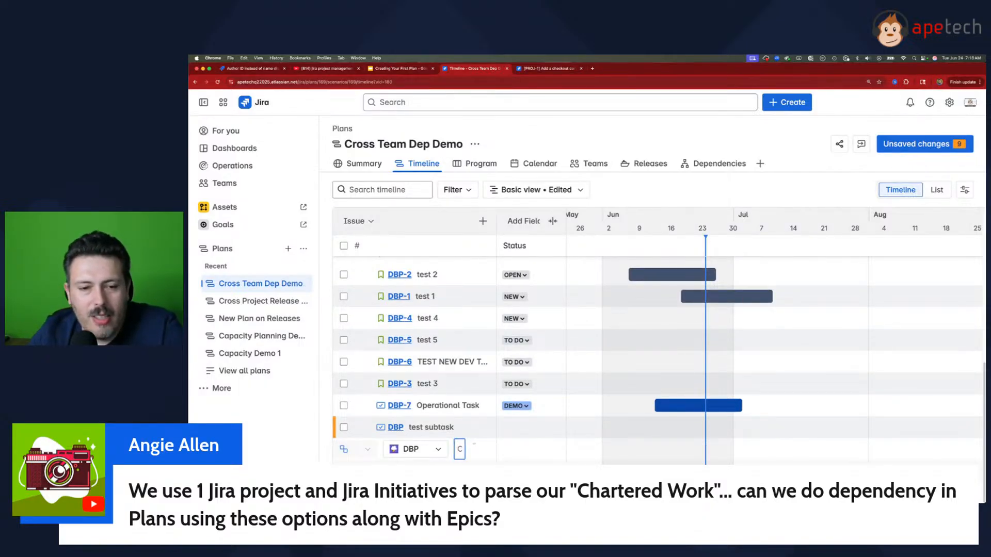
{"action": "key", "text": "Return"}
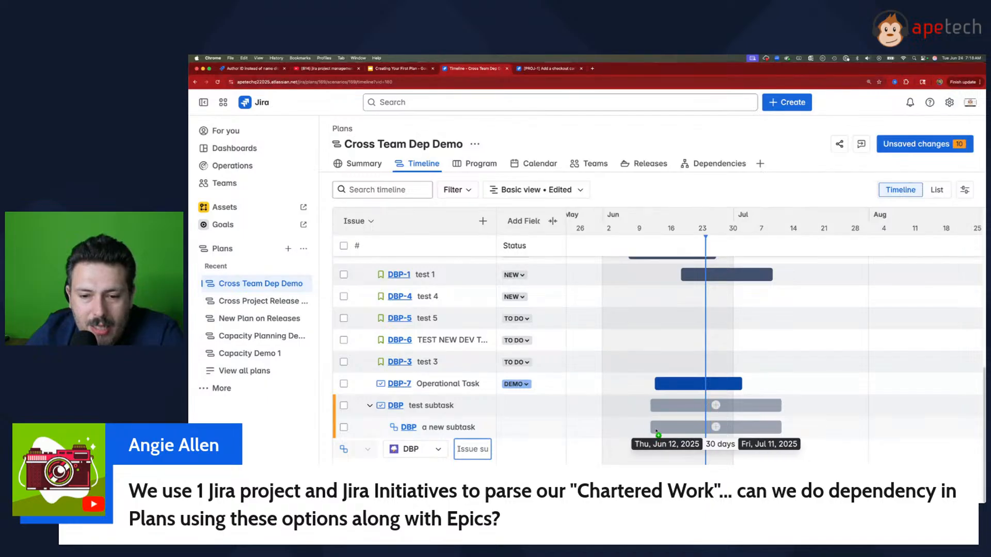
{"action": "scroll", "coordinate": [686, 433], "scroll_direction": "up", "scroll_amount": 1}
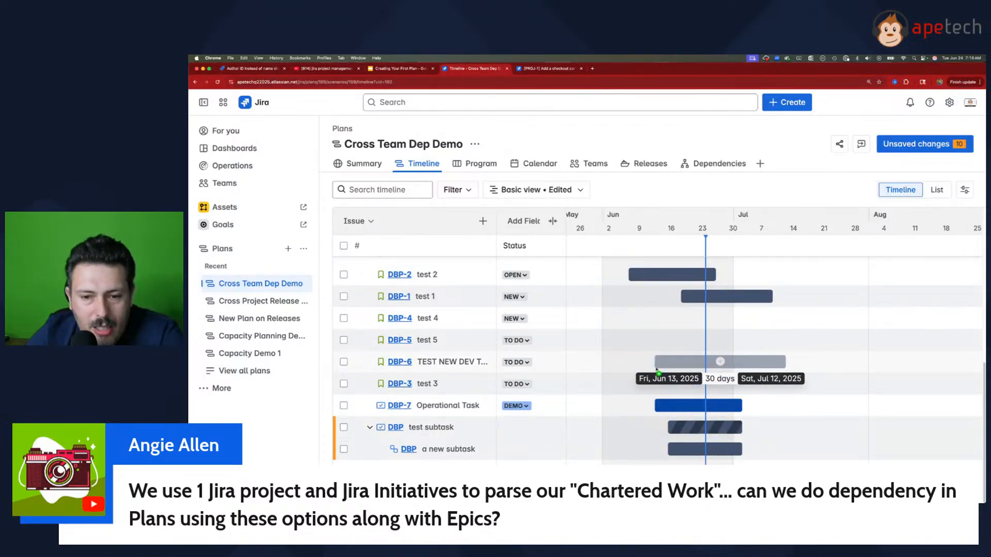
Step: Draw a dependency from story PROJ-4 to an issue farther down the timeline
{"action": "scroll", "coordinate": [654, 365], "scroll_direction": "up", "scroll_amount": 2}
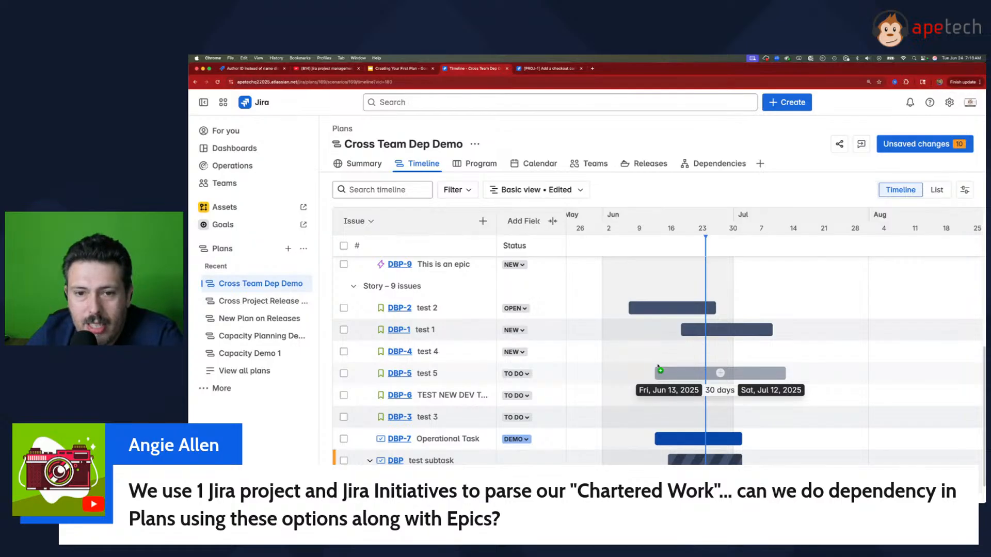
{"action": "scroll", "coordinate": [658, 368], "scroll_direction": "down", "scroll_amount": 2}
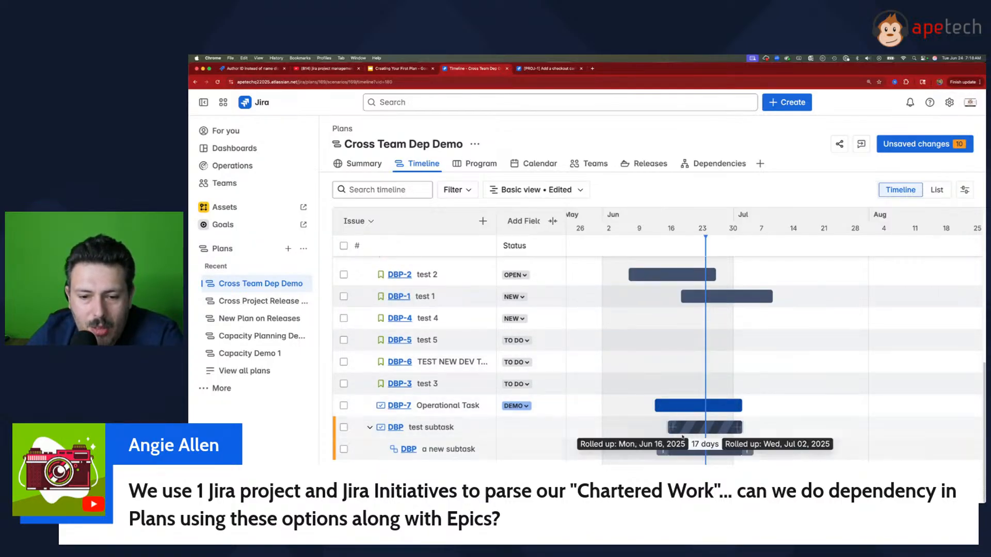
{"action": "scroll", "coordinate": [682, 437], "scroll_direction": "up", "scroll_amount": 10}
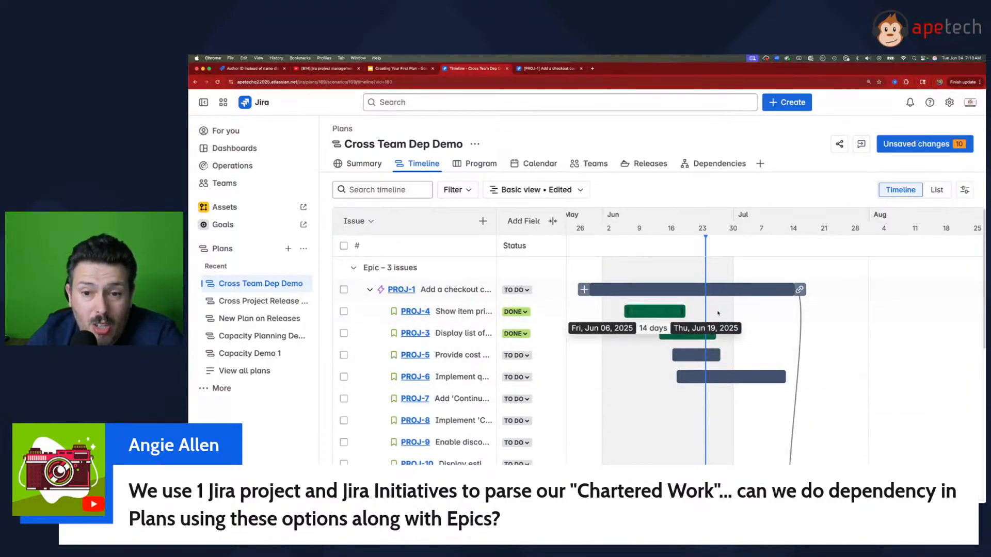
{"action": "left_click_drag", "start_coordinate": [685, 311], "coordinate": [691, 411]}
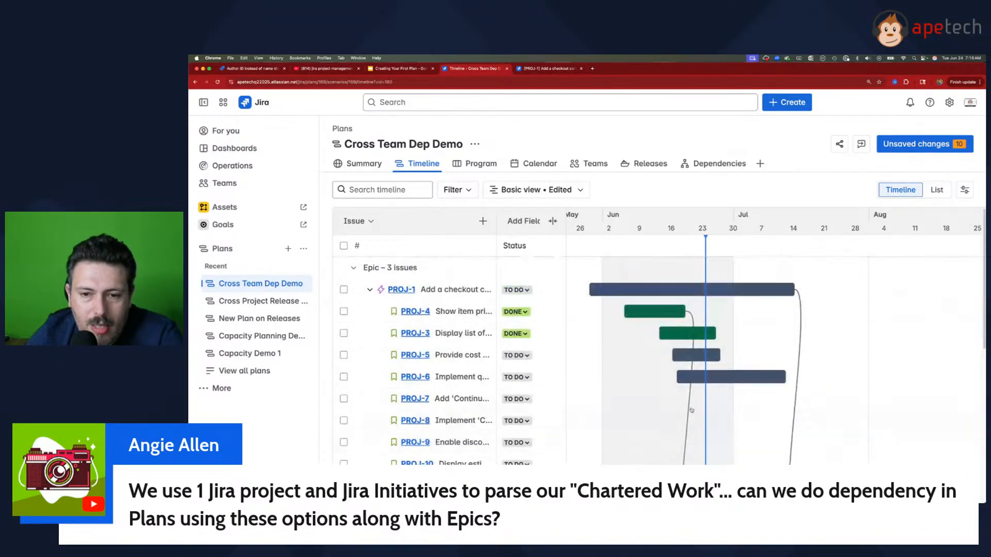
Step: Examine PROJ-1's dependency details and its blocking link to PROJ-12
{"action": "left_click", "coordinate": [801, 292]}
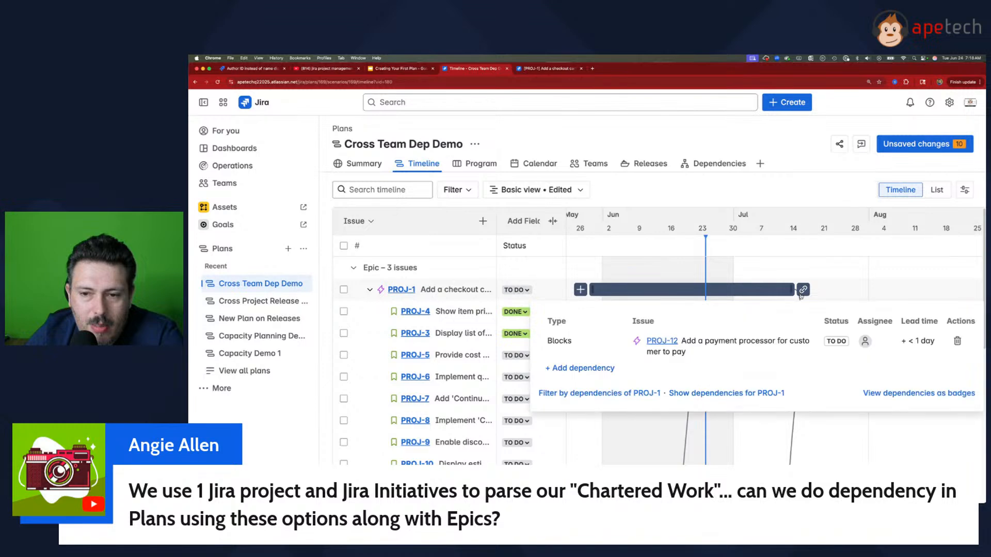
{"action": "left_click", "coordinate": [800, 299]}
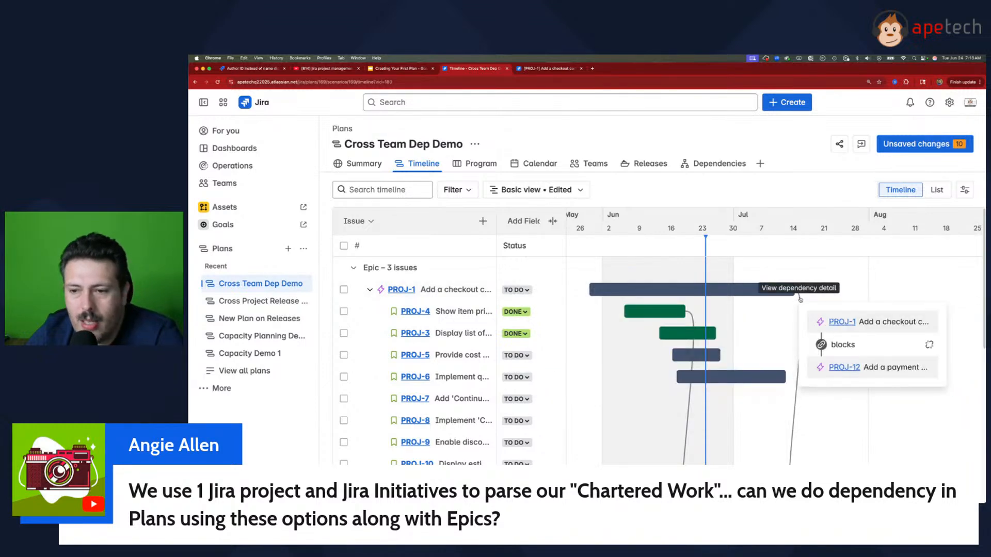
{"action": "left_click", "coordinate": [800, 299]}
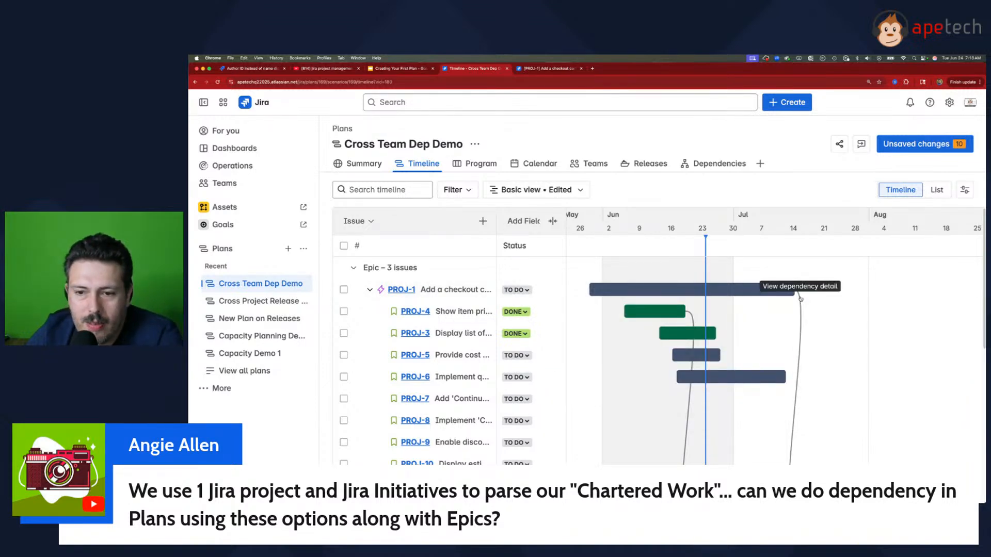
{"action": "left_click", "coordinate": [800, 298]}
Step: Shift the PROJ-1 bar to May 31 to Jul 16, 2025, and make PROJ-1 block "a new subtask"
{"action": "left_click", "coordinate": [790, 291]}
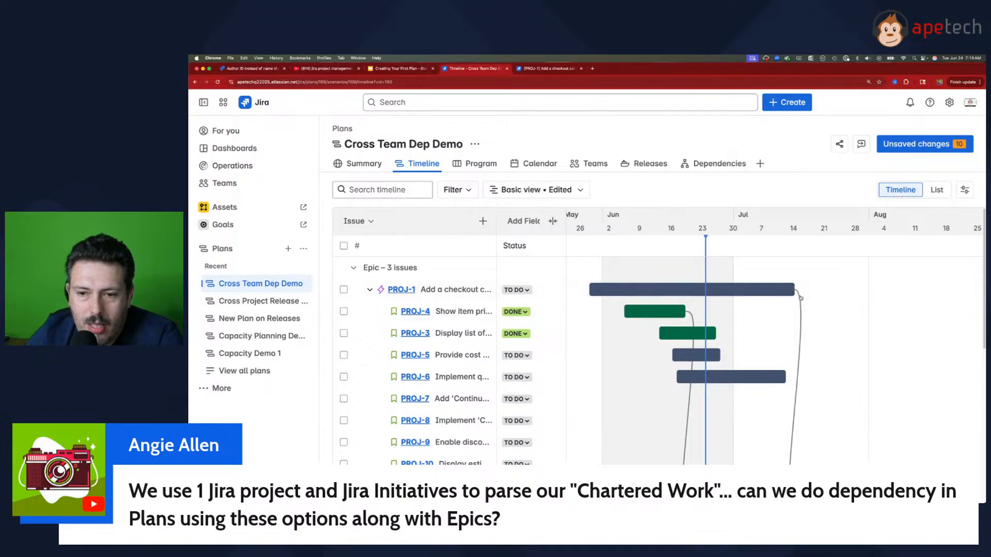
{"action": "left_click_drag", "start_coordinate": [781, 292], "coordinate": [694, 450]}
{"action": "scroll", "coordinate": [748, 433], "scroll_direction": "up", "scroll_amount": 5}
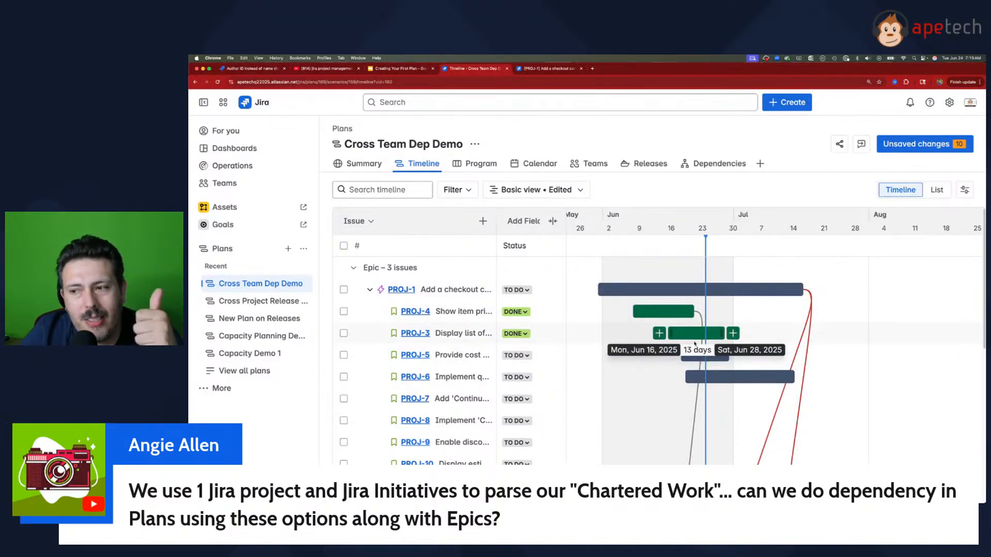
Step: Collapse epic PROJ-1 and schedule DBP-5 from about Jun 18 to Jul 25, DBP-6 across July to mid-August, and DBP-9 from early July to early August
{"action": "left_click", "coordinate": [369, 289]}
{"action": "scroll", "coordinate": [497, 327], "scroll_direction": "down", "scroll_amount": 4}
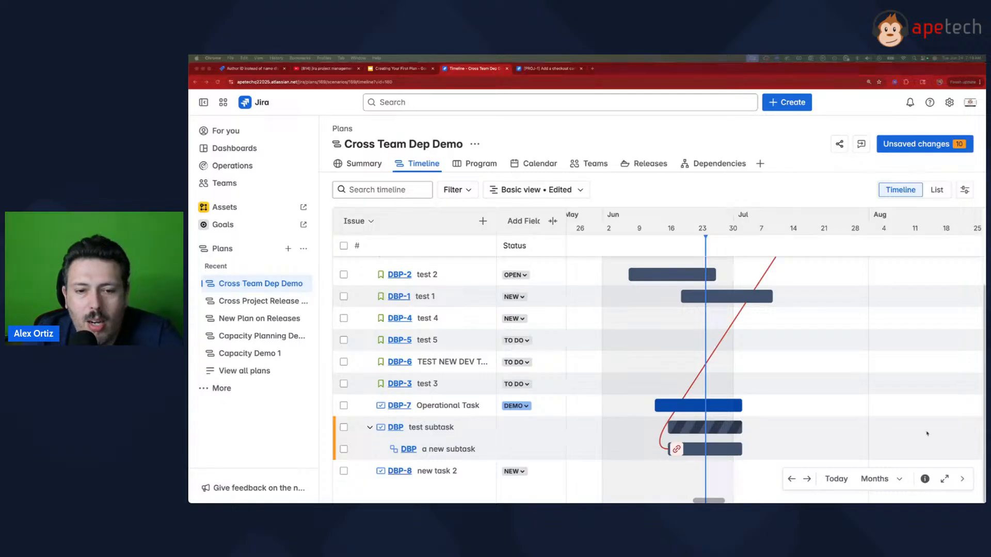
{"action": "left_click", "coordinate": [677, 340]}
{"action": "left_click_drag", "start_coordinate": [738, 367], "coordinate": [942, 362]}
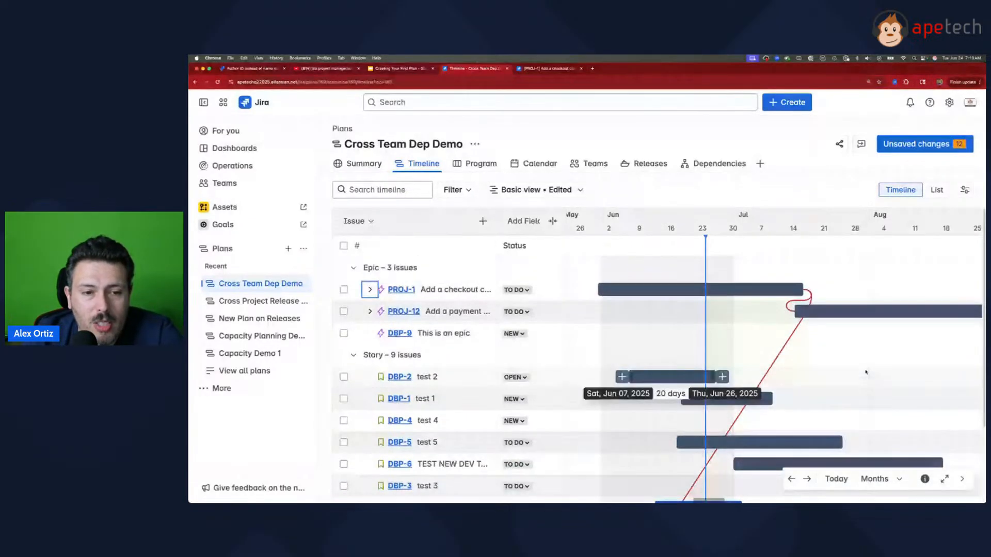
{"action": "left_click_drag", "start_coordinate": [753, 341], "coordinate": [892, 352]}
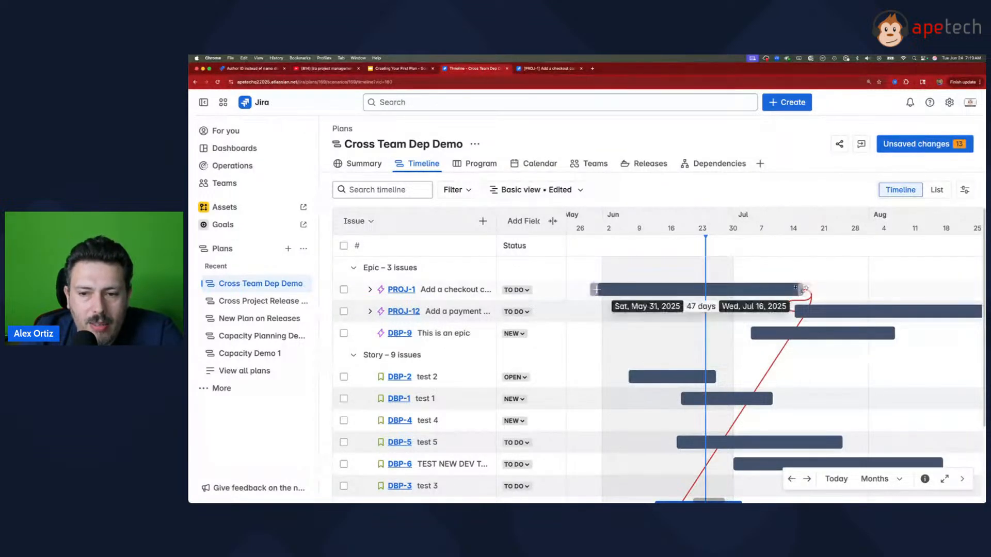
Step: Make PROJ-1 block epic DBP-9 and story DBP-2, and save all pending plan changes in Jira
{"action": "left_click_drag", "start_coordinate": [812, 289], "coordinate": [800, 330]}
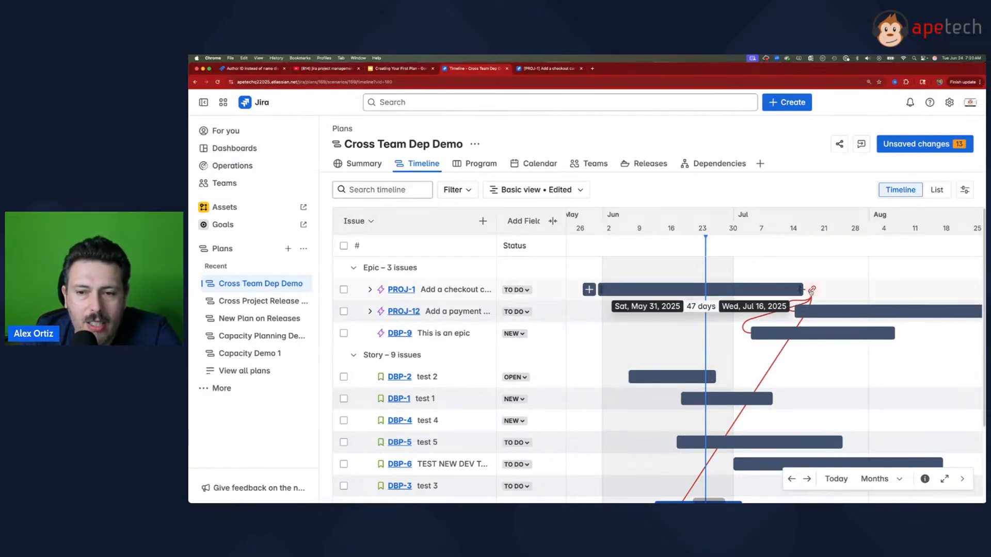
{"action": "left_click_drag", "start_coordinate": [811, 290], "coordinate": [686, 377]}
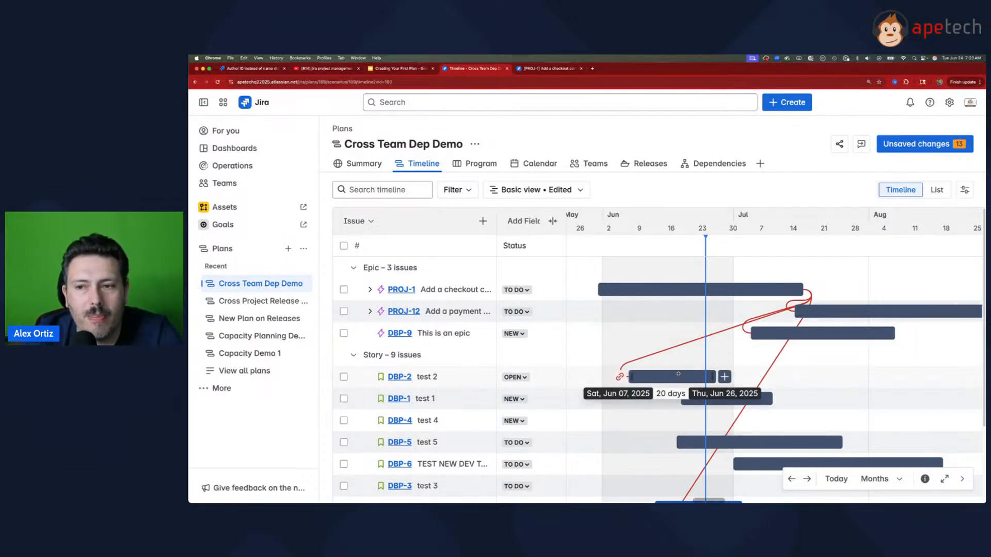
{"action": "left_click", "coordinate": [905, 149]}
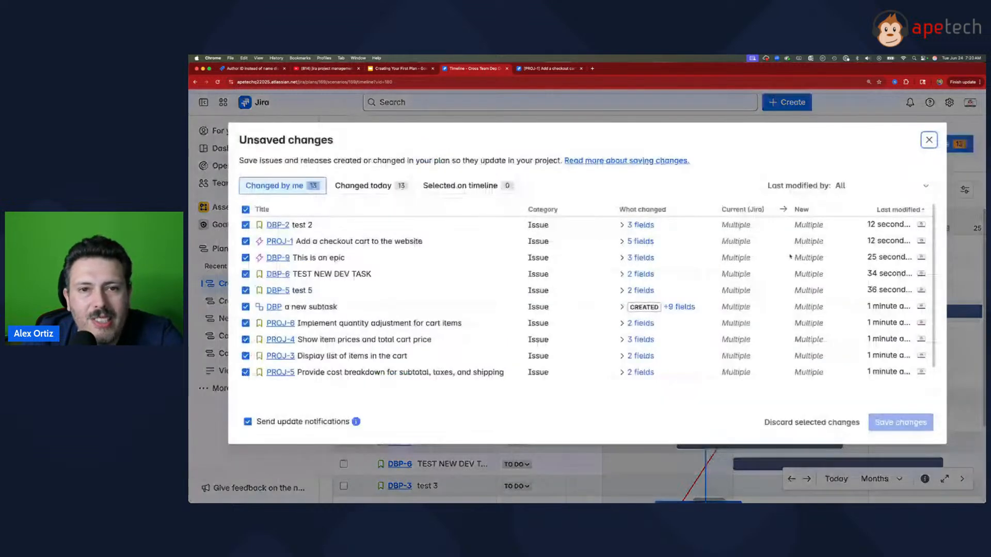
Step: Reload the PROJ-1 issue in its own browser tab and review which linked issues it blocks
{"action": "left_click", "coordinate": [549, 69]}
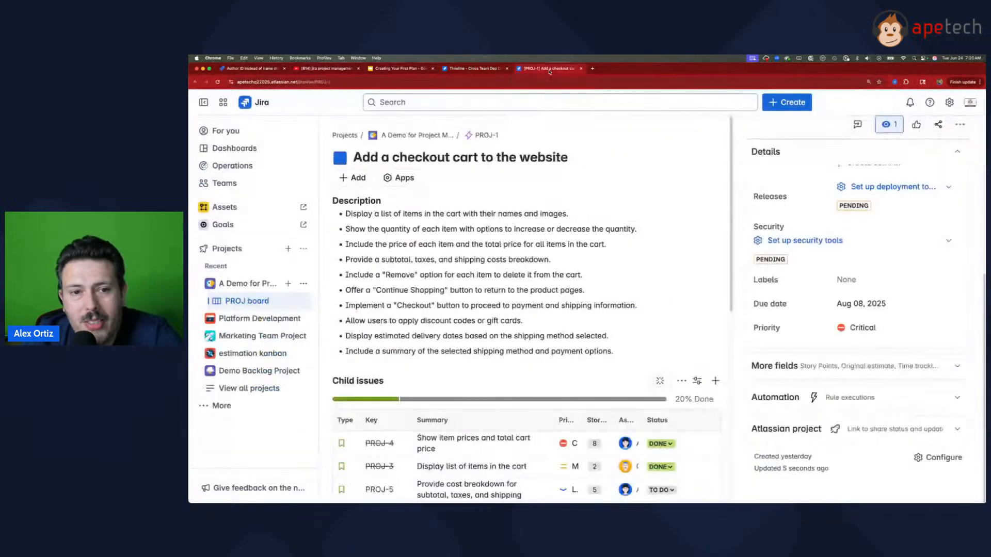
{"action": "left_click", "coordinate": [481, 71]}
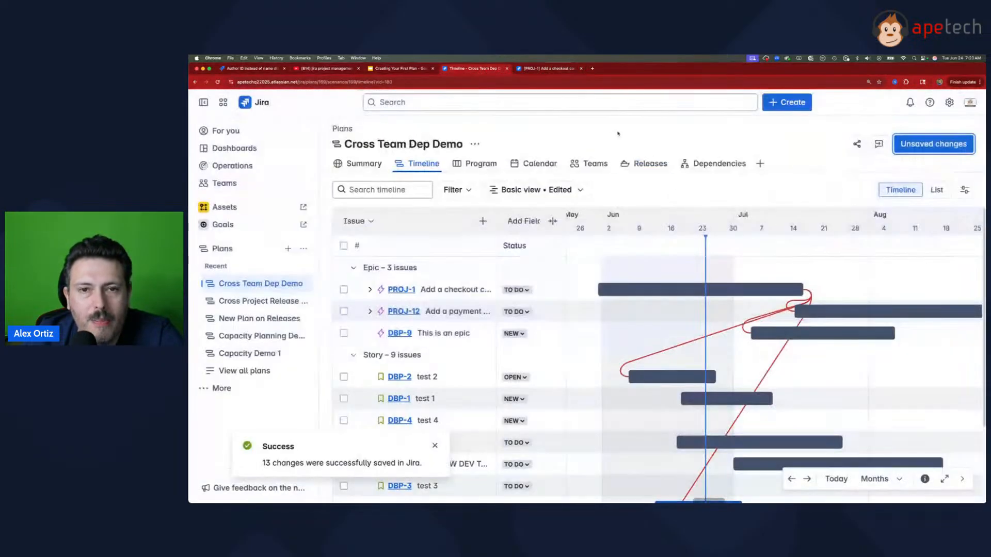
{"action": "left_click", "coordinate": [546, 68]}
{"action": "left_click", "coordinate": [218, 81]}
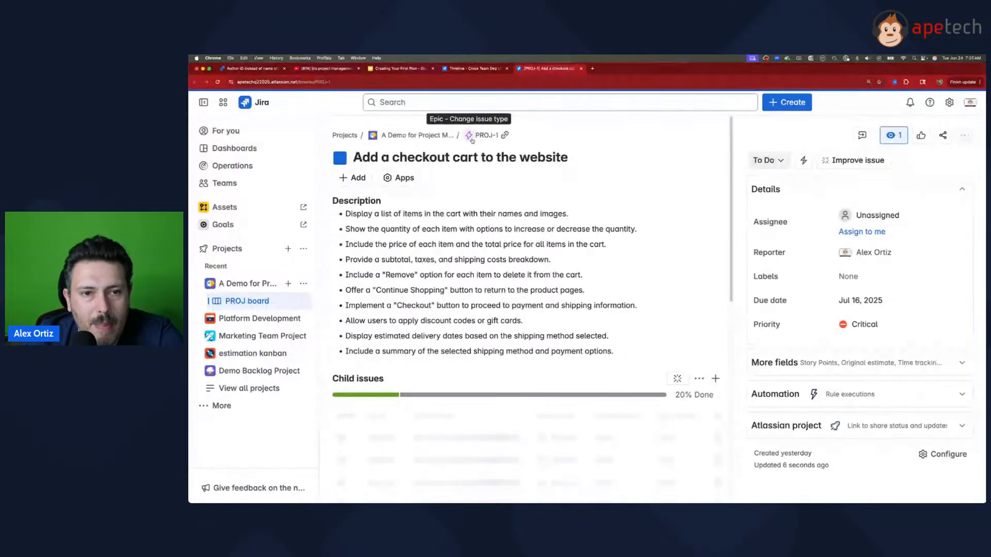
{"action": "scroll", "coordinate": [422, 337], "scroll_direction": "down", "scroll_amount": 5}
{"action": "scroll", "coordinate": [422, 336], "scroll_direction": "down", "scroll_amount": 4}
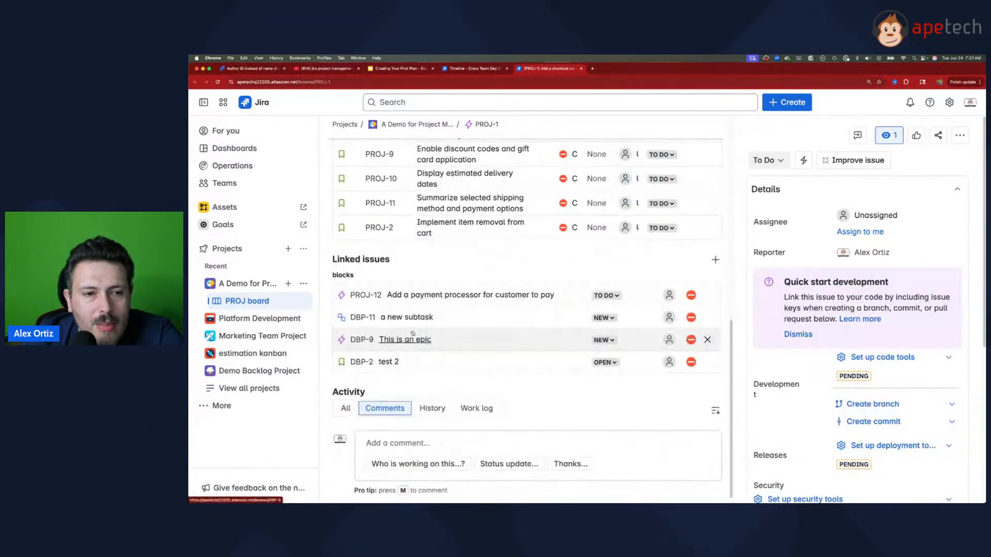
{"action": "scroll", "coordinate": [361, 258], "scroll_direction": "up", "scroll_amount": 6}
{"action": "scroll", "coordinate": [377, 248], "scroll_direction": "down", "scroll_amount": 6}
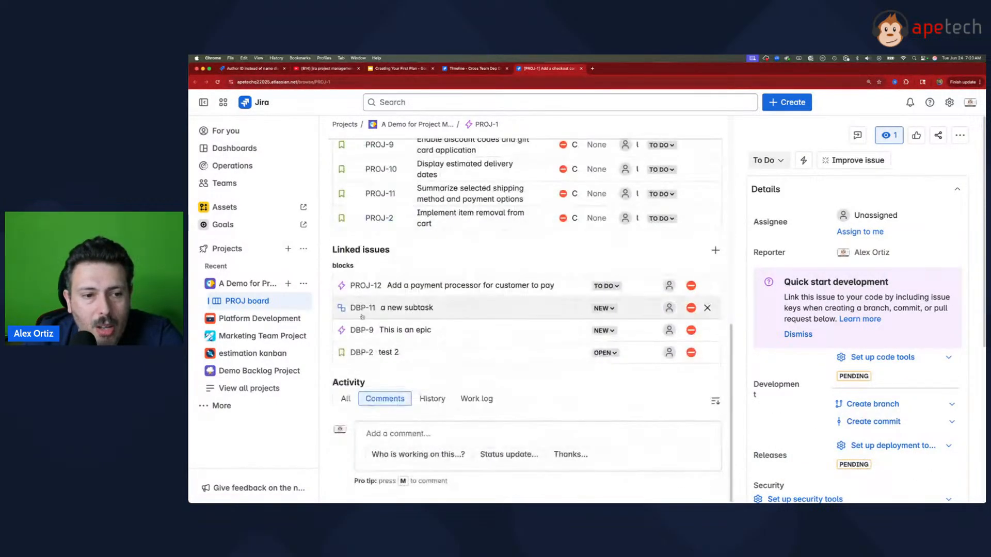
Step: Start adding a linked issue on PROJ-1 and examine the list of available link types beside its existing blocks links
{"action": "left_click_drag", "start_coordinate": [333, 250], "coordinate": [390, 251]}
{"action": "left_click_drag", "start_coordinate": [333, 265], "coordinate": [354, 266]}
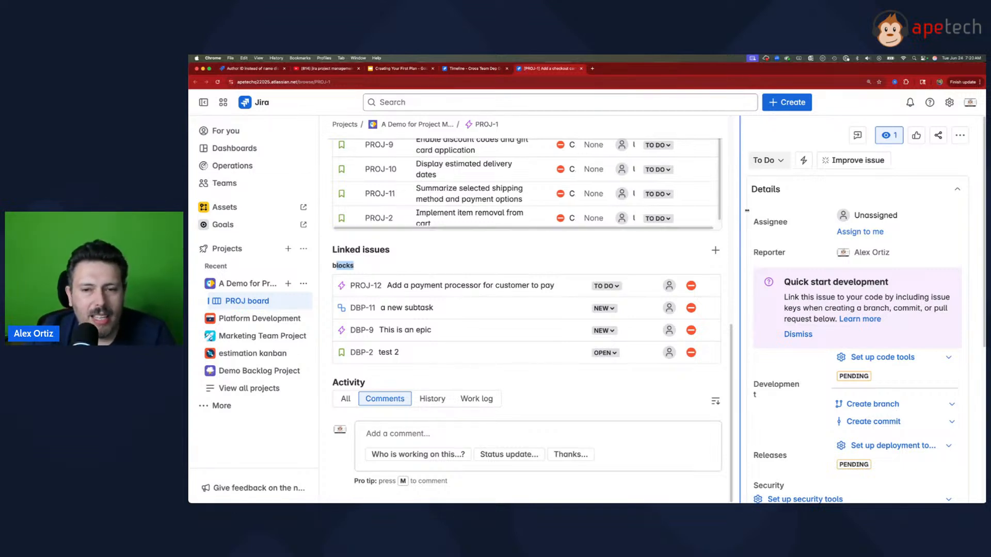
{"action": "left_click", "coordinate": [715, 251]}
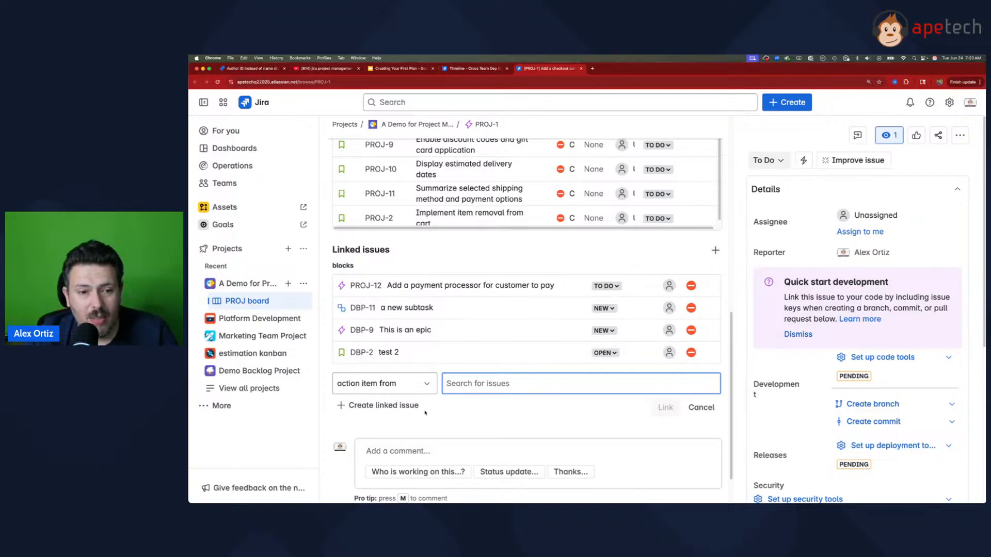
{"action": "left_click", "coordinate": [404, 393]}
{"action": "scroll", "coordinate": [375, 446], "scroll_direction": "down", "scroll_amount": 5}
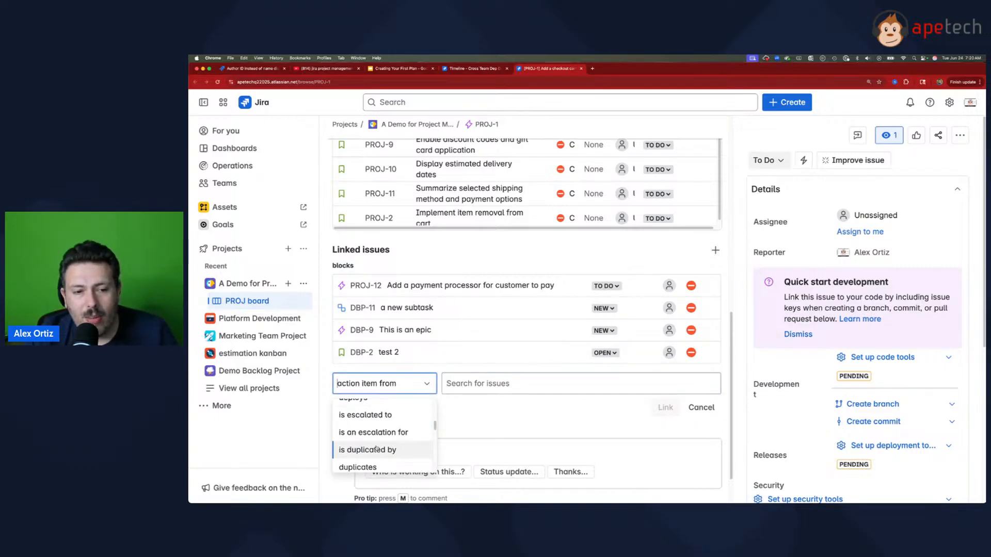
{"action": "scroll", "coordinate": [375, 447], "scroll_direction": "down", "scroll_amount": 3}
{"action": "scroll", "coordinate": [378, 447], "scroll_direction": "down", "scroll_amount": 3}
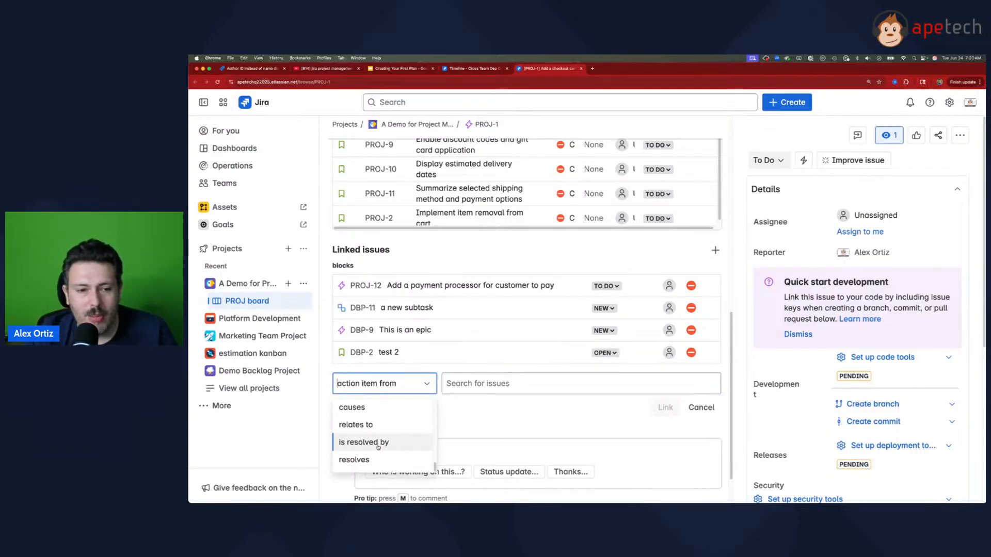
{"action": "scroll", "coordinate": [380, 431], "scroll_direction": "up", "scroll_amount": 3}
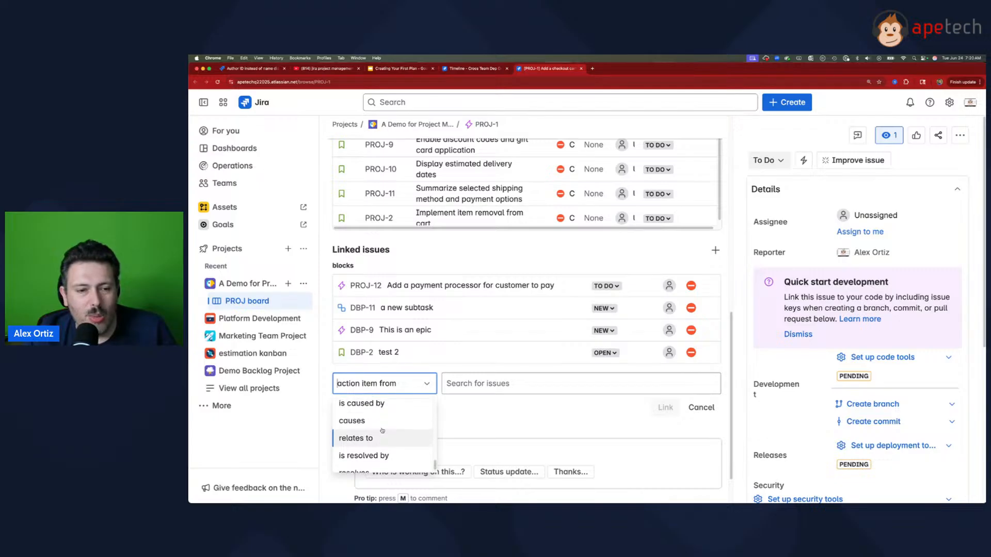
{"action": "scroll", "coordinate": [382, 431], "scroll_direction": "up", "scroll_amount": 5}
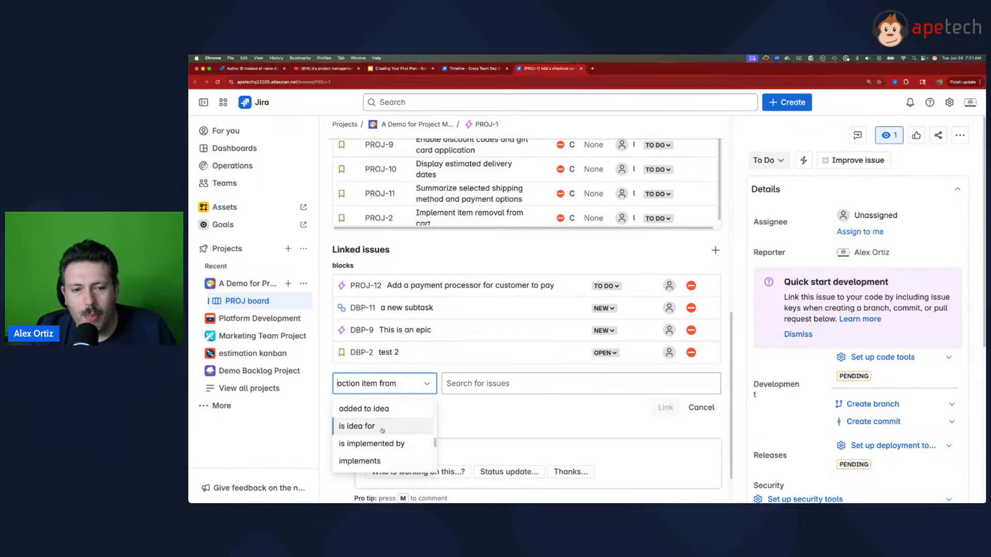
Step: Compare the dependencies on the Cross Team Dep Demo timeline with PROJ-1's linked issues, and check the first link types offered for a new link
{"action": "left_click", "coordinate": [472, 68]}
{"action": "mouse_move", "coordinate": [680, 372]}
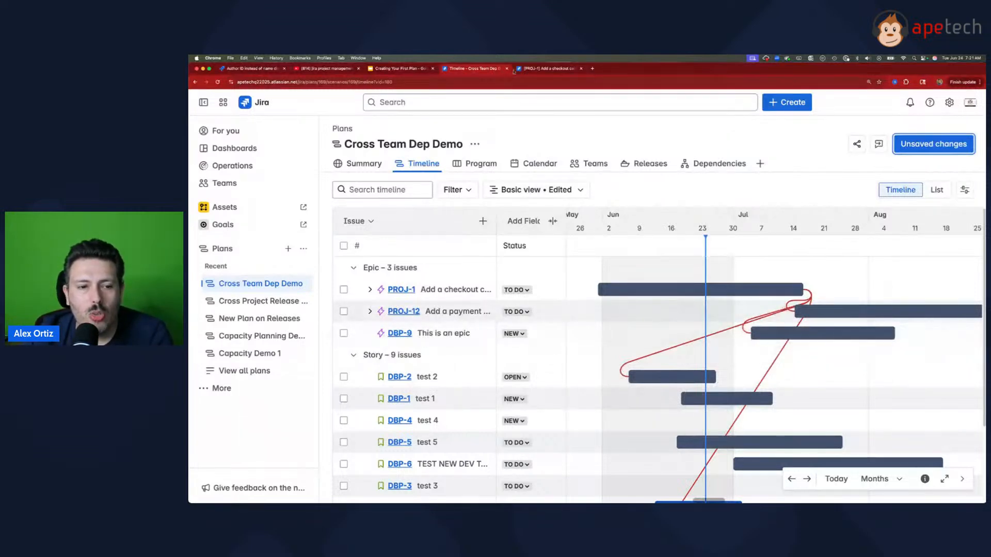
{"action": "left_click", "coordinate": [543, 70]}
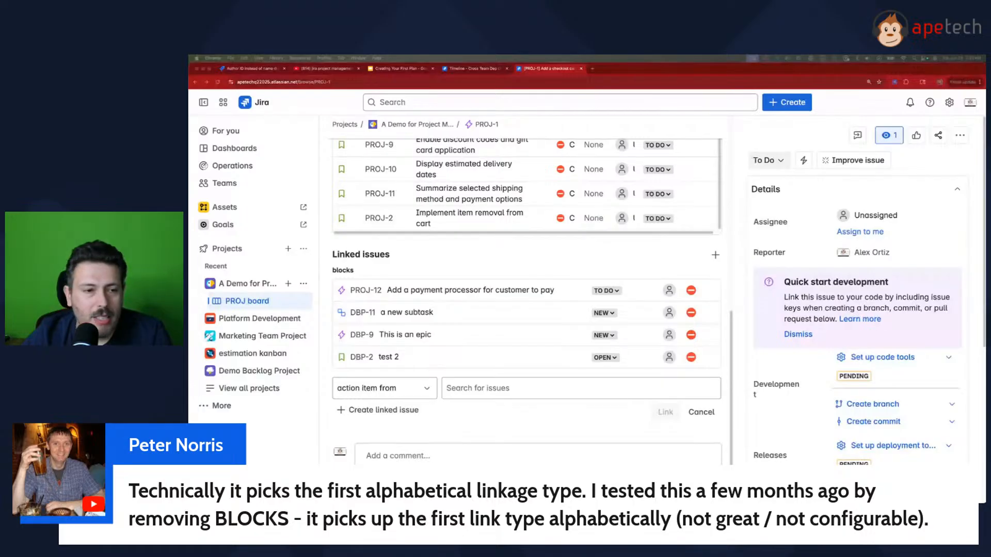
{"action": "scroll", "coordinate": [494, 306], "scroll_direction": "up", "scroll_amount": 1}
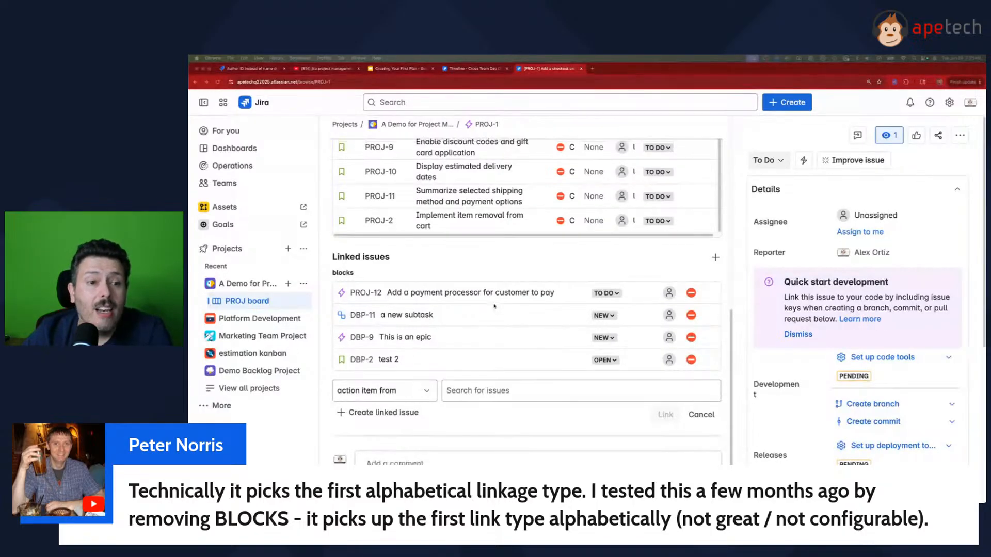
{"action": "scroll", "coordinate": [494, 306], "scroll_direction": "up", "scroll_amount": 3}
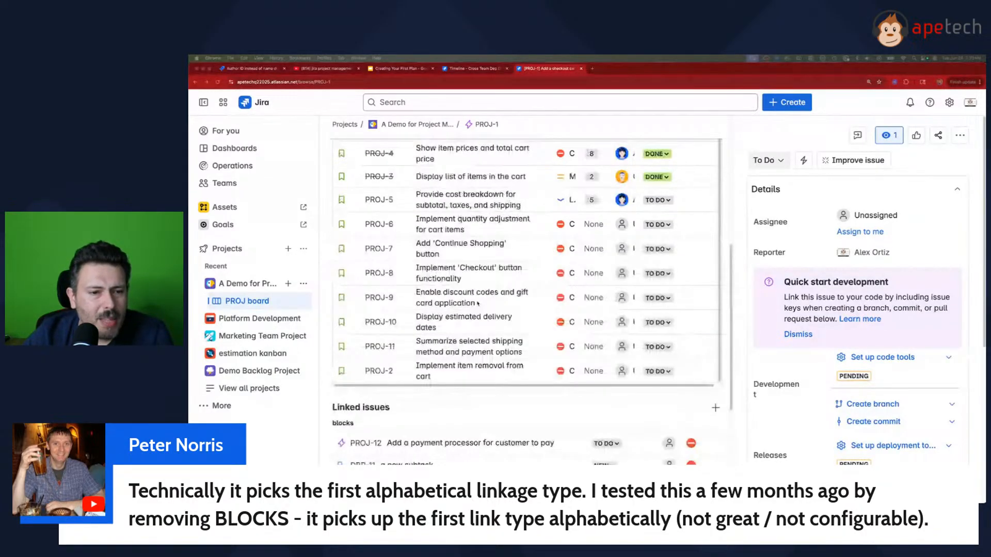
{"action": "scroll", "coordinate": [478, 303], "scroll_direction": "down", "scroll_amount": 4}
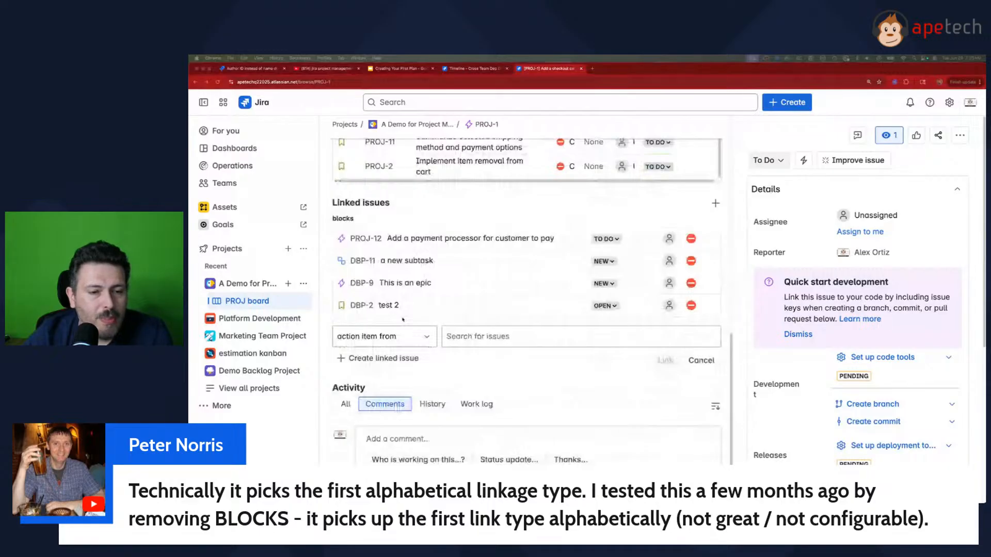
{"action": "left_click", "coordinate": [382, 336]}
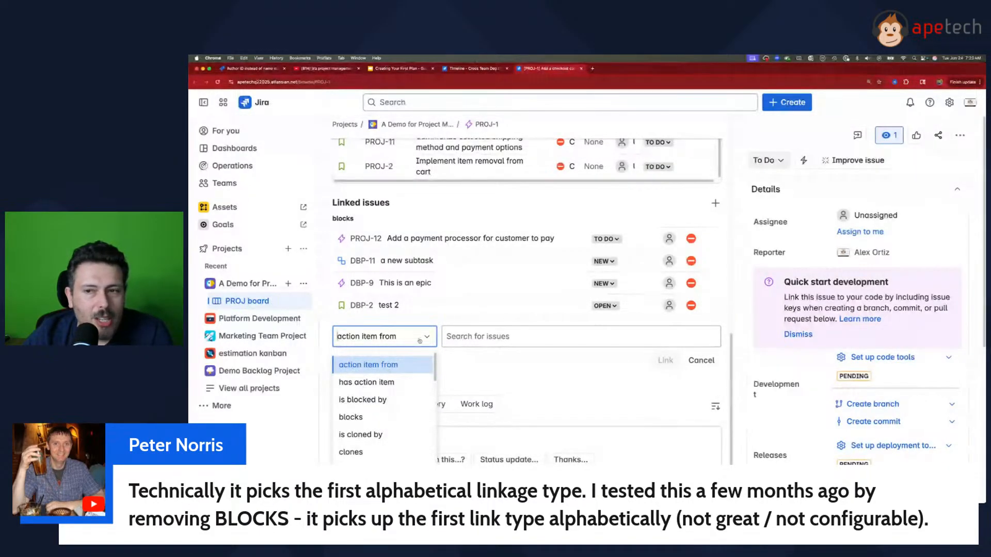
Step: Open the issue linking settings in Jira's issue administration and compare the Action item and Blocks link types
{"action": "left_click", "coordinate": [949, 102]}
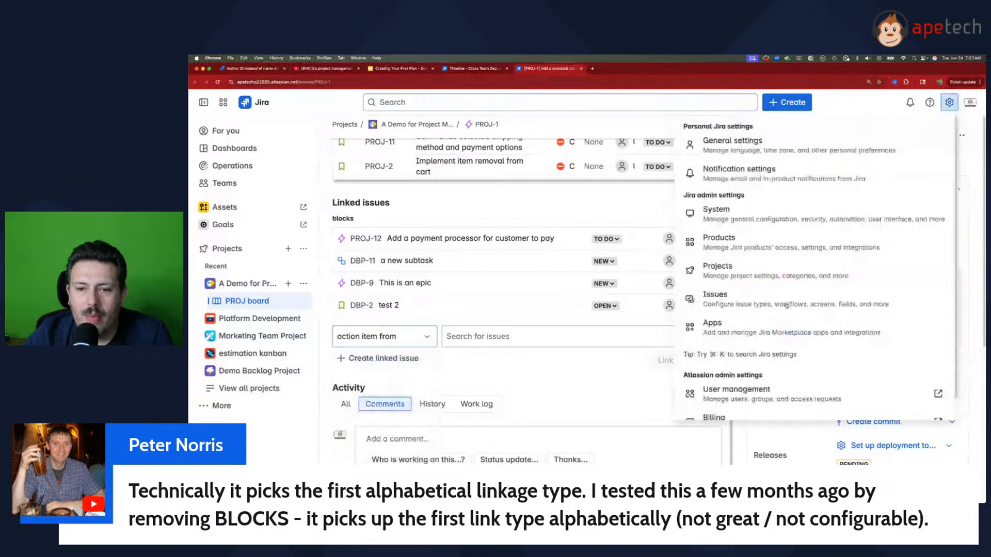
{"action": "left_click", "coordinate": [786, 305]}
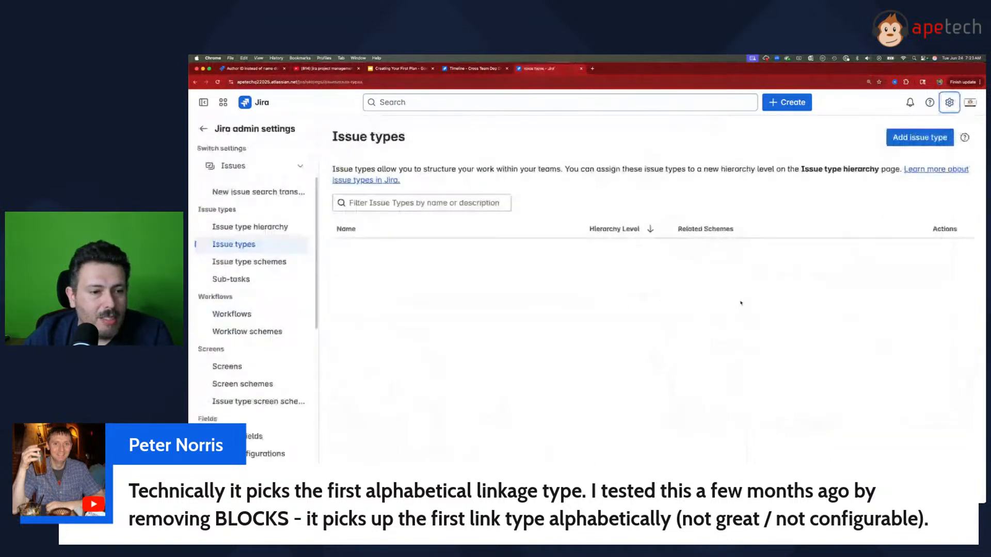
{"action": "scroll", "coordinate": [232, 390], "scroll_direction": "down", "scroll_amount": 5}
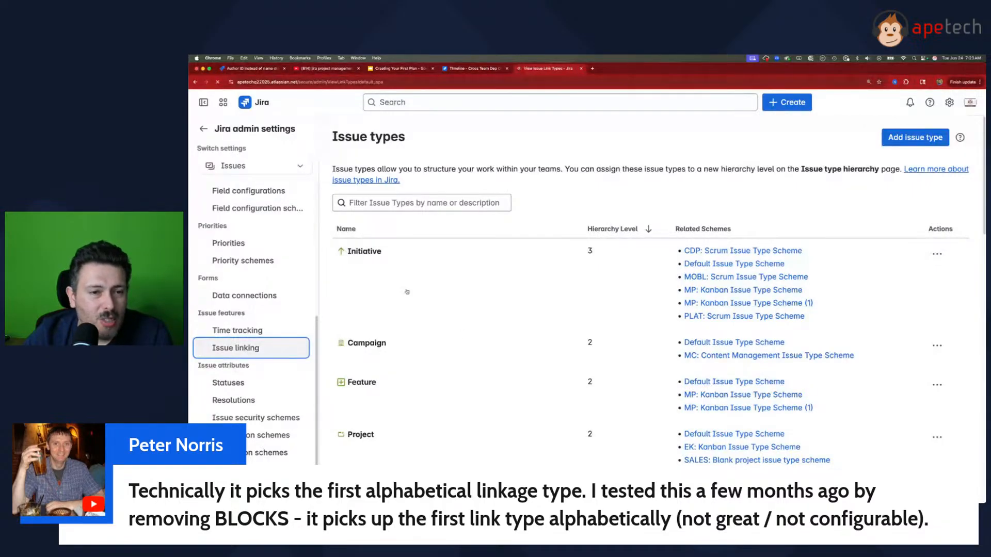
{"action": "left_click_drag", "start_coordinate": [340, 346], "coordinate": [384, 347]}
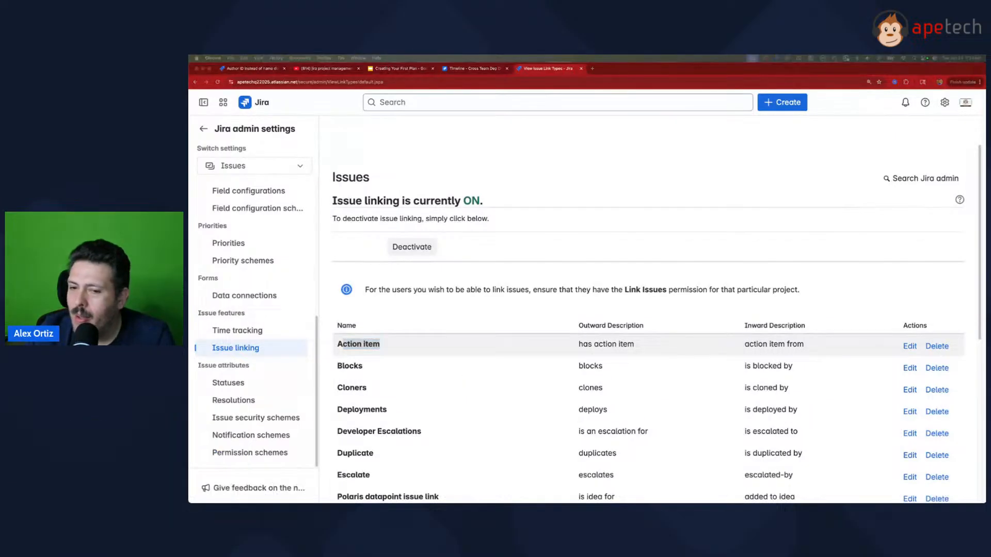
{"action": "left_click_drag", "start_coordinate": [364, 366], "coordinate": [334, 365]}
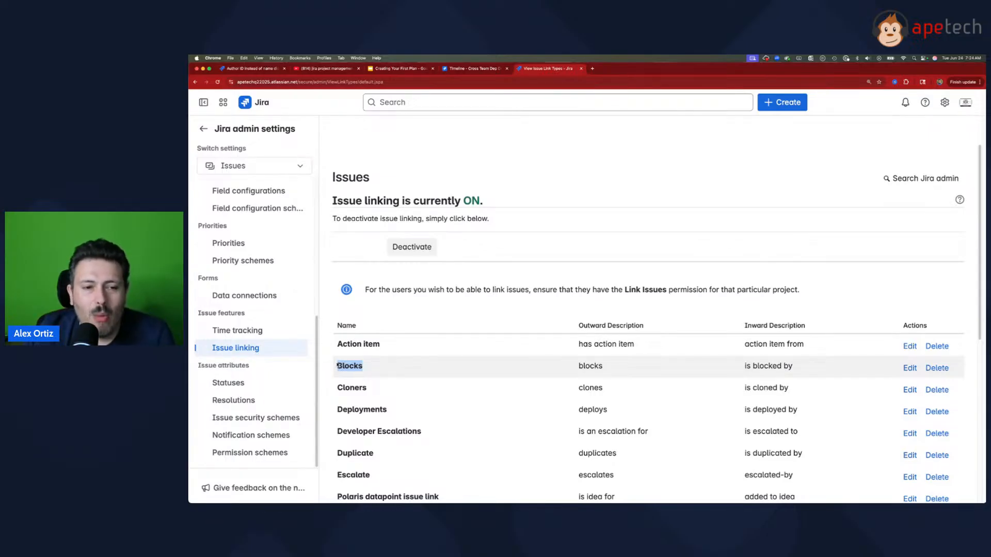
{"action": "left_click", "coordinate": [336, 366]}
{"action": "left_click_drag", "start_coordinate": [336, 366], "coordinate": [343, 345]}
{"action": "left_click", "coordinate": [363, 364]}
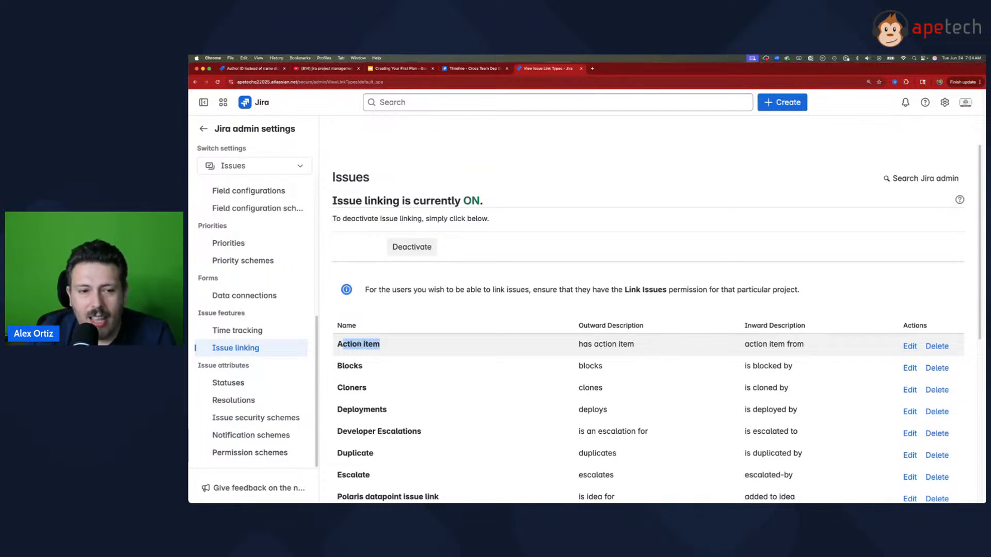
{"action": "left_click", "coordinate": [359, 344]}
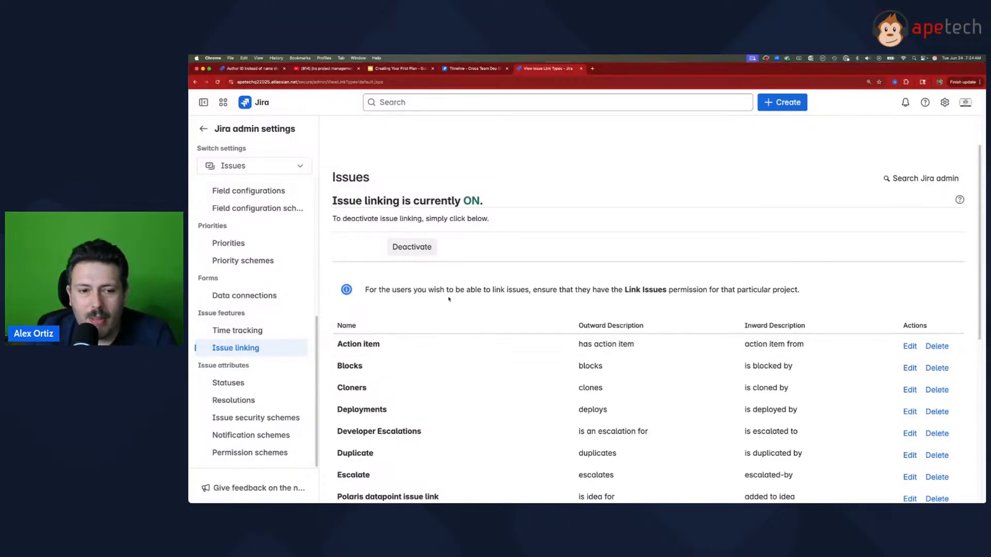
Step: Return from the admin settings to PROJ-1 and start a new linked issue with the link type "blocks"
{"action": "left_click", "coordinate": [483, 75]}
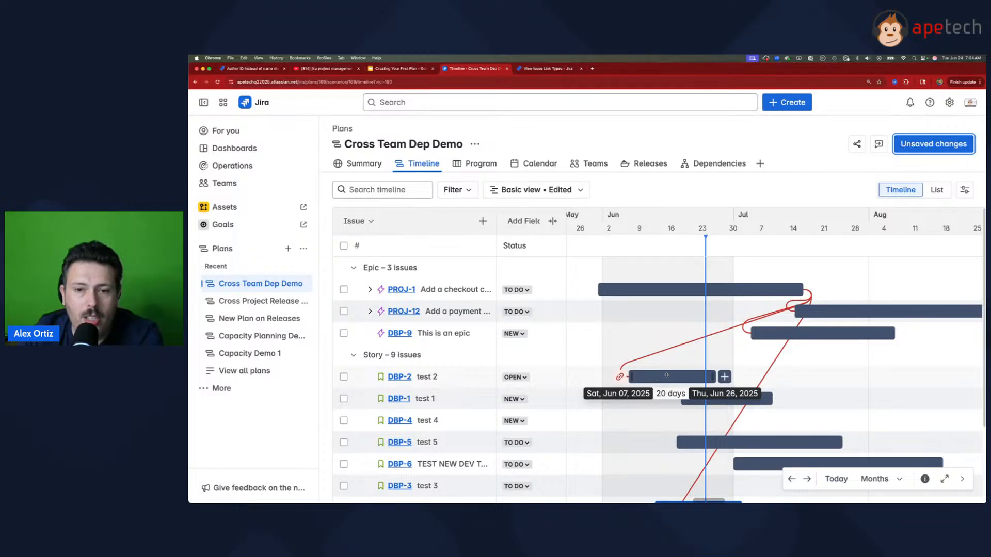
{"action": "left_click", "coordinate": [562, 70]}
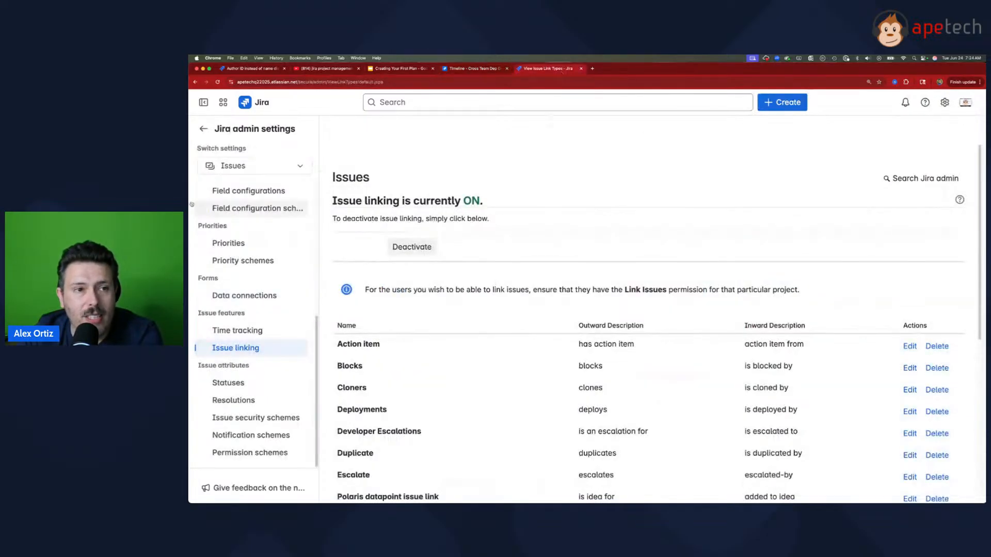
{"action": "left_click", "coordinate": [202, 130]}
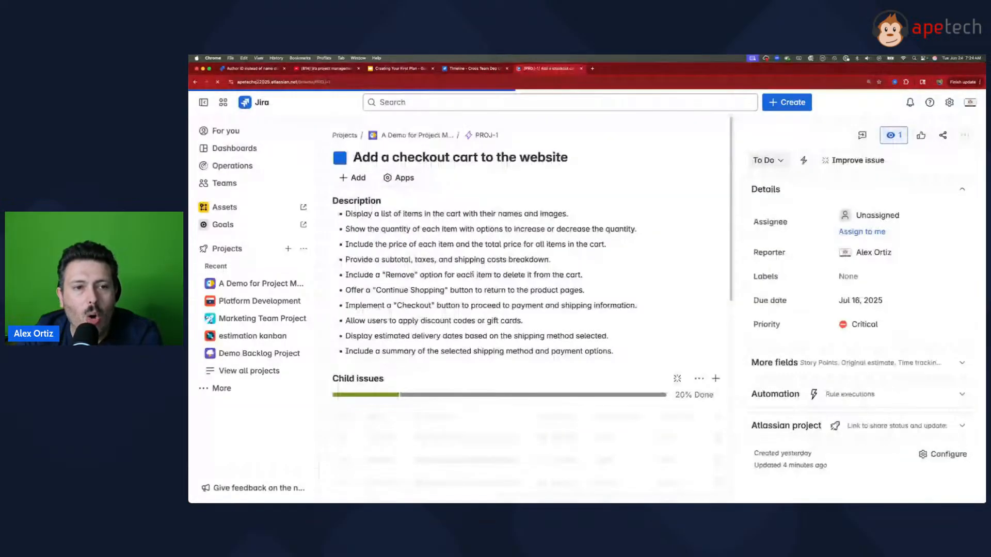
{"action": "left_click", "coordinate": [352, 178]}
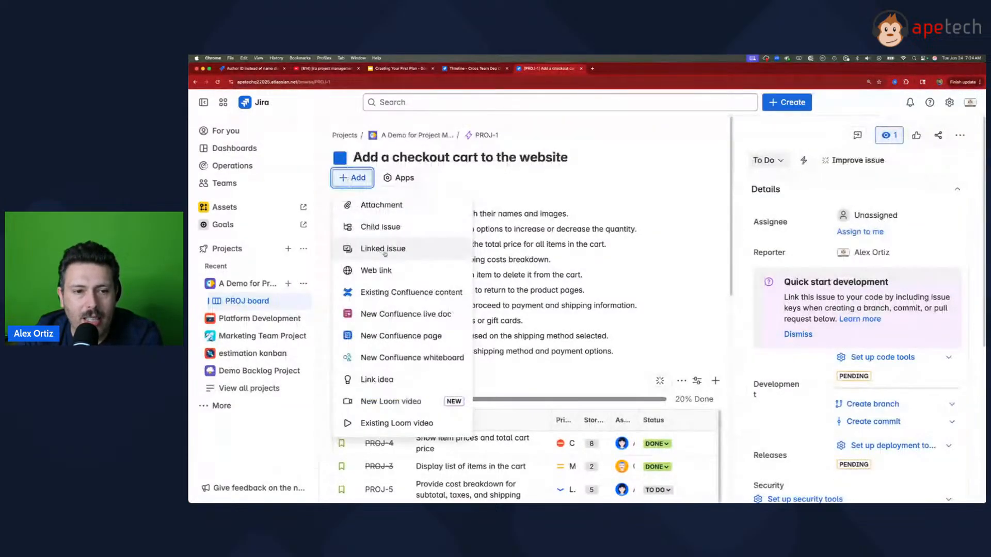
{"action": "left_click", "coordinate": [383, 249]}
{"action": "left_click", "coordinate": [388, 334]}
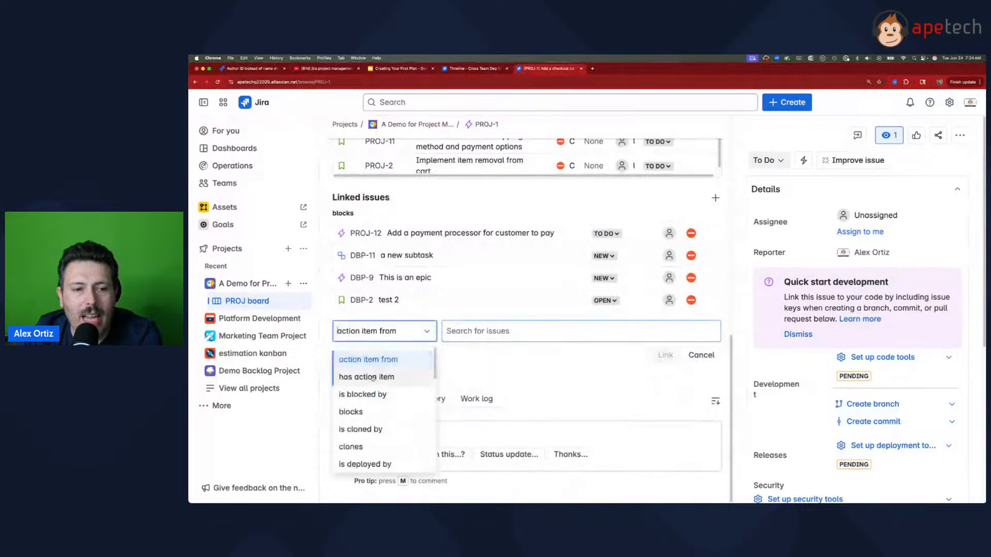
{"action": "left_click", "coordinate": [373, 412]}
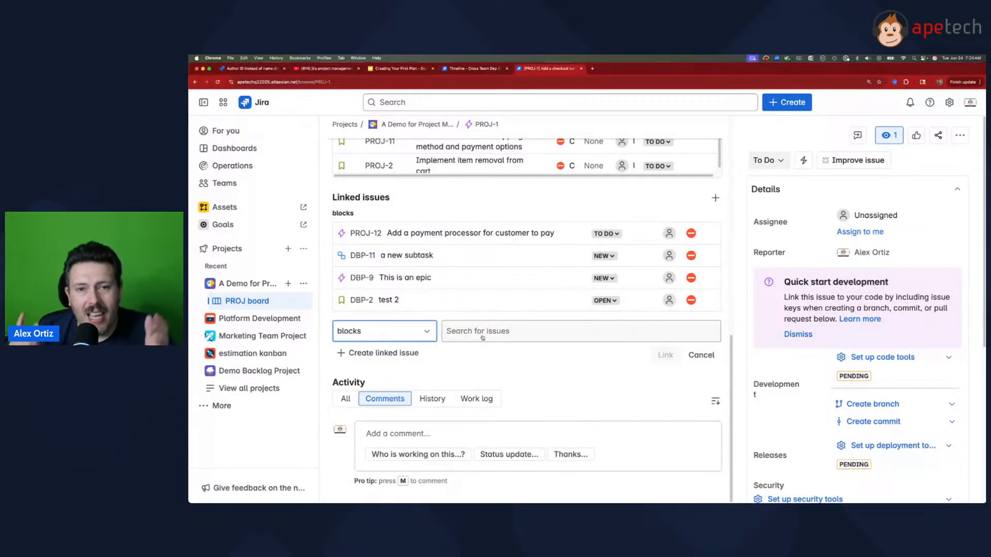
Step: Set the Cross Team Dep Demo timeline's dependency style to Badges and show the number of dependencies
{"action": "left_click", "coordinate": [482, 69]}
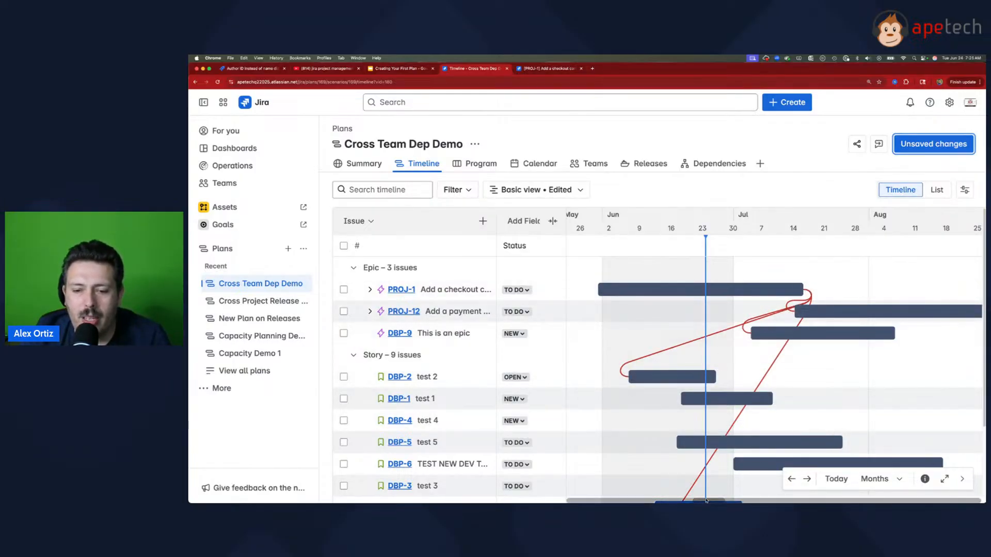
{"action": "left_click_drag", "start_coordinate": [706, 501], "coordinate": [708, 501]}
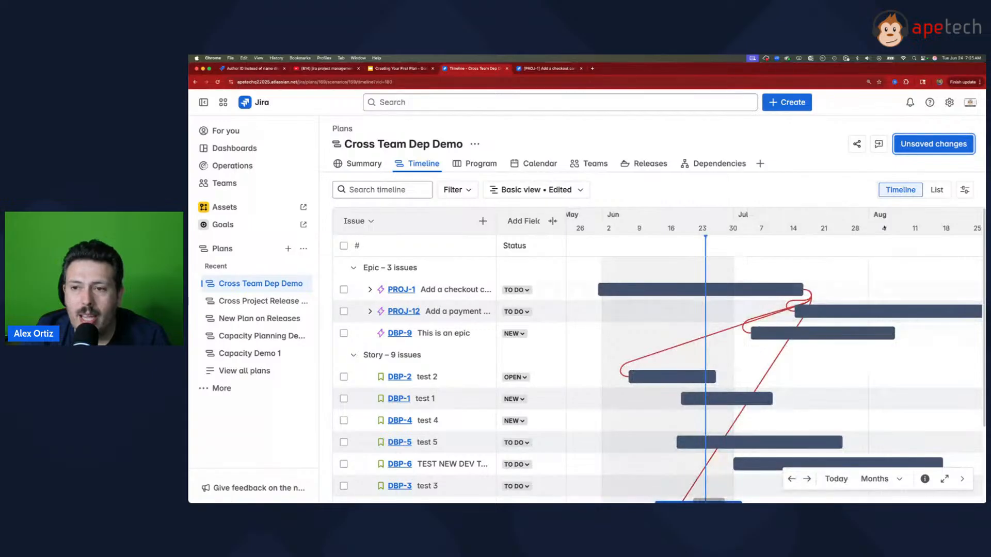
{"action": "left_click", "coordinate": [964, 191]}
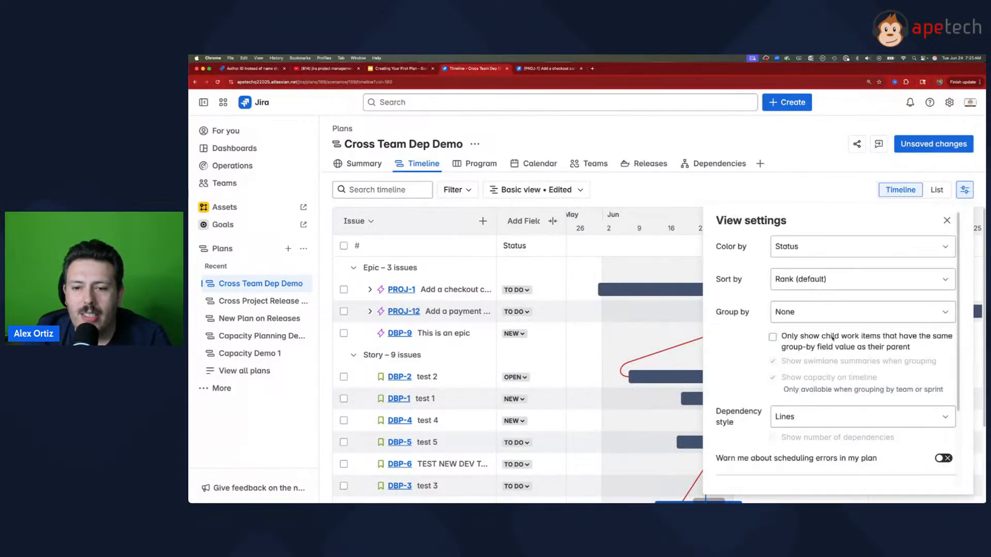
{"action": "scroll", "coordinate": [832, 338], "scroll_direction": "down", "scroll_amount": 2}
{"action": "left_click", "coordinate": [812, 388]}
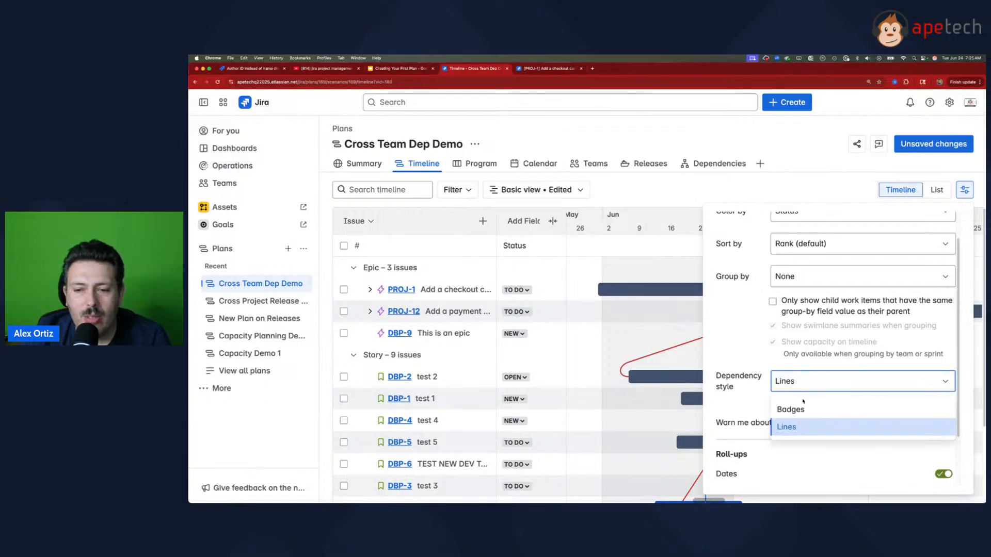
{"action": "left_click", "coordinate": [794, 410]}
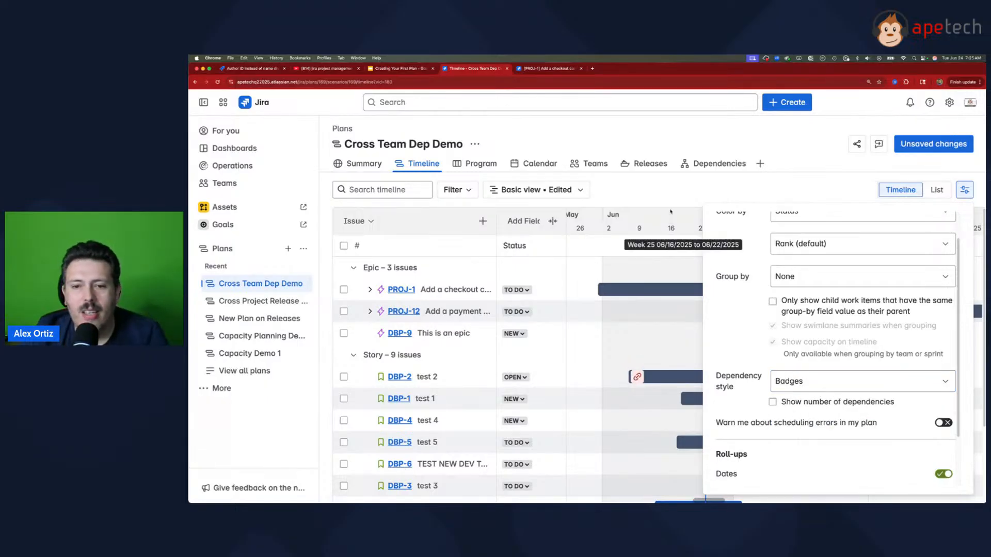
{"action": "left_click", "coordinate": [773, 402]}
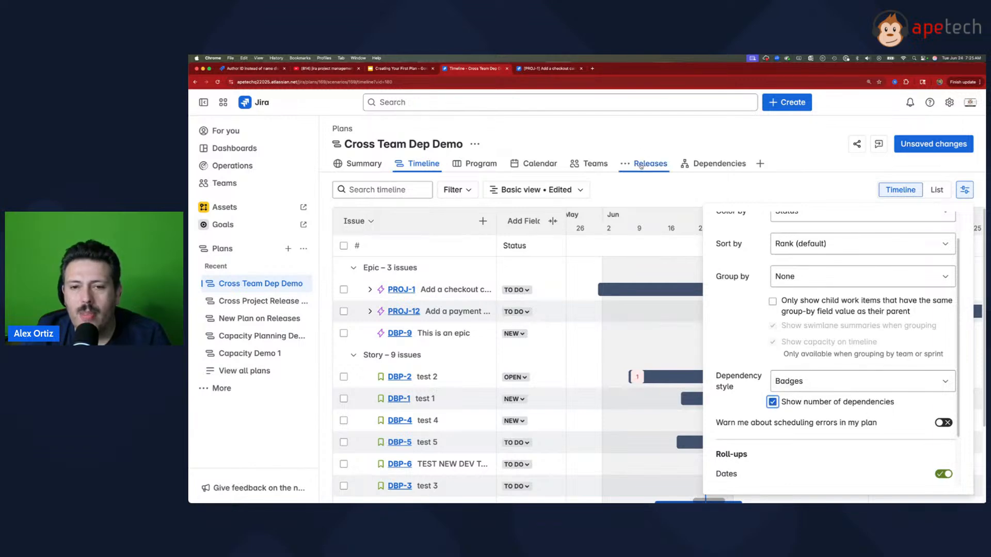
{"action": "left_click", "coordinate": [664, 198]}
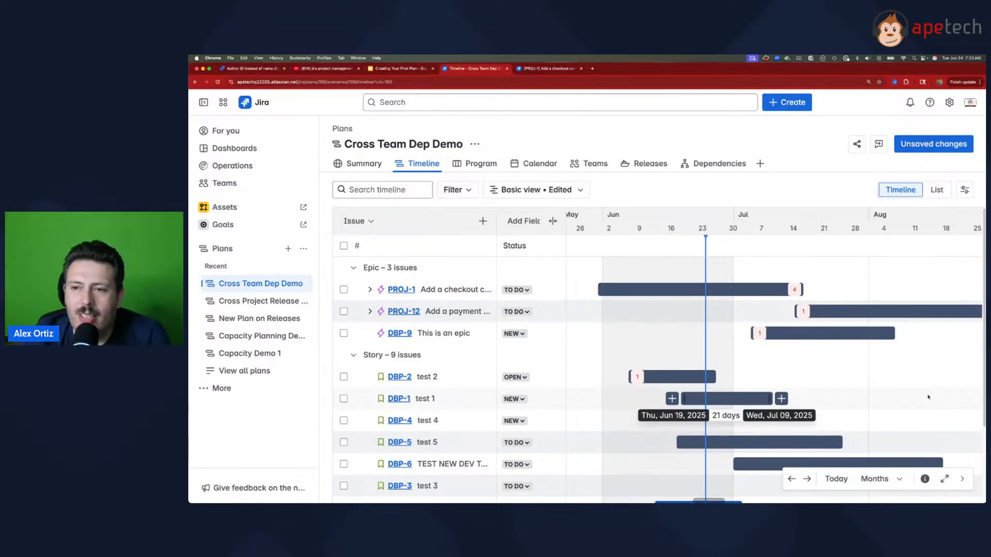
Step: Set the timeline's dependency style back to Lines and look over the dependency lines across the plan
{"action": "left_click", "coordinate": [964, 189]}
{"action": "left_click", "coordinate": [861, 417]}
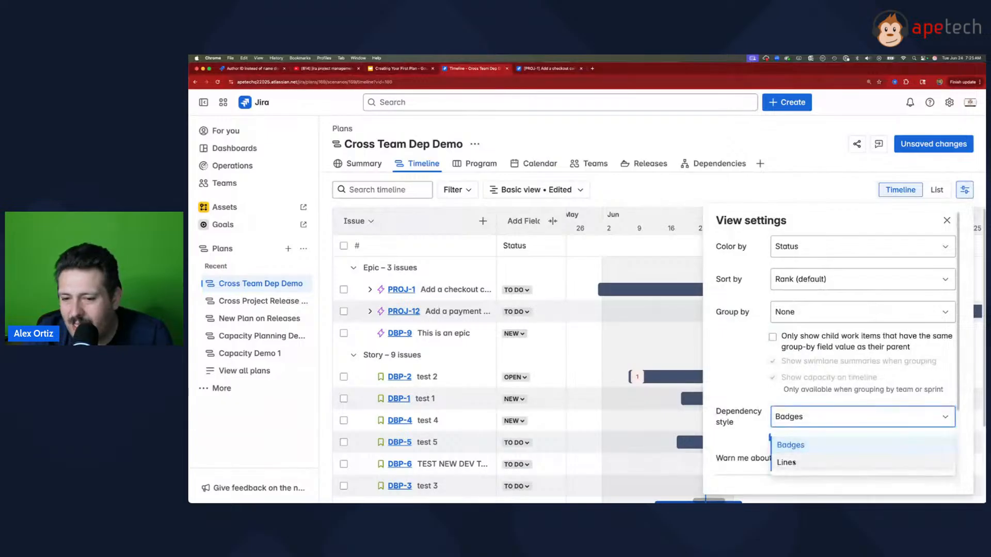
{"action": "left_click", "coordinate": [785, 462]}
{"action": "key", "text": "Escape"}
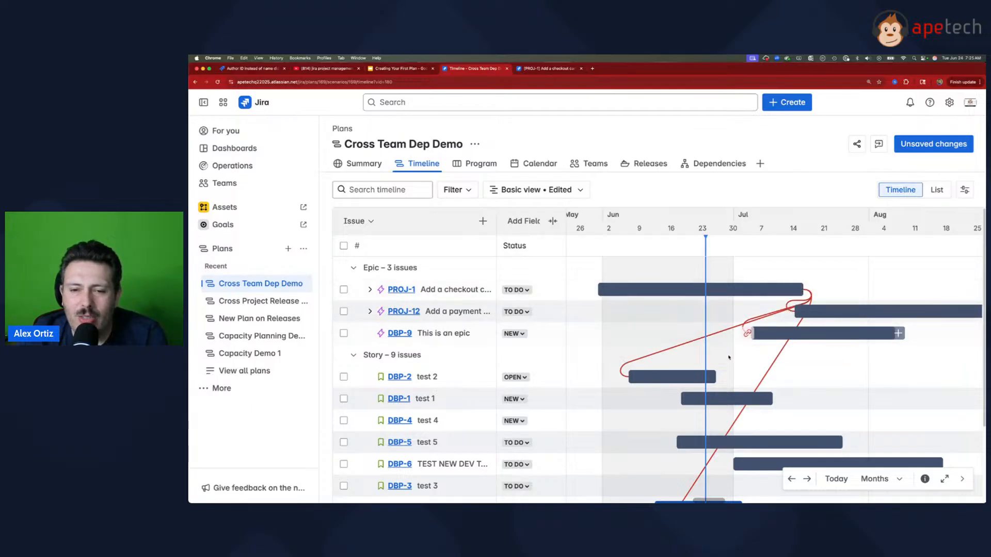
{"action": "scroll", "coordinate": [766, 366], "scroll_direction": "down", "scroll_amount": 2}
{"action": "scroll", "coordinate": [765, 365], "scroll_direction": "up", "scroll_amount": 2}
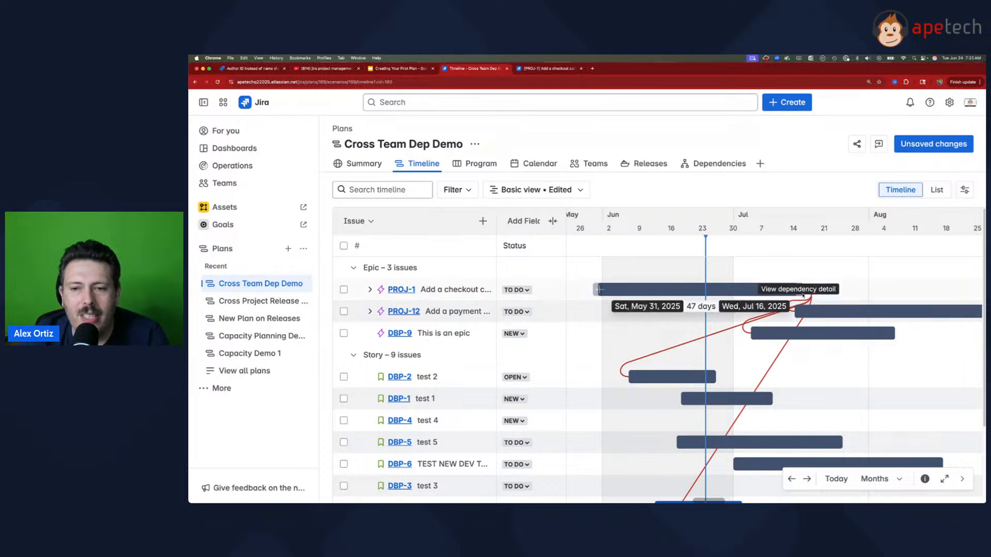
Step: View the dependency between PROJ-1 and DBP-9, and reschedule DBP-2 on the timeline to Jul 19 – Aug 07, 2025
{"action": "left_click", "coordinate": [808, 299]}
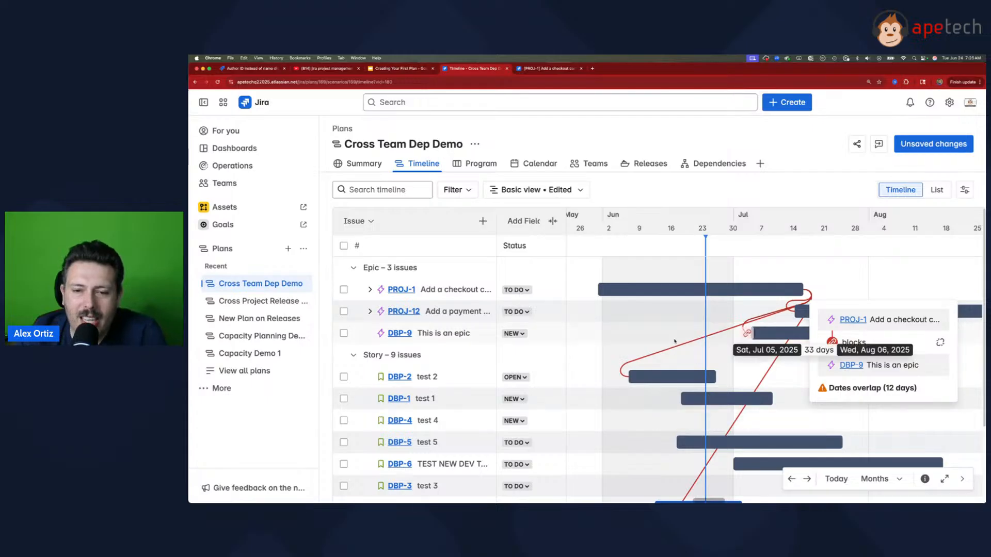
{"action": "mouse_move", "coordinate": [662, 377]}
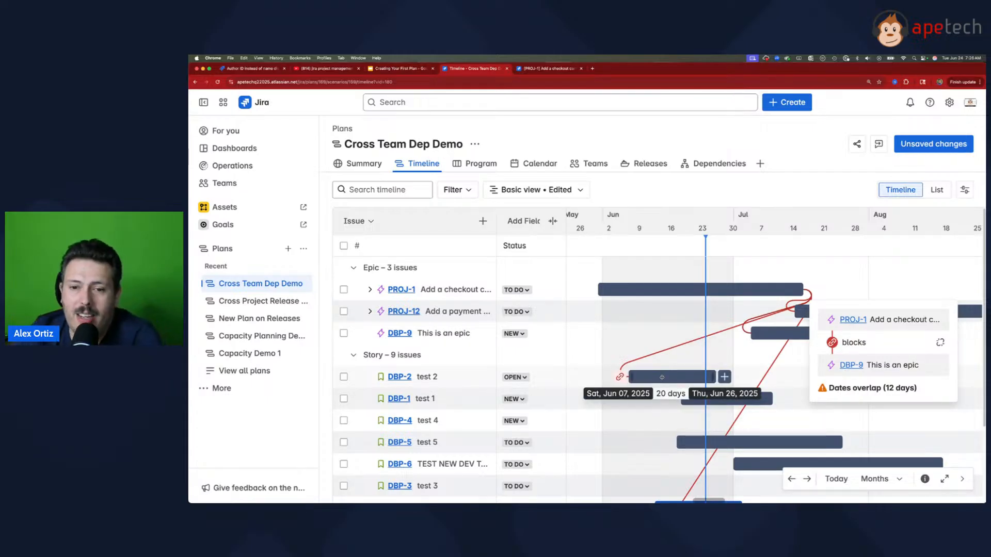
{"action": "left_click_drag", "start_coordinate": [657, 378], "coordinate": [854, 379]}
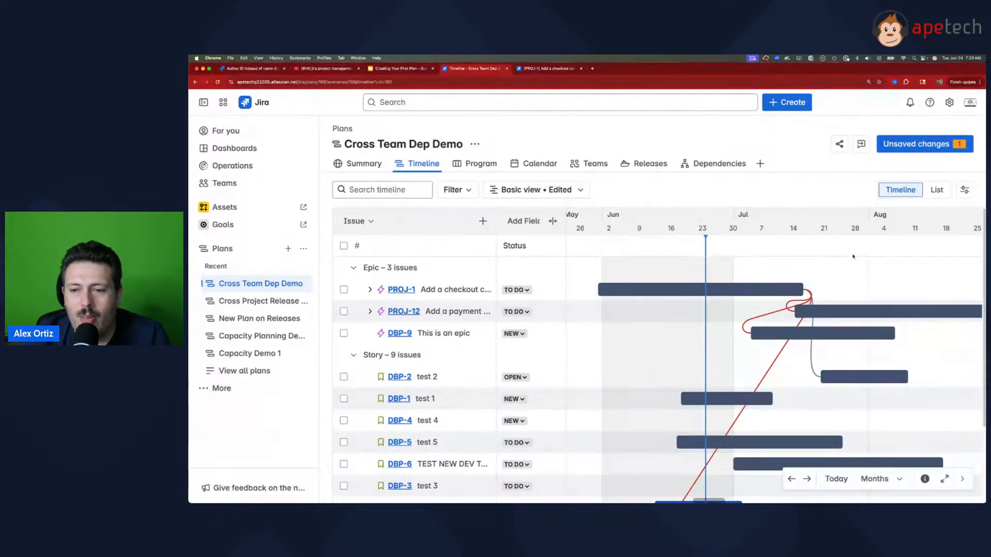
{"action": "mouse_move", "coordinate": [847, 376]}
{"action": "left_click_drag", "start_coordinate": [846, 376], "coordinate": [838, 376]}
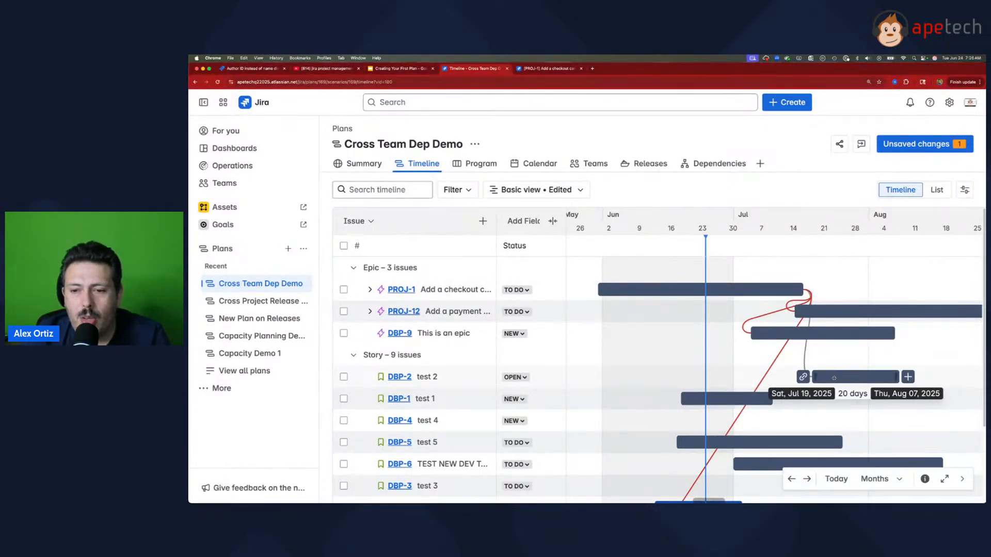
Step: Move the DBP-9 epic on the timeline to start in early August, after PROJ-1 ends, and look over the dependency lines
{"action": "mouse_move", "coordinate": [806, 283]}
{"action": "mouse_move", "coordinate": [786, 333]}
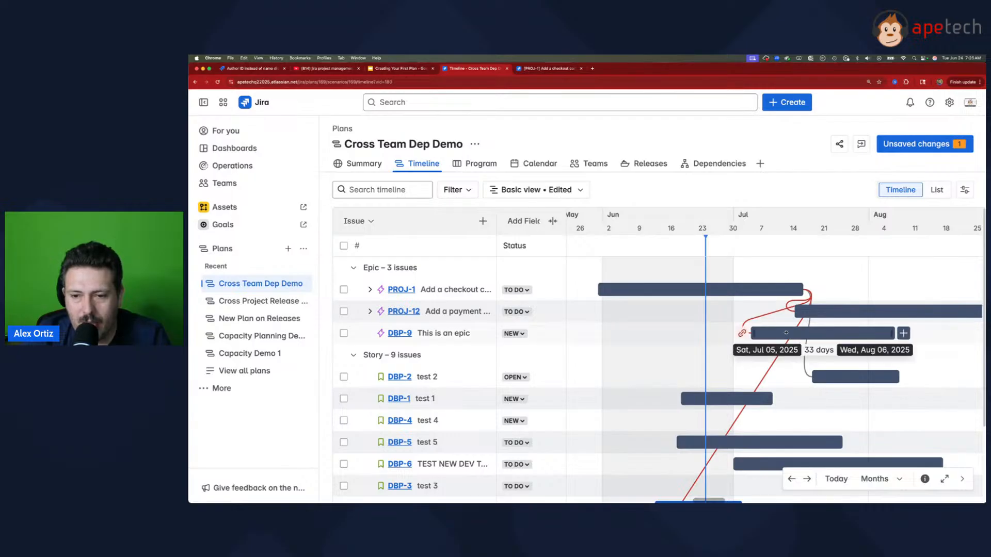
{"action": "left_click_drag", "start_coordinate": [787, 333], "coordinate": [864, 335]}
{"action": "mouse_move", "coordinate": [832, 380]}
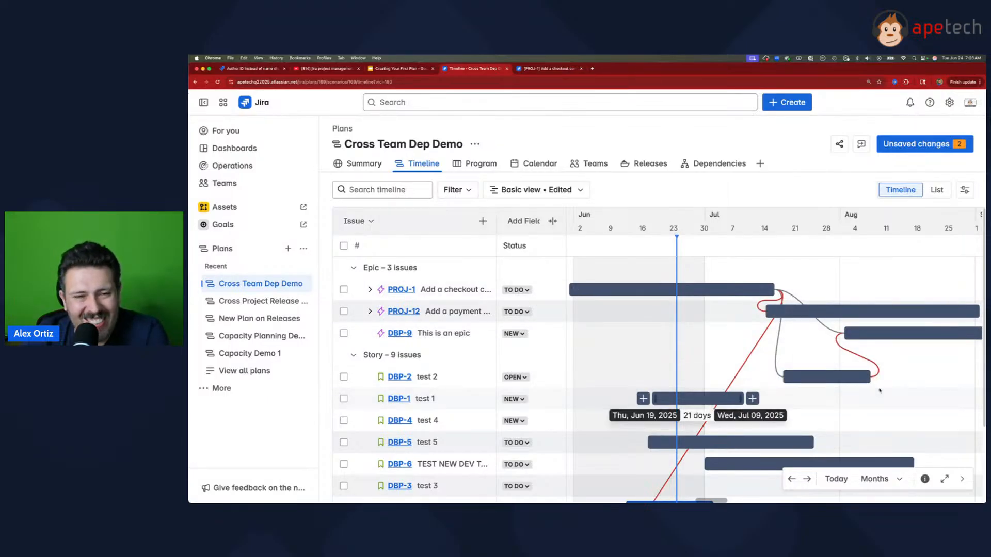
{"action": "mouse_move", "coordinate": [884, 388]}
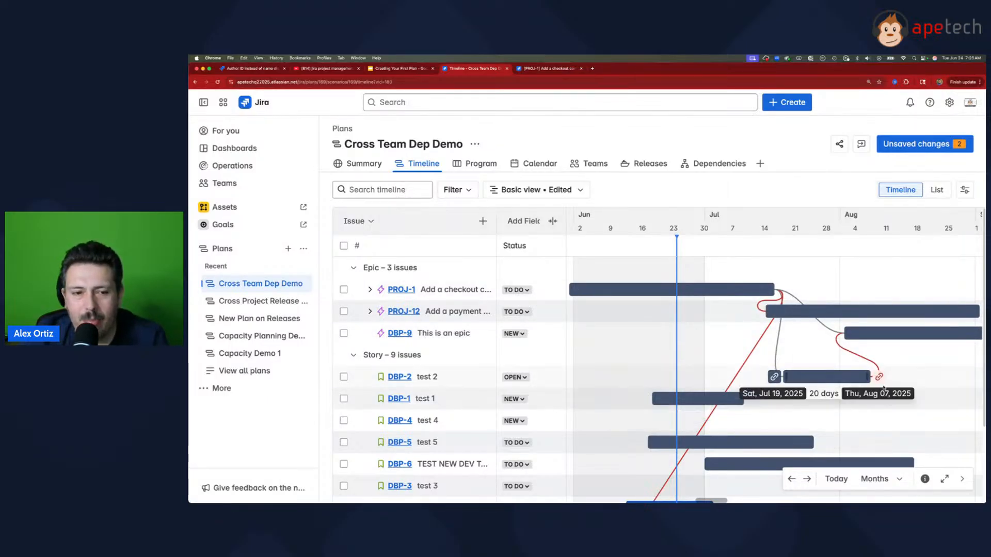
{"action": "mouse_move", "coordinate": [774, 285]}
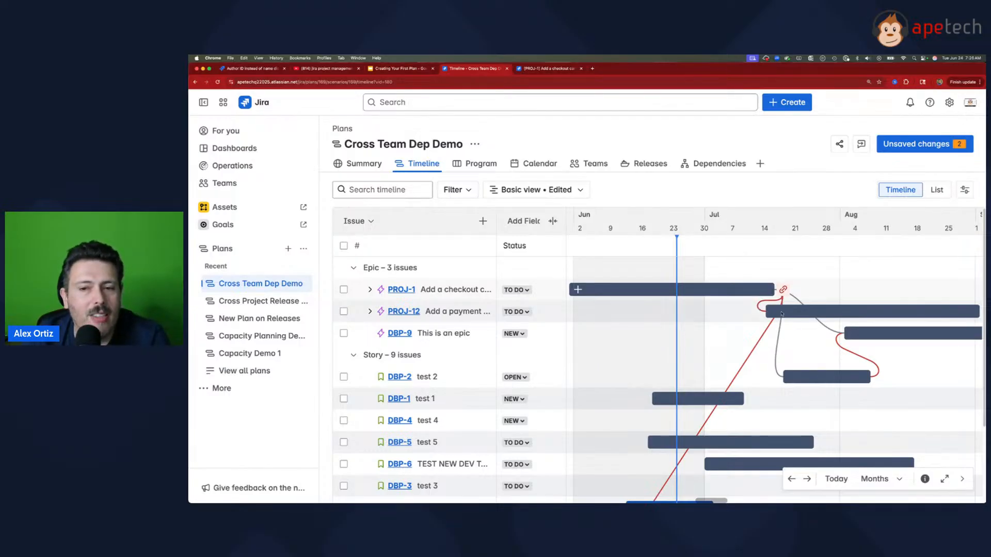
{"action": "mouse_move", "coordinate": [780, 345]}
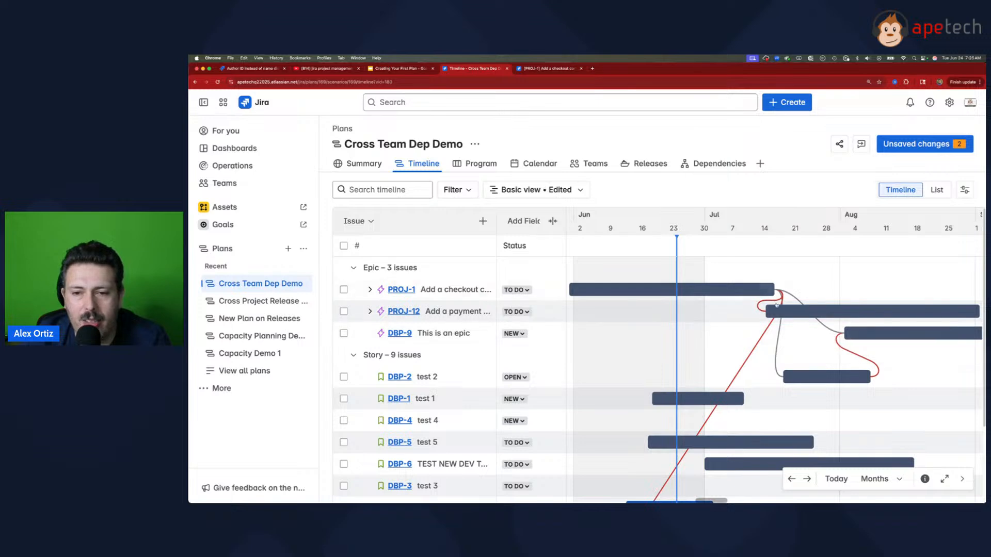
Step: Shift PROJ-12 to start right after PROJ-1 ends, and reschedule DBP-9 to Aug 09 – Sep 10, 2025
{"action": "mouse_move", "coordinate": [788, 309]}
{"action": "left_click_drag", "start_coordinate": [788, 309], "coordinate": [789, 309]}
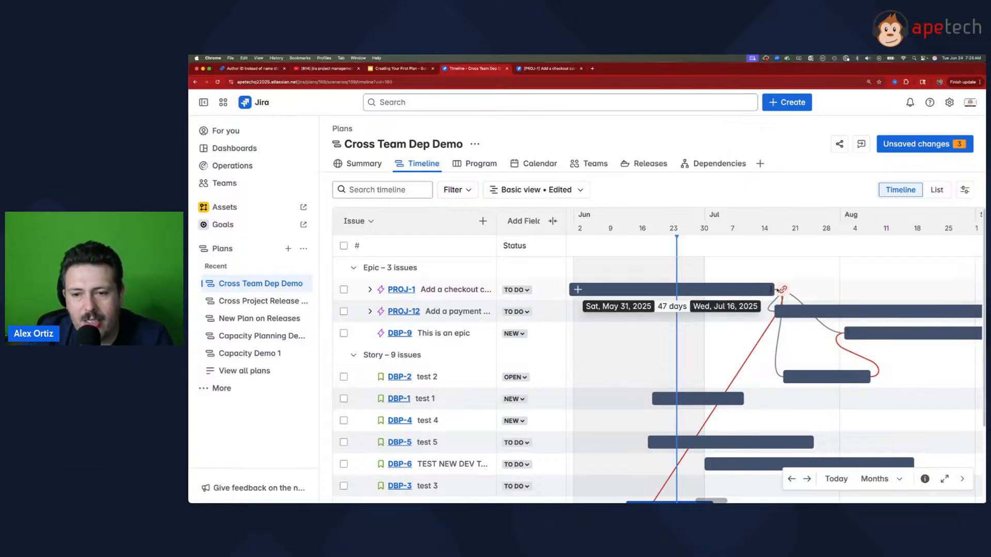
{"action": "left_click_drag", "start_coordinate": [868, 332], "coordinate": [899, 331]}
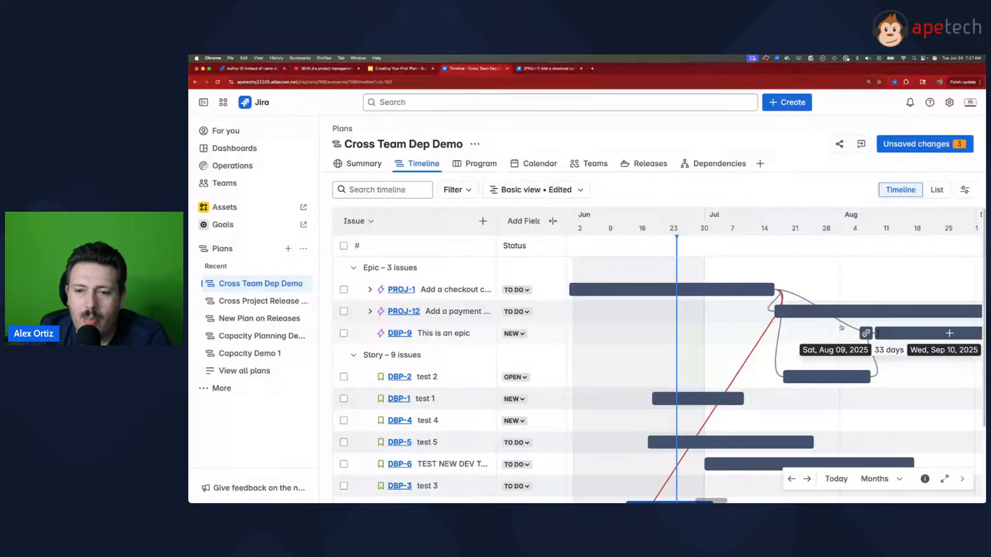
Step: Move DBP-2, PROJ-12 and DBP-9 earlier on the timeline, to start Jul 10, Jul 03 and Jul 27, 2025 respectively
{"action": "left_click_drag", "start_coordinate": [836, 377], "coordinate": [797, 375]}
{"action": "left_click_drag", "start_coordinate": [830, 313], "coordinate": [769, 316]}
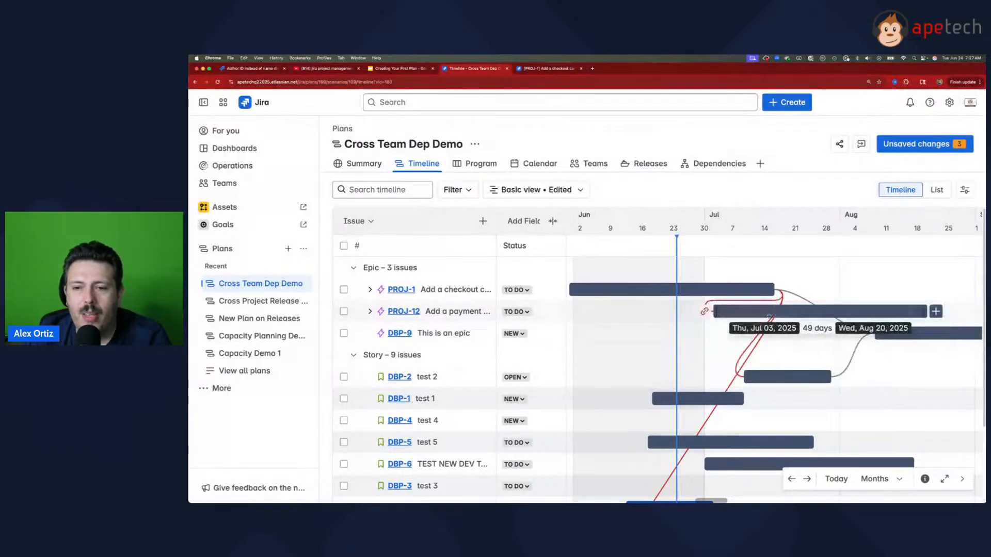
{"action": "left_click_drag", "start_coordinate": [916, 335], "coordinate": [859, 336]}
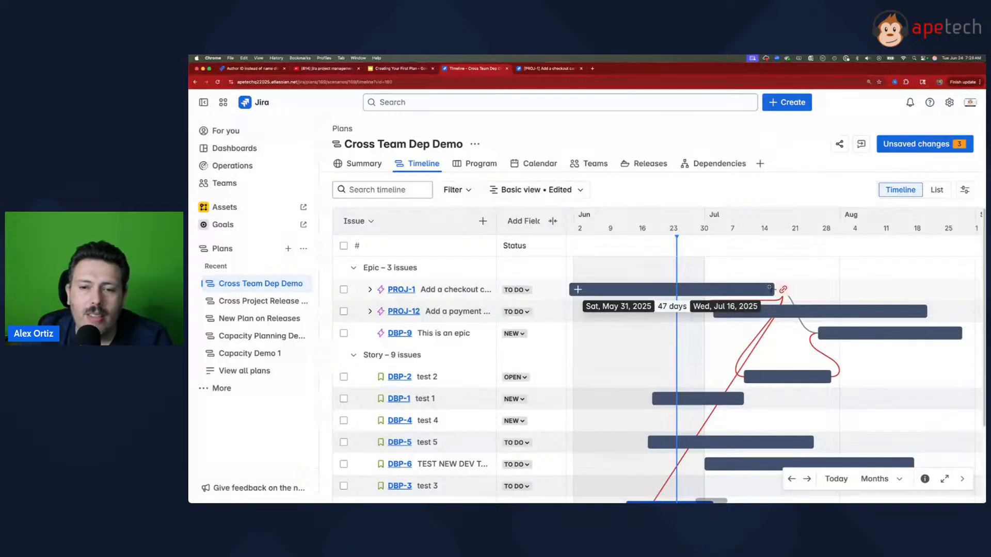
{"action": "left_click_drag", "start_coordinate": [783, 289], "coordinate": [711, 310]}
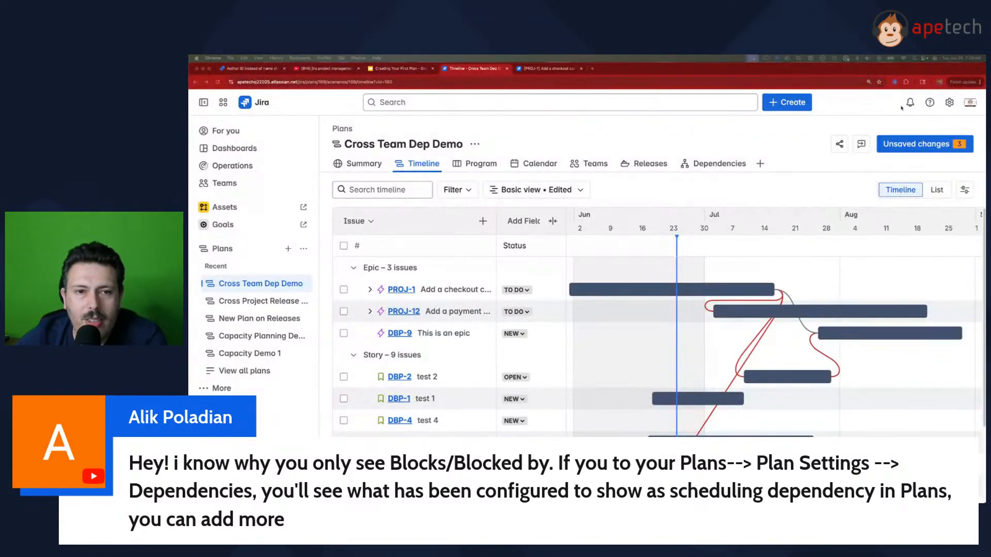
Step: Check the dependency scheduling options in the Cross Team Dep Demo plan settings and return to the plan
{"action": "left_click", "coordinate": [475, 145]}
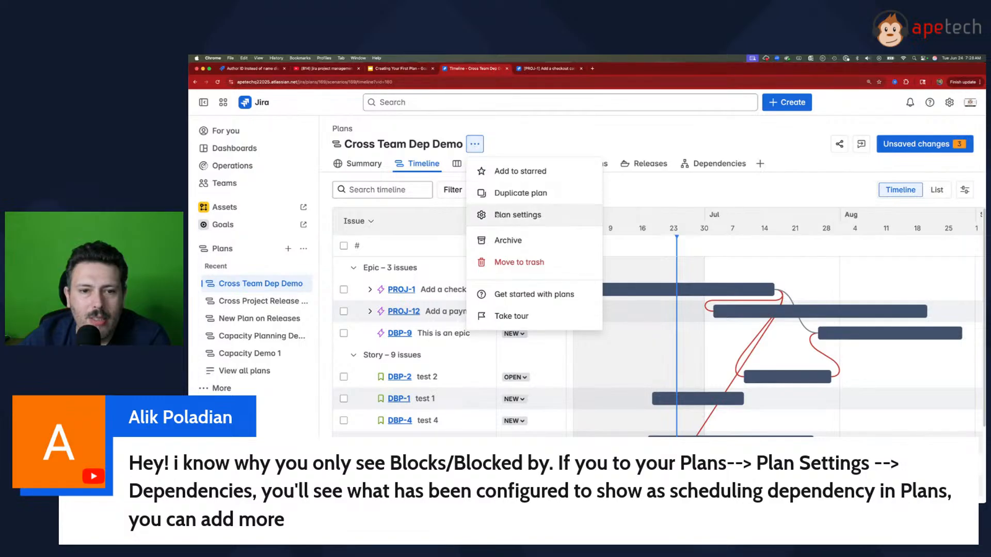
{"action": "left_click", "coordinate": [505, 213]}
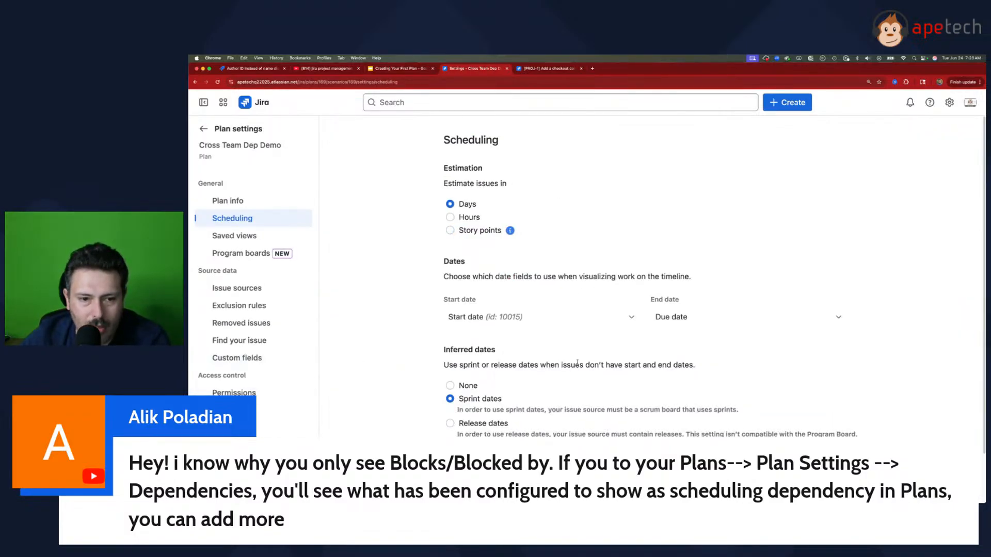
{"action": "scroll", "coordinate": [591, 385], "scroll_direction": "down", "scroll_amount": 3}
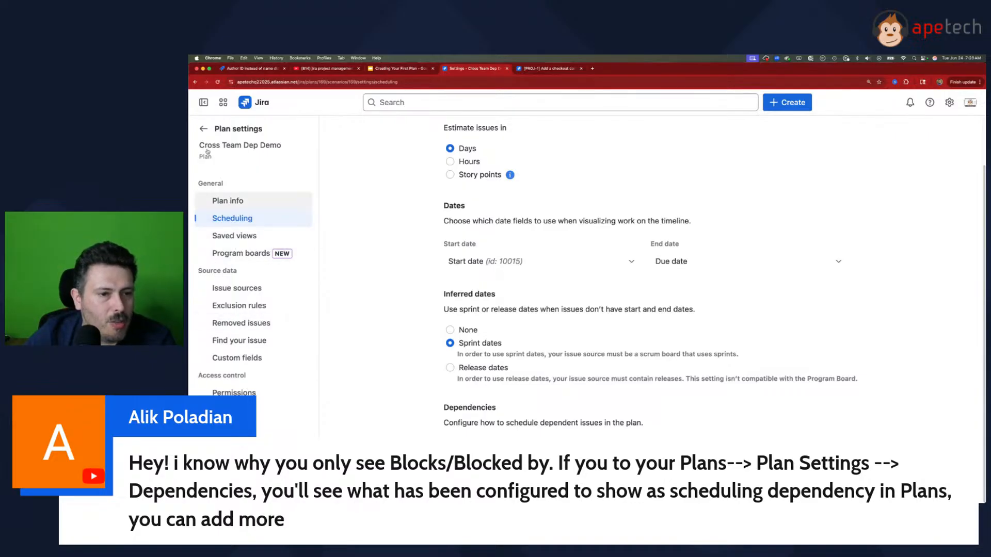
{"action": "left_click", "coordinate": [204, 129]}
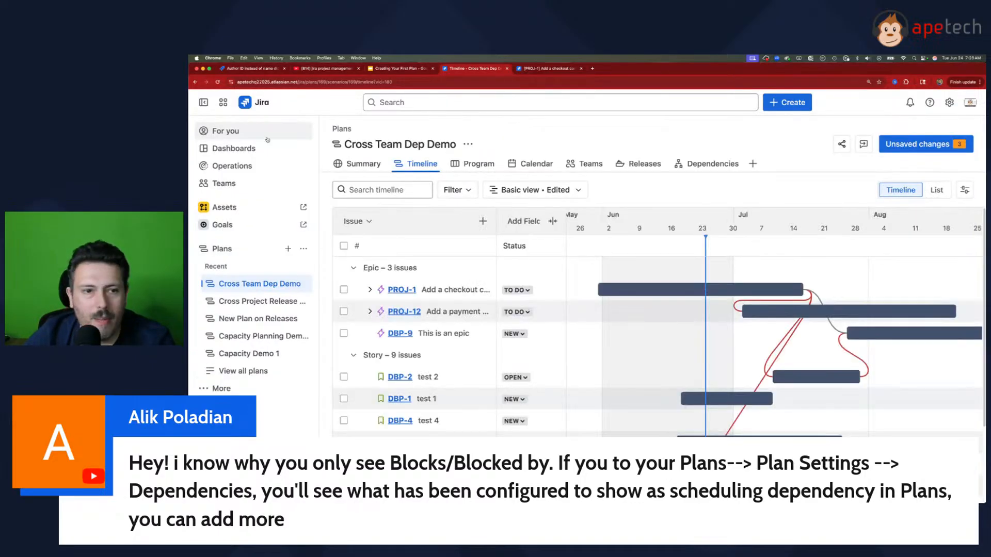
Step: Open the plan's dependencies report and check which issue link types it can be filtered by
{"action": "left_click", "coordinate": [710, 172]}
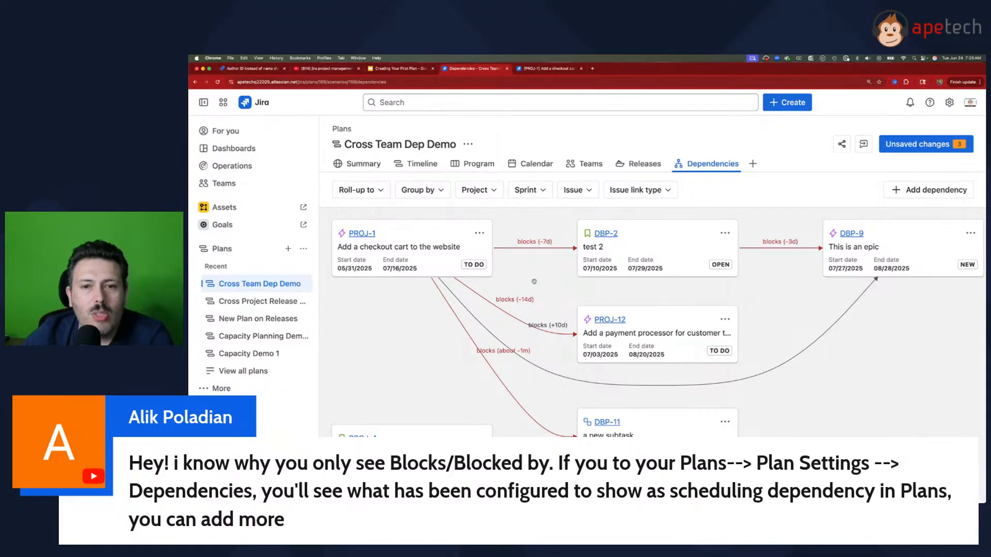
{"action": "left_click", "coordinate": [652, 191]}
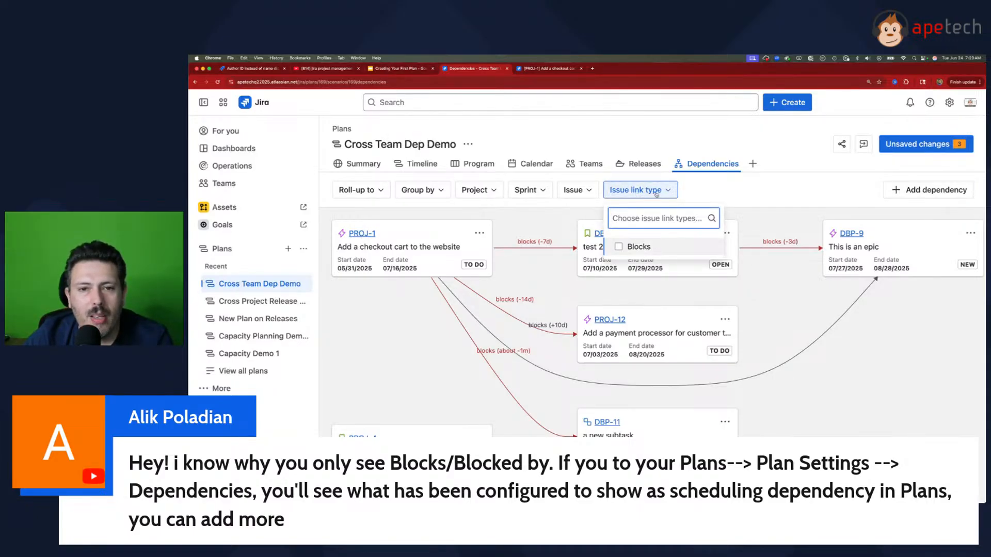
{"action": "left_click", "coordinate": [652, 195]}
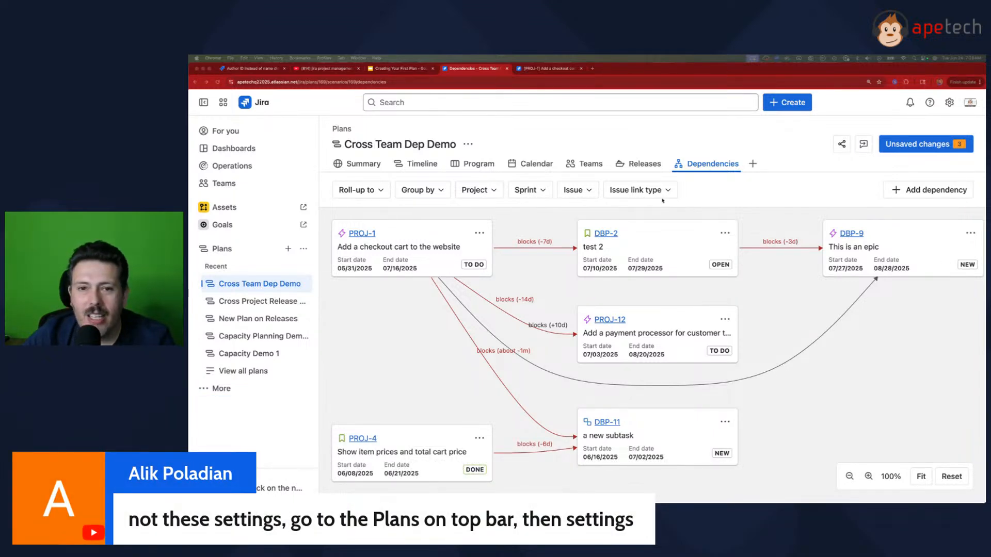
{"action": "left_click", "coordinate": [468, 145]}
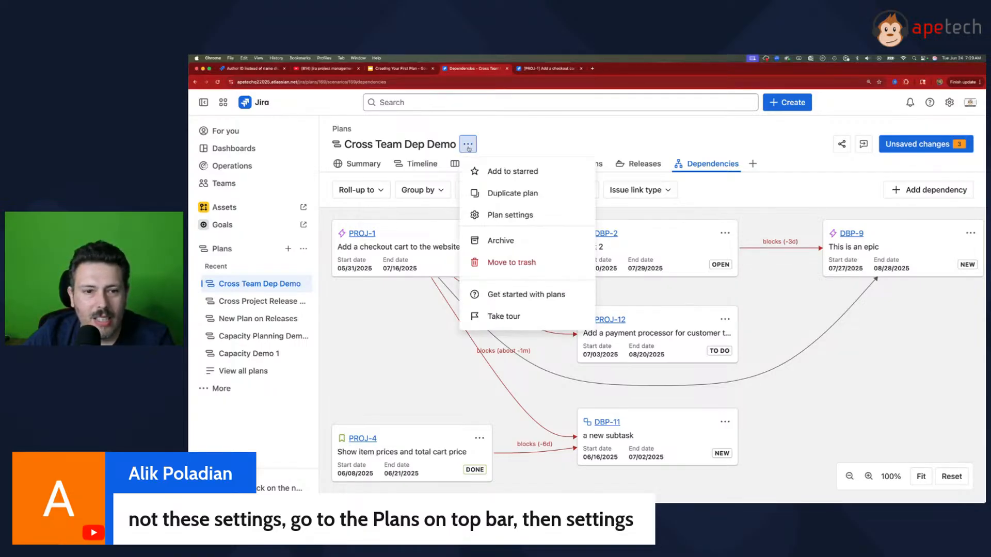
{"action": "left_click", "coordinate": [468, 147]}
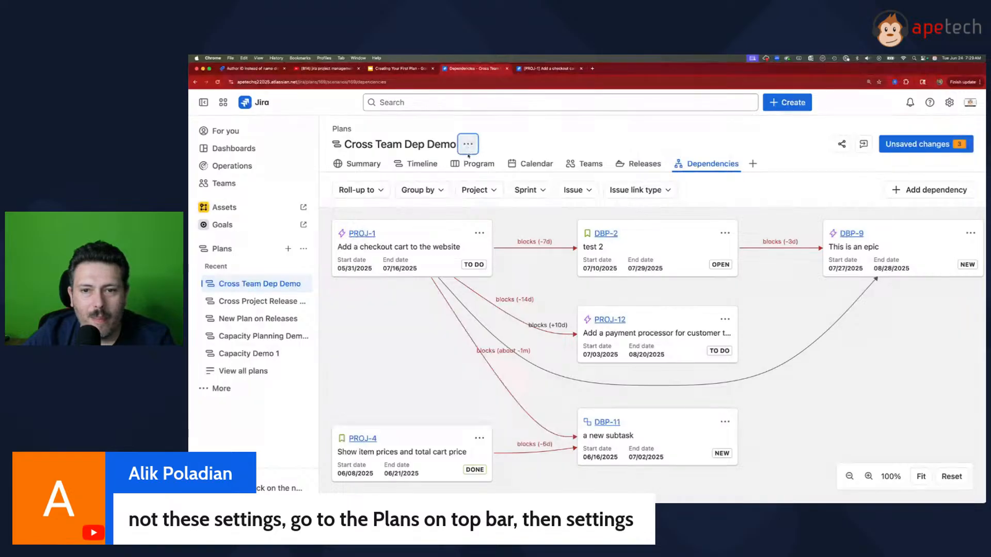
{"action": "left_click", "coordinate": [666, 191]}
{"action": "left_click", "coordinate": [666, 191]}
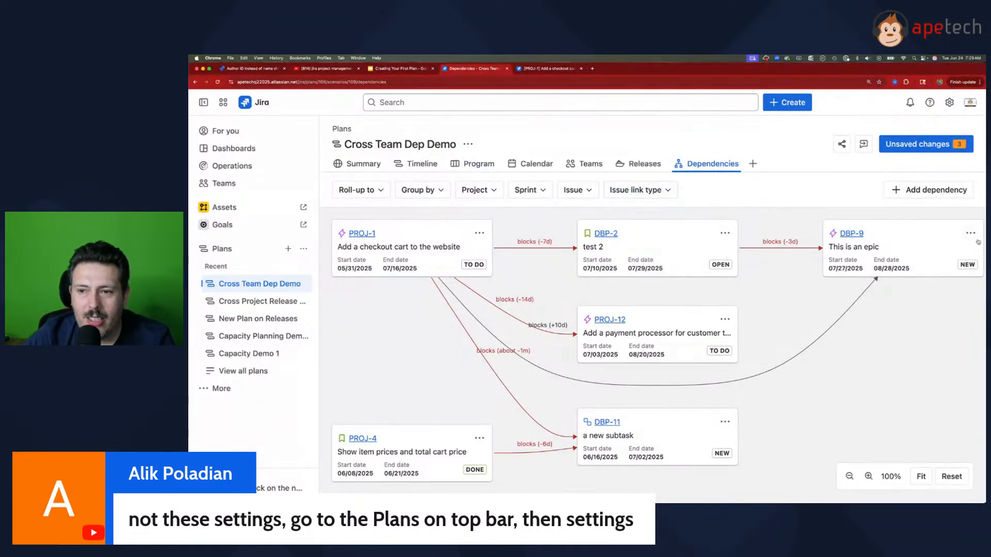
{"action": "left_click", "coordinate": [728, 235]}
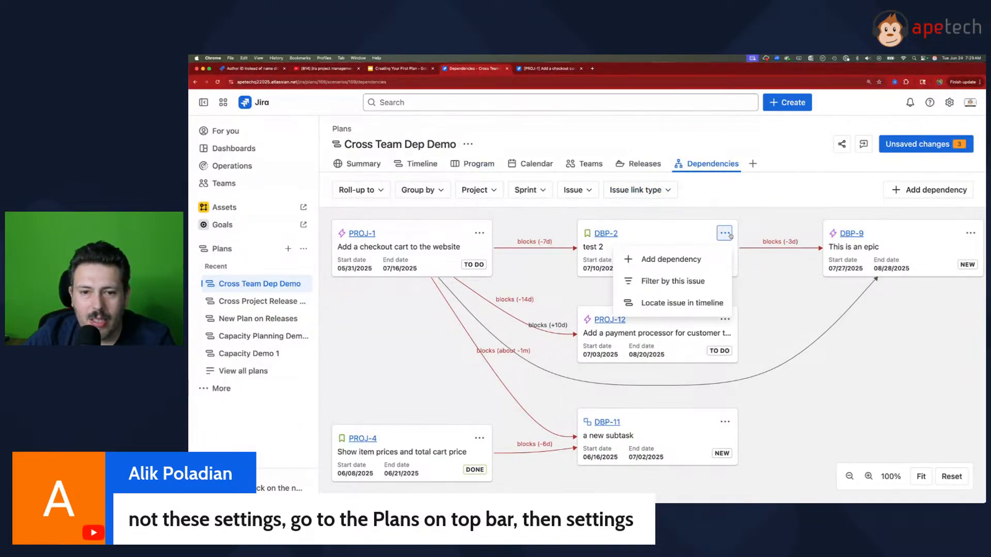
{"action": "left_click", "coordinate": [731, 235]}
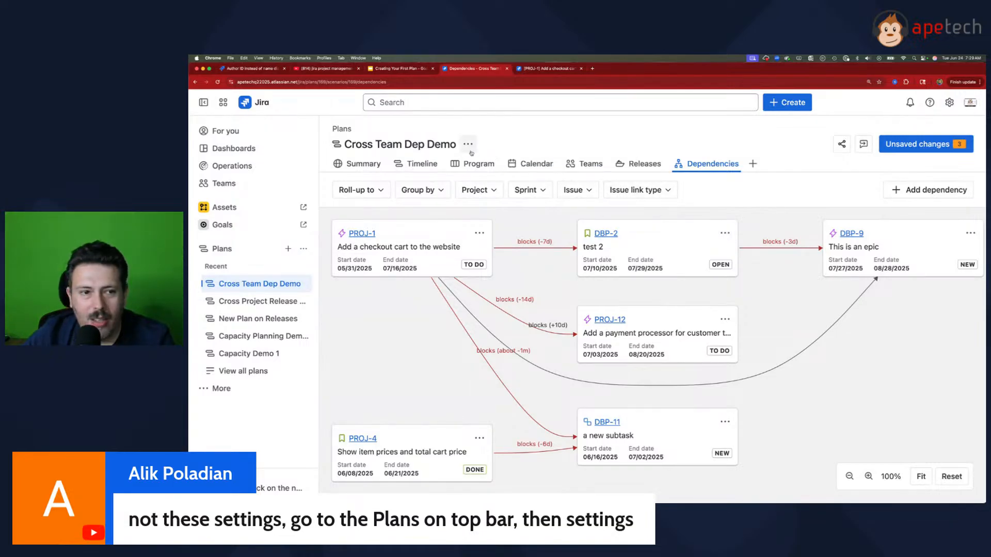
{"action": "left_click", "coordinate": [303, 250]}
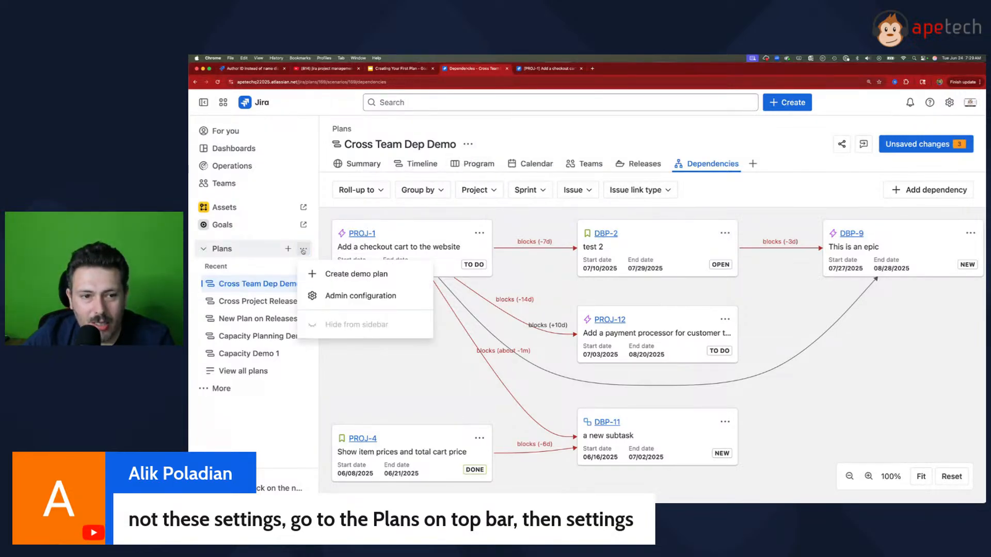
{"action": "left_click", "coordinate": [303, 251]}
{"action": "left_click", "coordinate": [304, 283]}
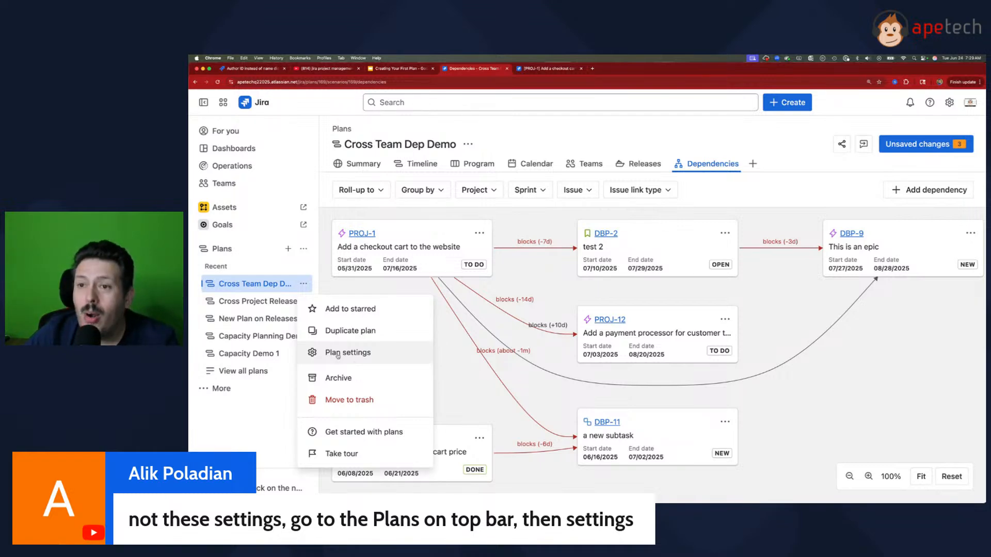
Step: Open the dependency settings for Plans in Jira's product administration
{"action": "left_click", "coordinate": [949, 102]}
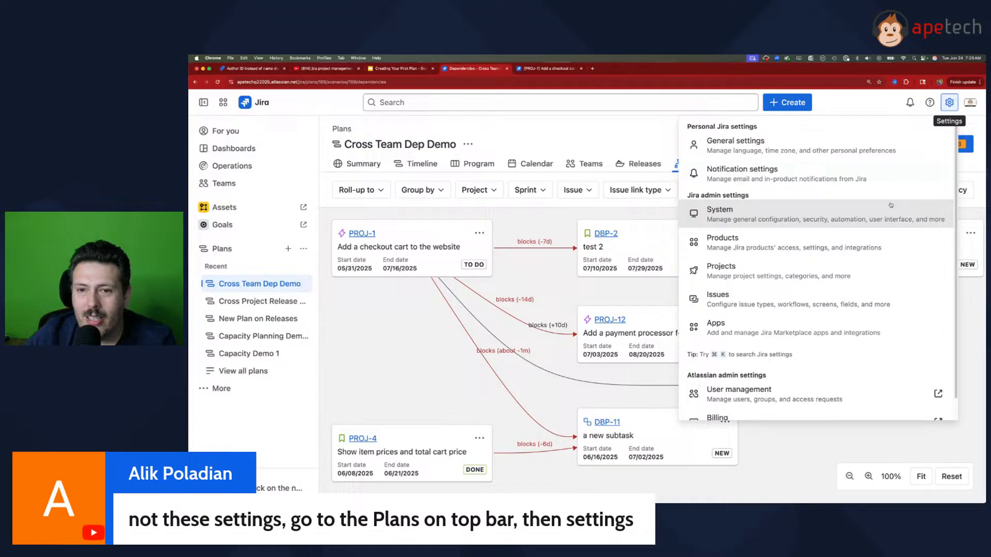
{"action": "left_click", "coordinate": [782, 240]}
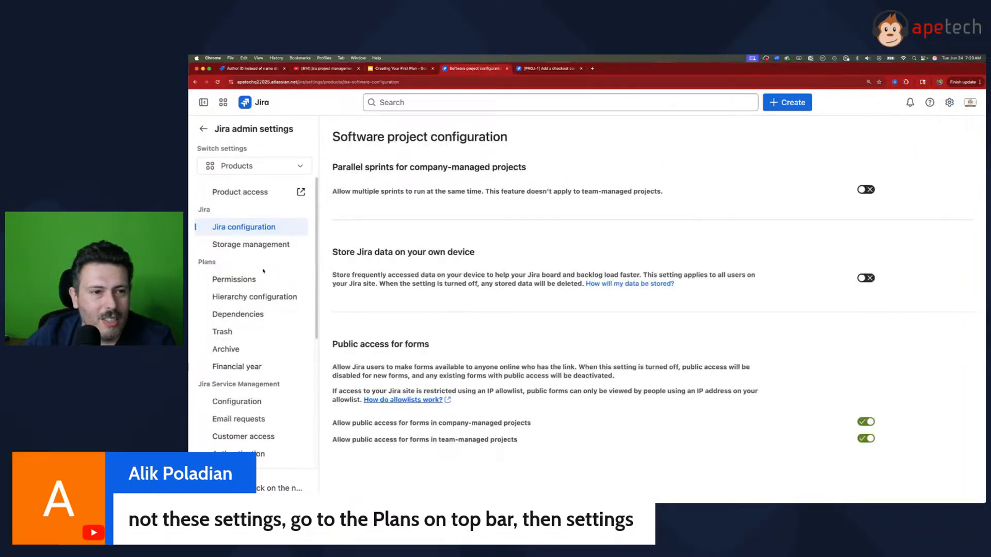
{"action": "left_click", "coordinate": [238, 314]}
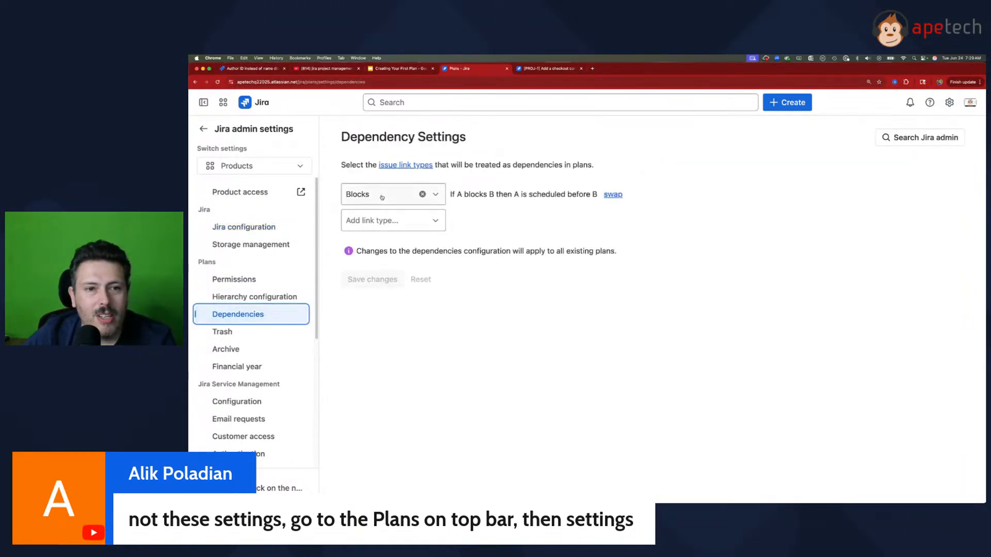
Step: Add the Action item and Relates link types as plan dependencies alongside Blocks and save the dependency settings
{"action": "left_click", "coordinate": [393, 221]}
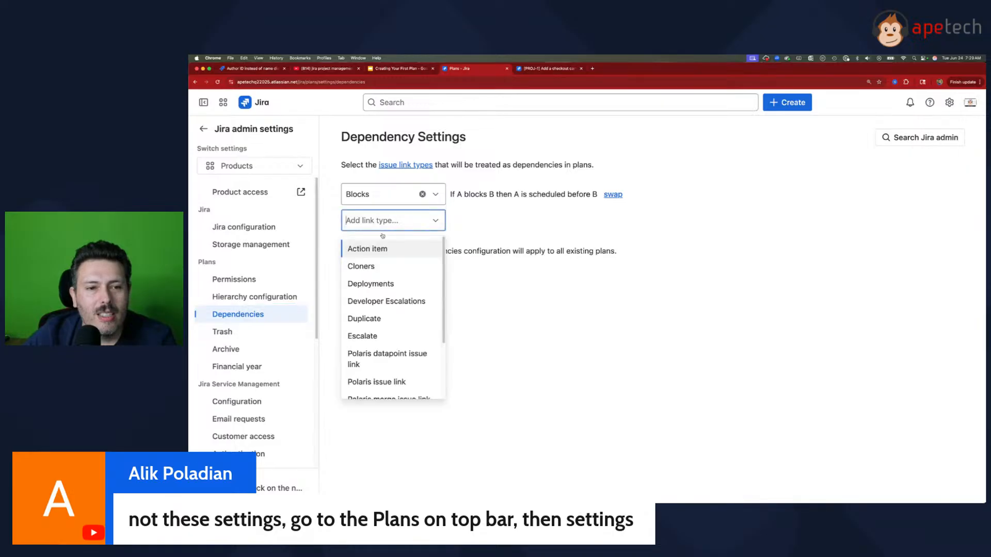
{"action": "left_click", "coordinate": [380, 247]}
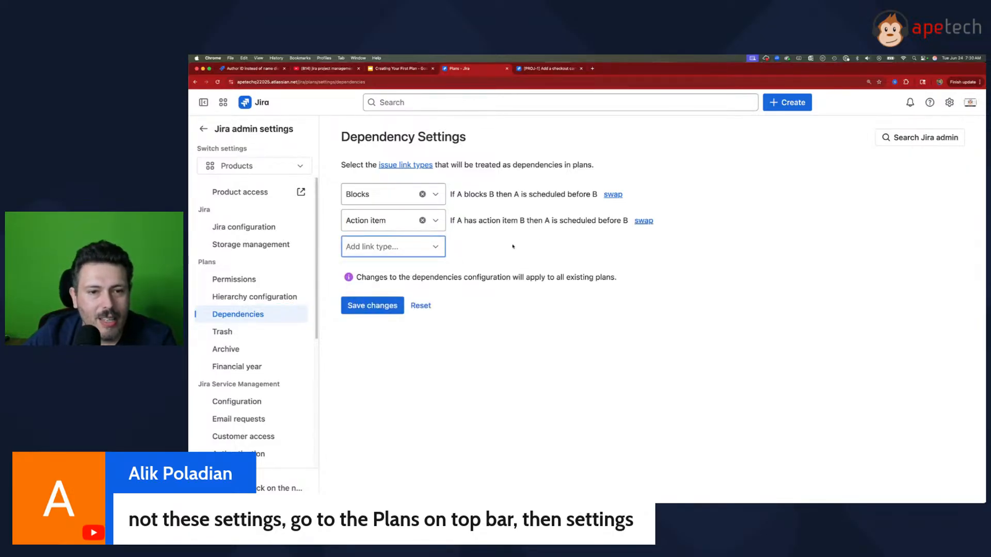
{"action": "left_click", "coordinate": [372, 248]}
{"action": "scroll", "coordinate": [392, 361], "scroll_direction": "down", "scroll_amount": 3}
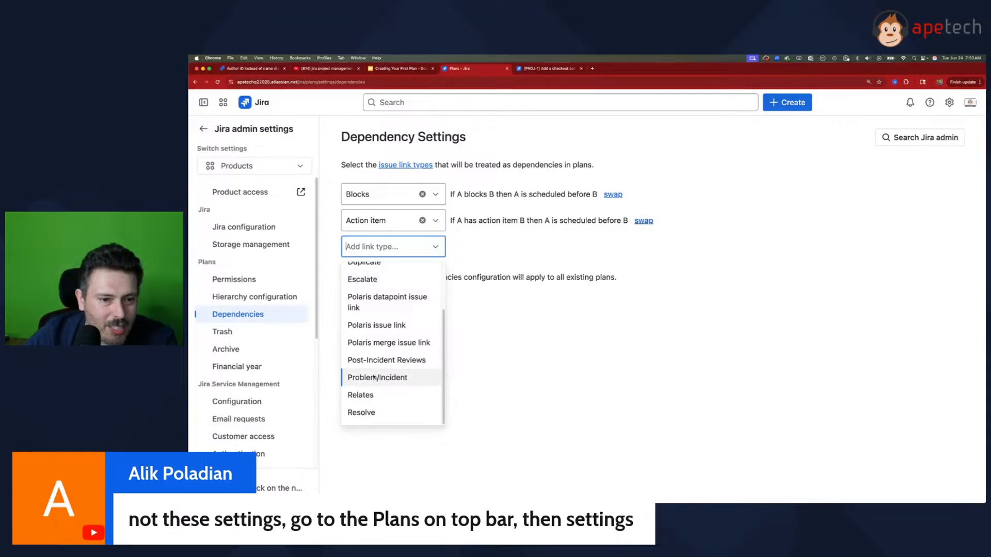
{"action": "left_click", "coordinate": [387, 394]}
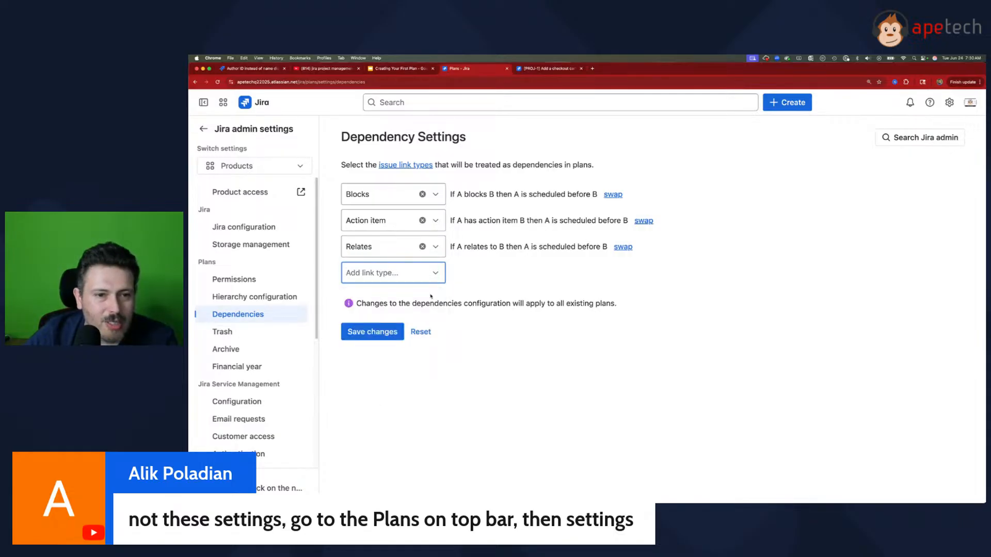
{"action": "left_click", "coordinate": [376, 332]}
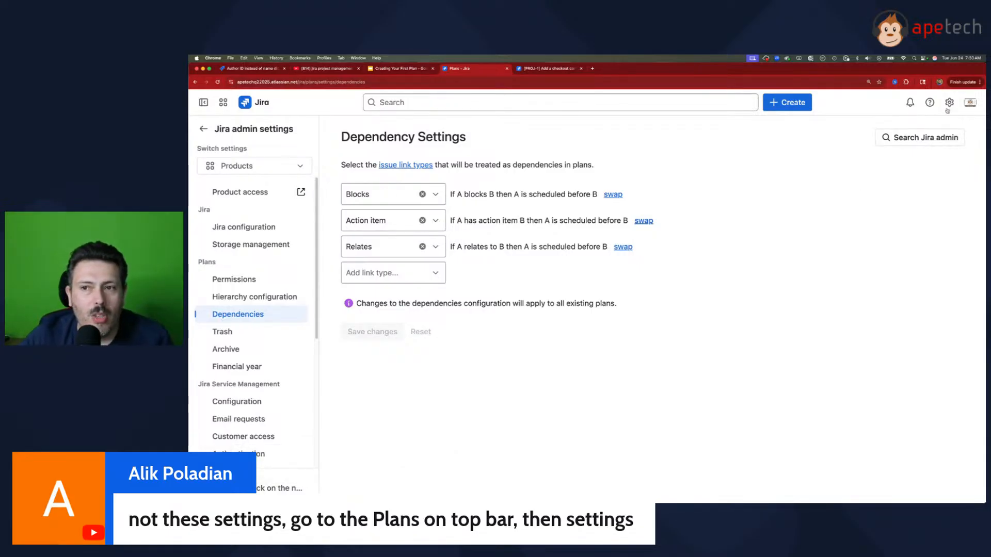
Step: Remove the Relates and Action item link types from the plan dependencies and save the settings
{"action": "left_click", "coordinate": [422, 246]}
{"action": "left_click", "coordinate": [422, 220]}
{"action": "left_click", "coordinate": [420, 279]}
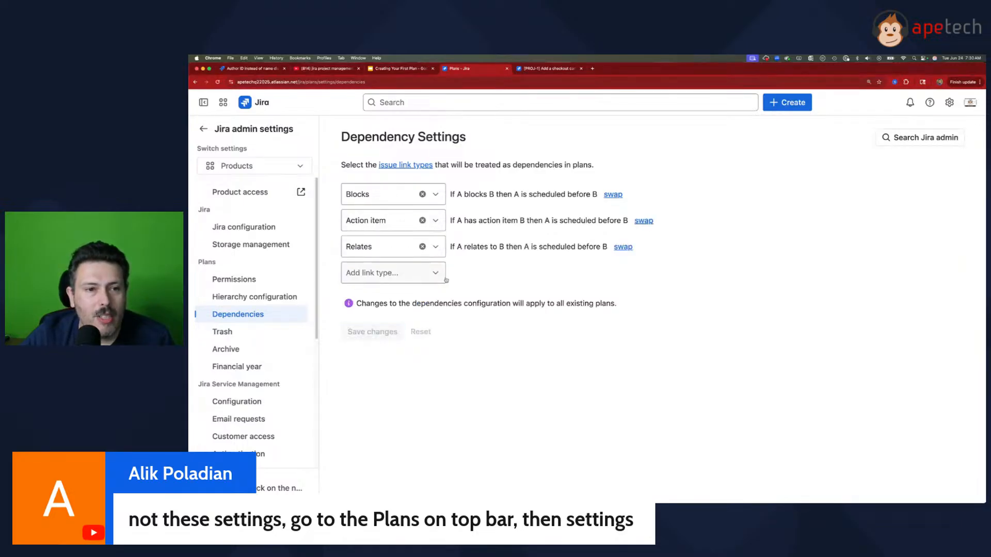
{"action": "left_click", "coordinate": [422, 247]}
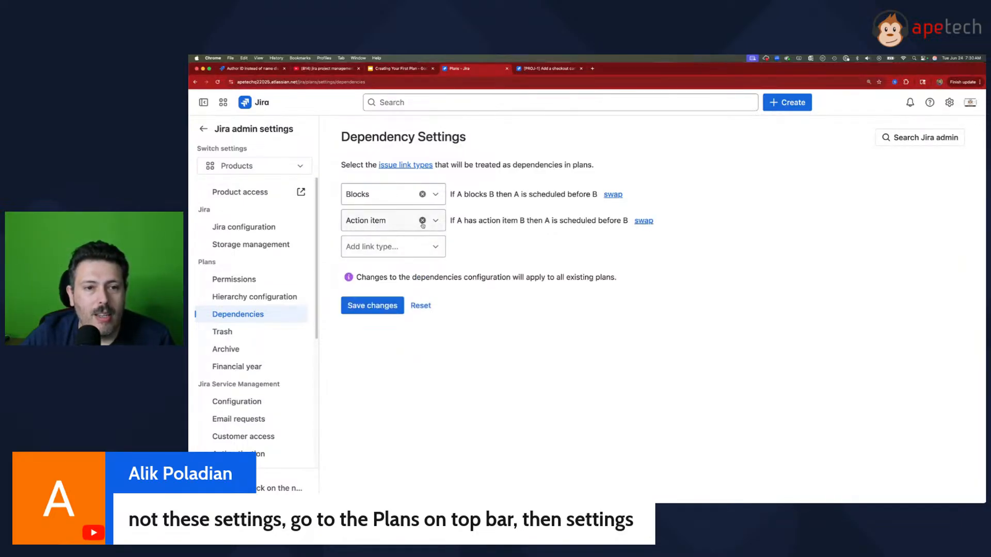
{"action": "left_click", "coordinate": [423, 220]}
{"action": "left_click", "coordinate": [371, 279]}
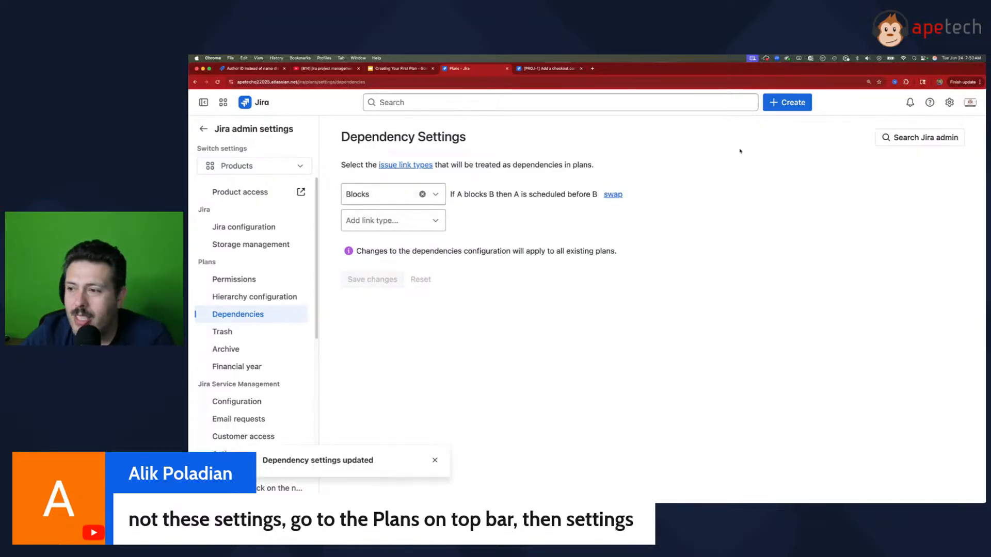
Step: Return to the Cross Team Dep Demo plan, check its timeline, and review the whole dependencies report
{"action": "left_click", "coordinate": [203, 129]}
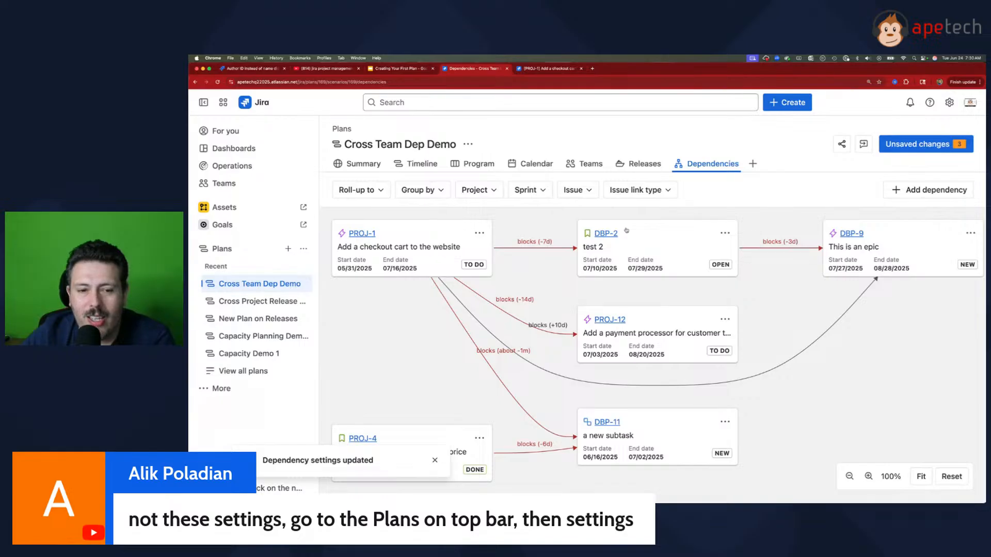
{"action": "left_click", "coordinate": [435, 460]}
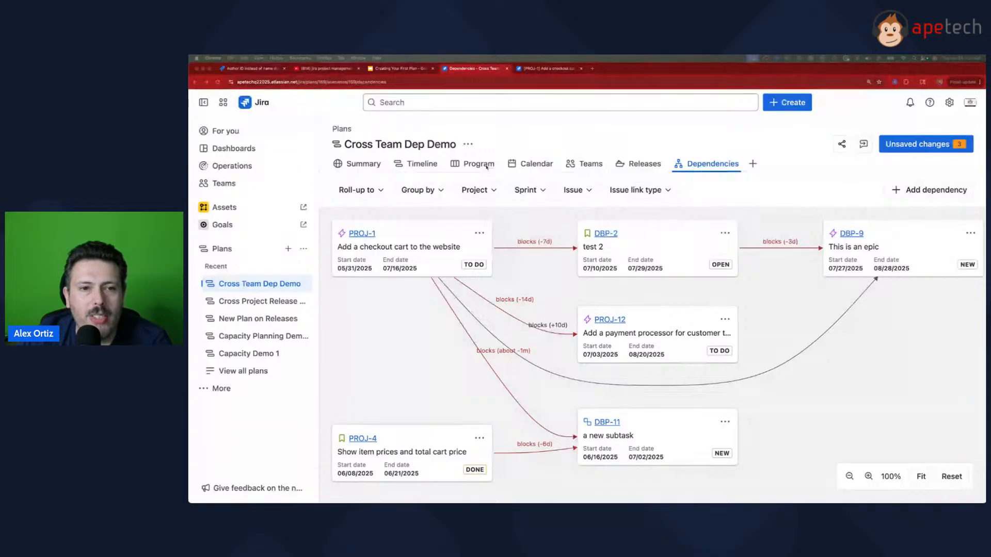
{"action": "left_click", "coordinate": [418, 164]}
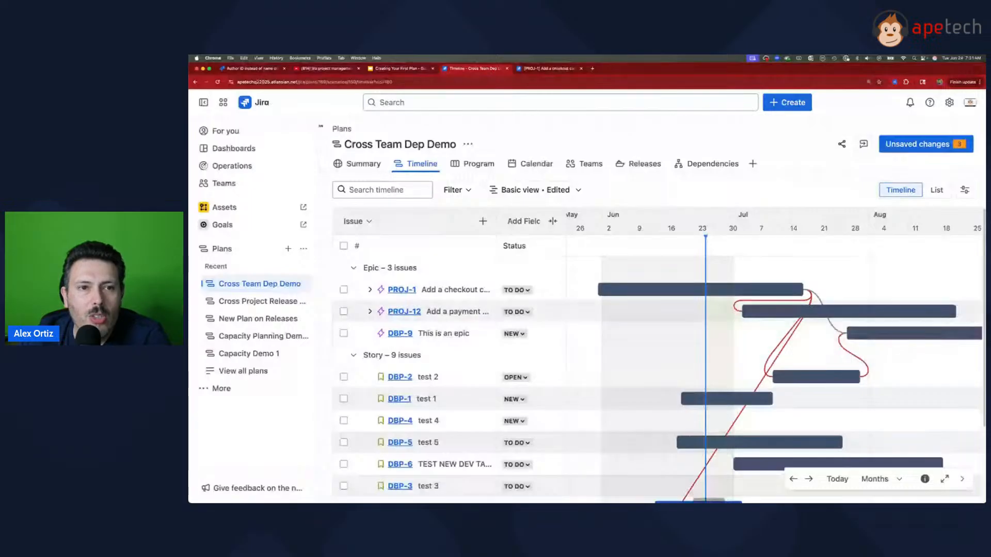
{"action": "left_click", "coordinate": [709, 164]}
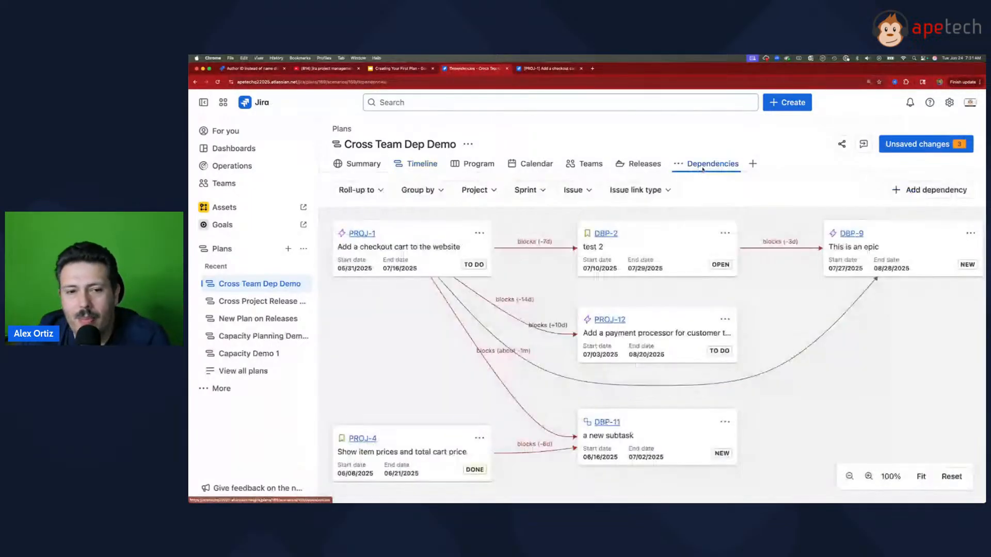
{"action": "scroll", "coordinate": [493, 295], "scroll_direction": "down", "scroll_amount": 2}
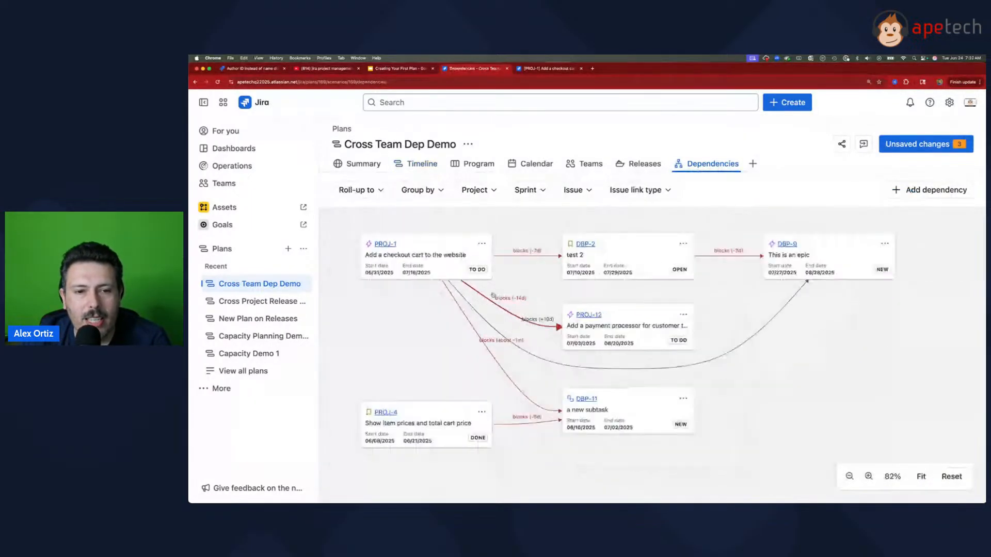
{"action": "scroll", "coordinate": [492, 295], "scroll_direction": "down", "scroll_amount": 1}
{"action": "scroll", "coordinate": [493, 296], "scroll_direction": "up", "scroll_amount": 1}
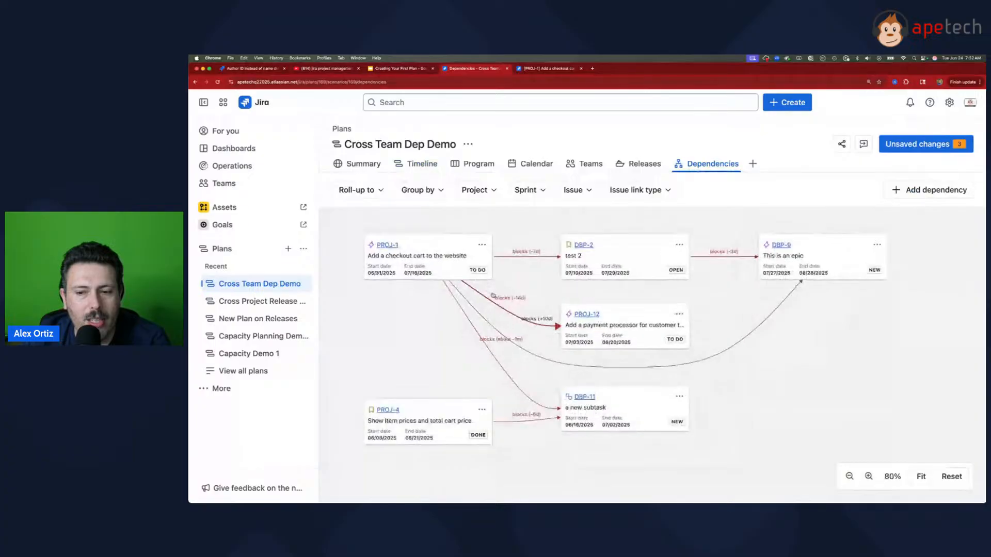
{"action": "scroll", "coordinate": [493, 296], "scroll_direction": "up", "scroll_amount": 1}
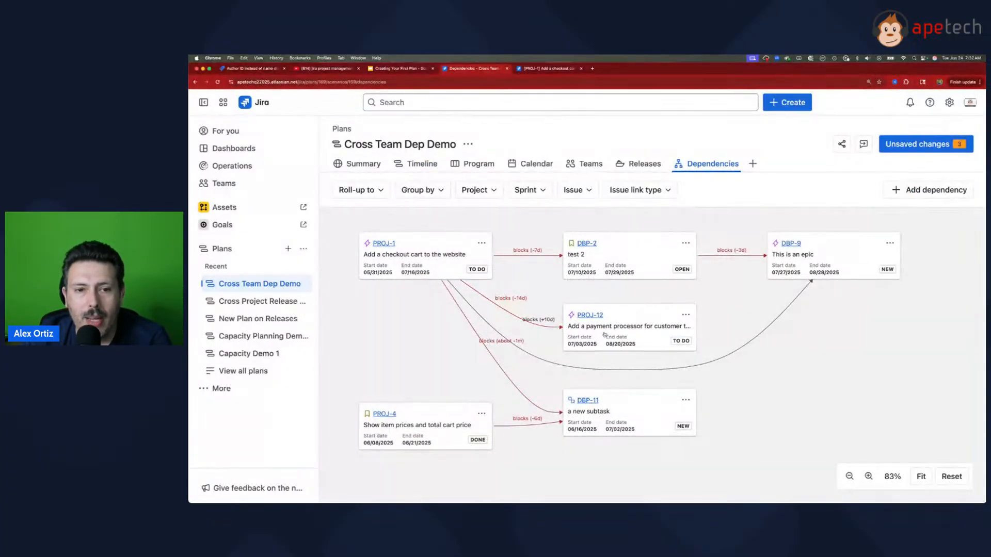
Step: View the dependencies report rolled up to Initiative, Project/Feature and Epic, and return the roll-up to None
{"action": "left_click", "coordinate": [363, 193]}
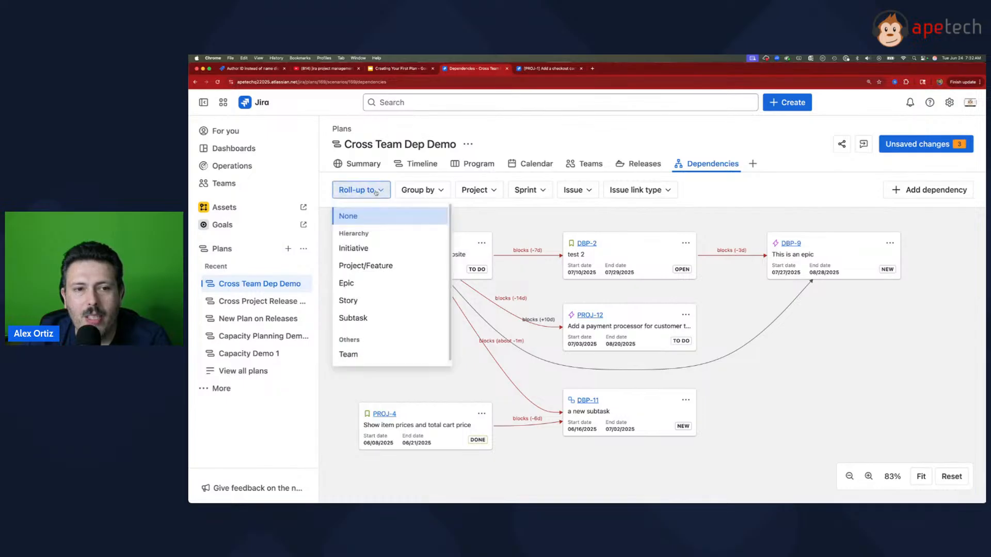
{"action": "left_click", "coordinate": [418, 189]}
{"action": "left_click", "coordinate": [361, 190]}
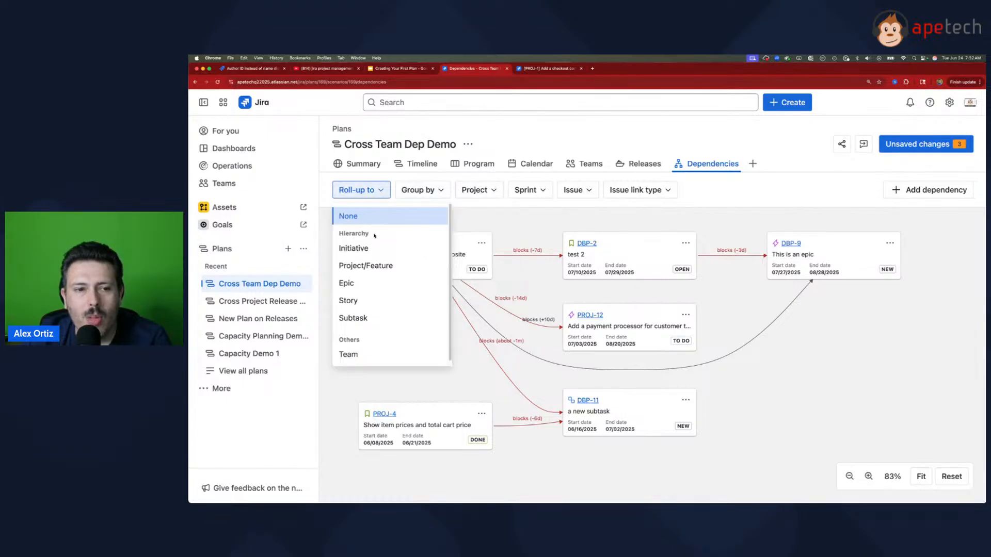
{"action": "left_click", "coordinate": [390, 249]}
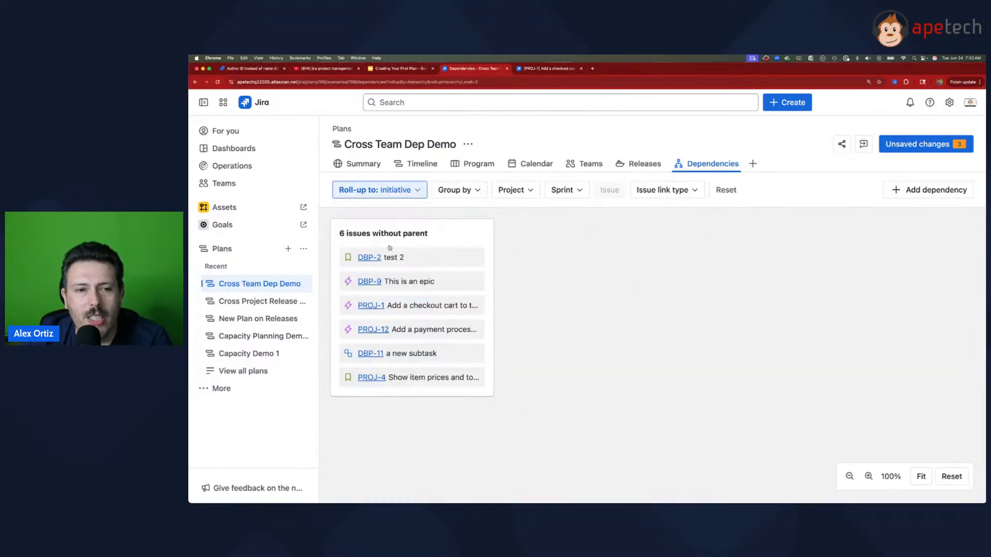
{"action": "left_click", "coordinate": [389, 191]}
{"action": "left_click", "coordinate": [393, 265]}
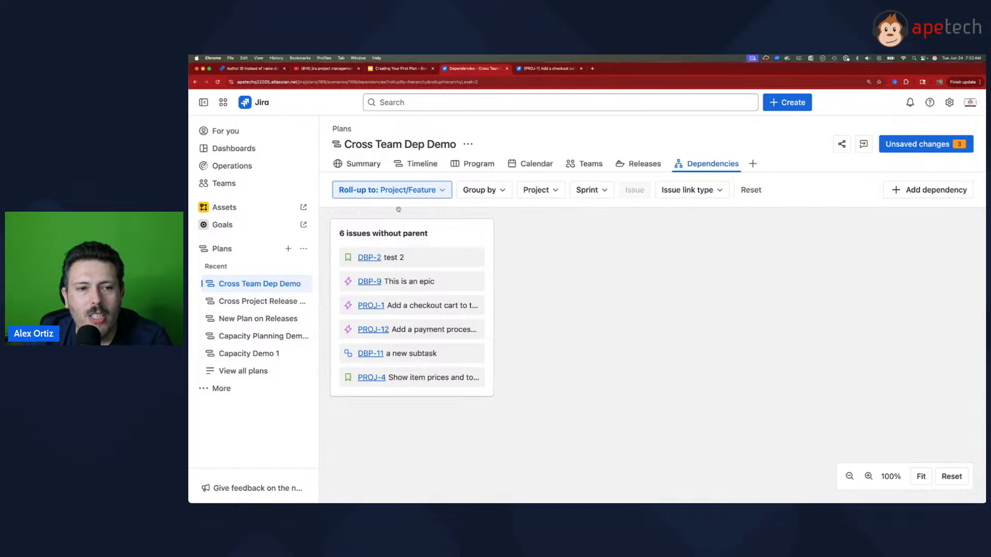
{"action": "left_click", "coordinate": [400, 195]}
{"action": "left_click", "coordinate": [389, 279]}
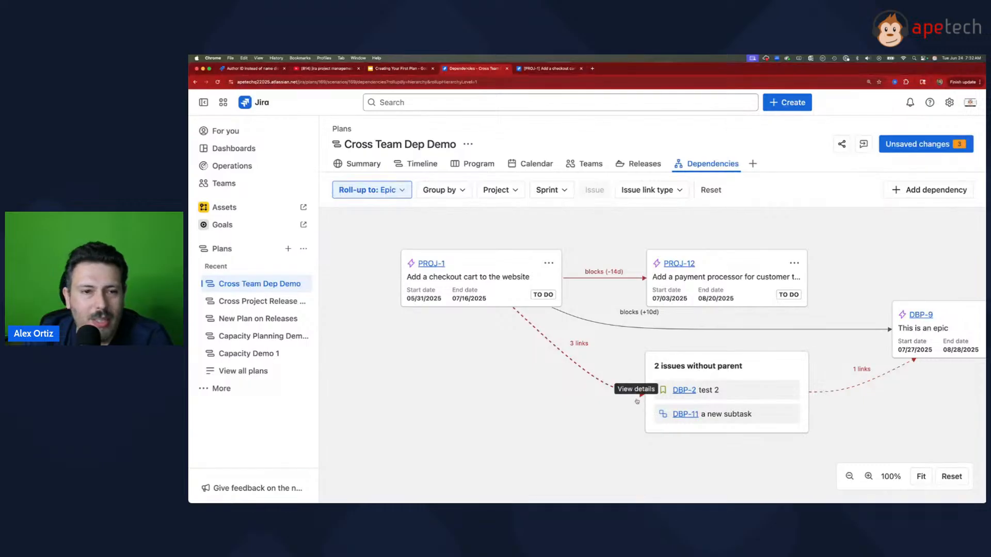
{"action": "left_click", "coordinate": [397, 192]}
{"action": "left_click", "coordinate": [381, 212]}
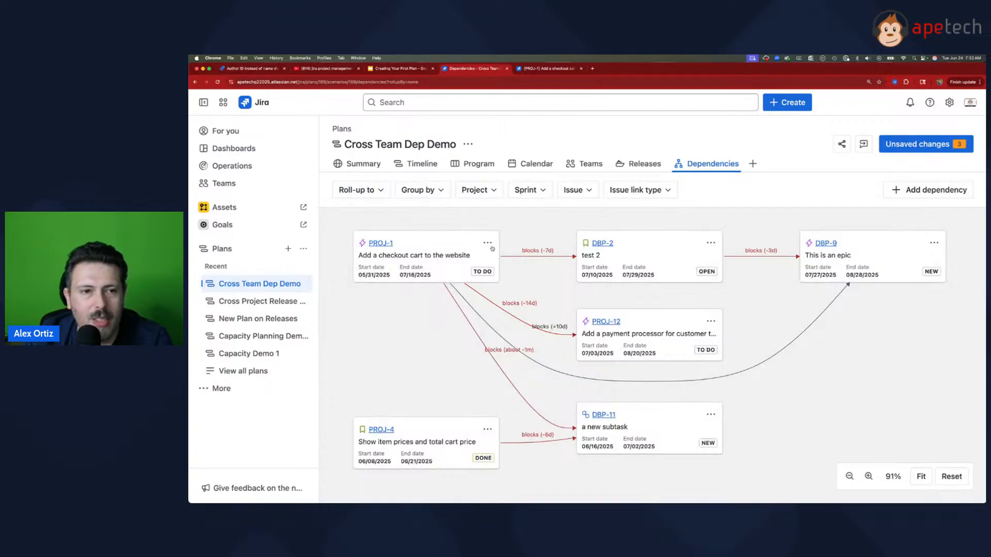
Step: Group the dependencies report by Epic and by Project, examining the links between the groups
{"action": "left_click", "coordinate": [424, 192]}
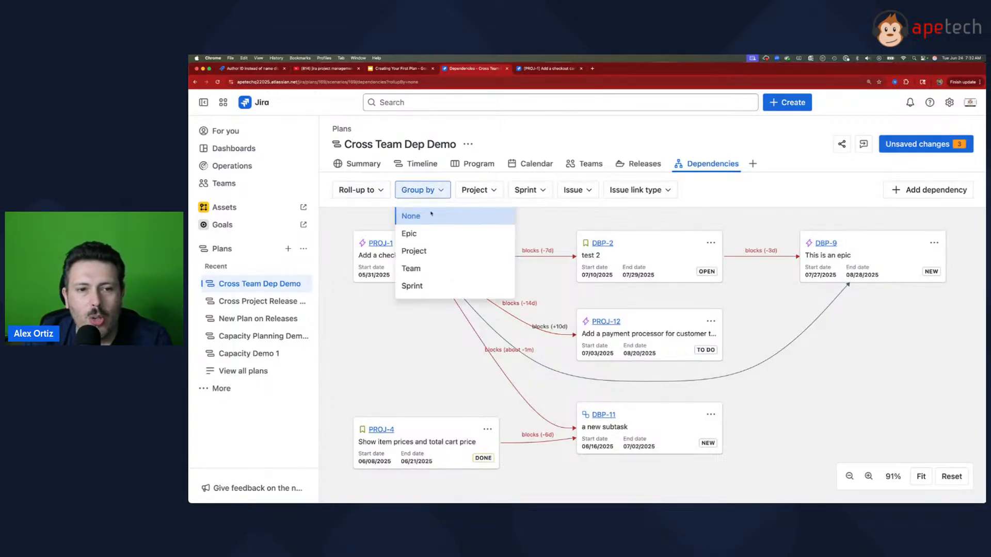
{"action": "left_click", "coordinate": [452, 232]}
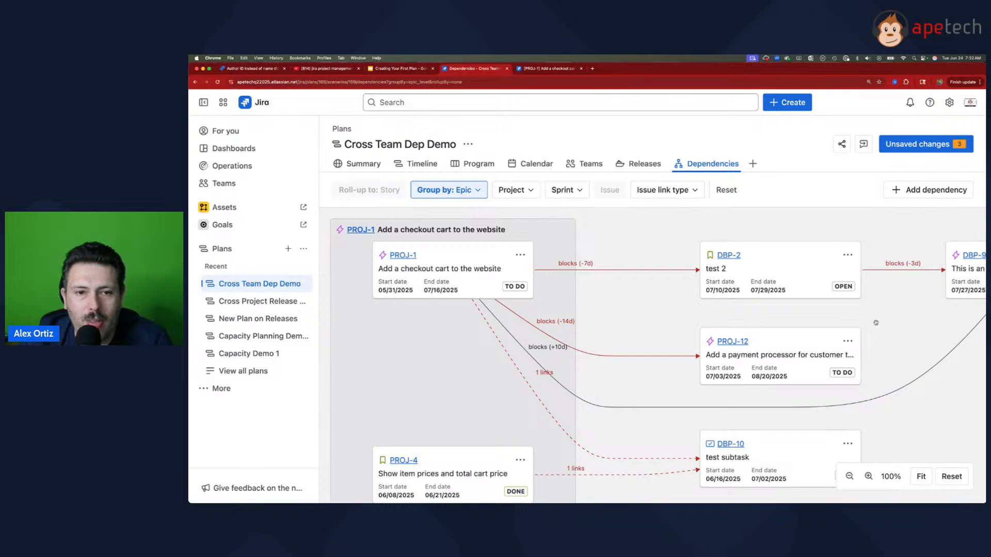
{"action": "left_click_drag", "start_coordinate": [926, 343], "coordinate": [853, 333]}
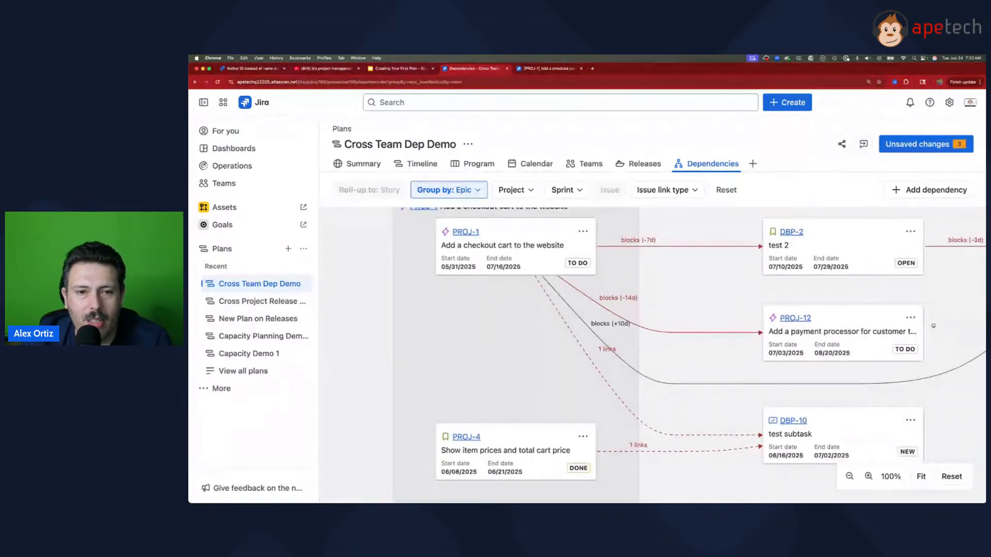
{"action": "left_click", "coordinate": [476, 190]}
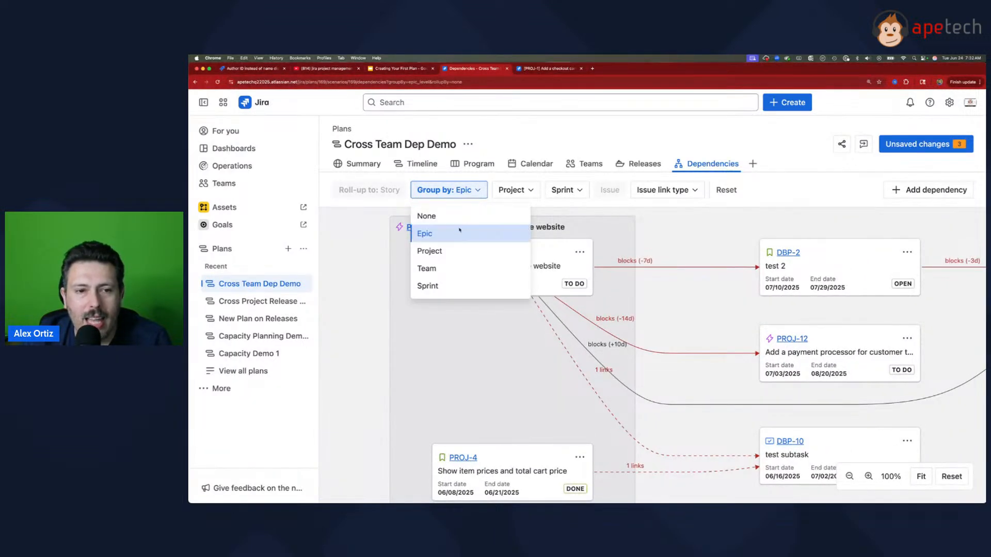
{"action": "left_click", "coordinate": [459, 252]}
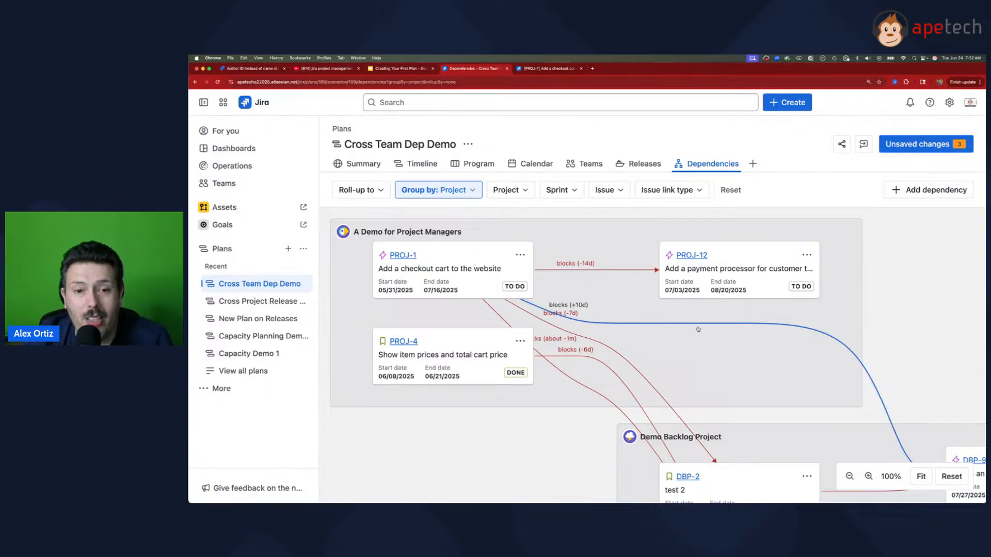
{"action": "scroll", "coordinate": [707, 326], "scroll_direction": "down", "scroll_amount": 3}
{"action": "scroll", "coordinate": [857, 325], "scroll_direction": "right", "scroll_amount": 5}
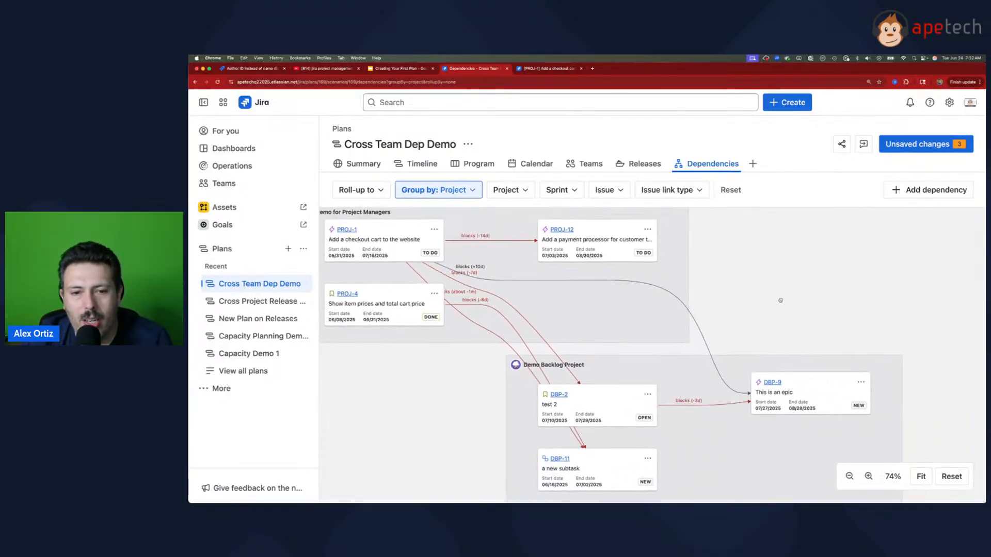
{"action": "scroll", "coordinate": [488, 309], "scroll_direction": "left", "scroll_amount": 3}
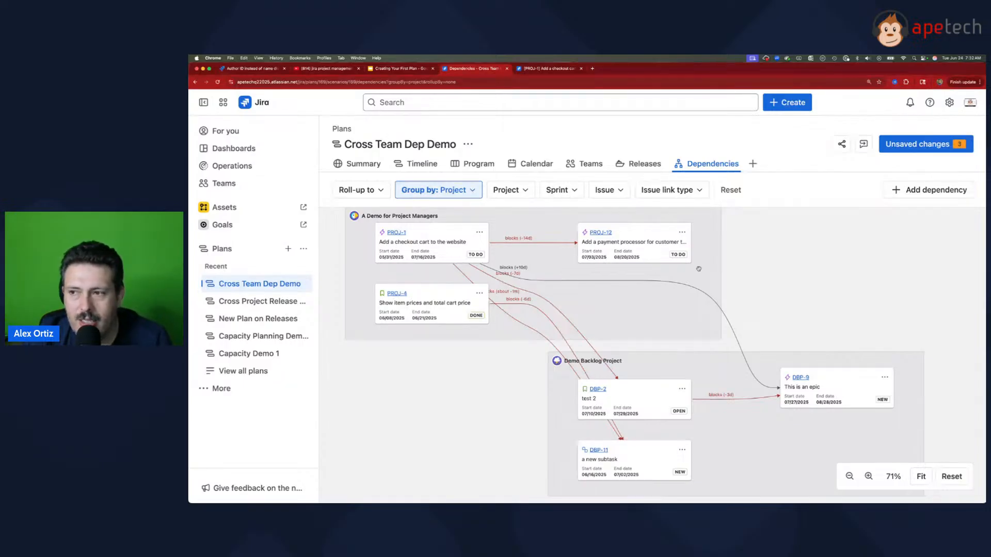
Step: View the dependencies report grouped by Team and by Sprint, and set the grouping back to None
{"action": "left_click", "coordinate": [459, 191]}
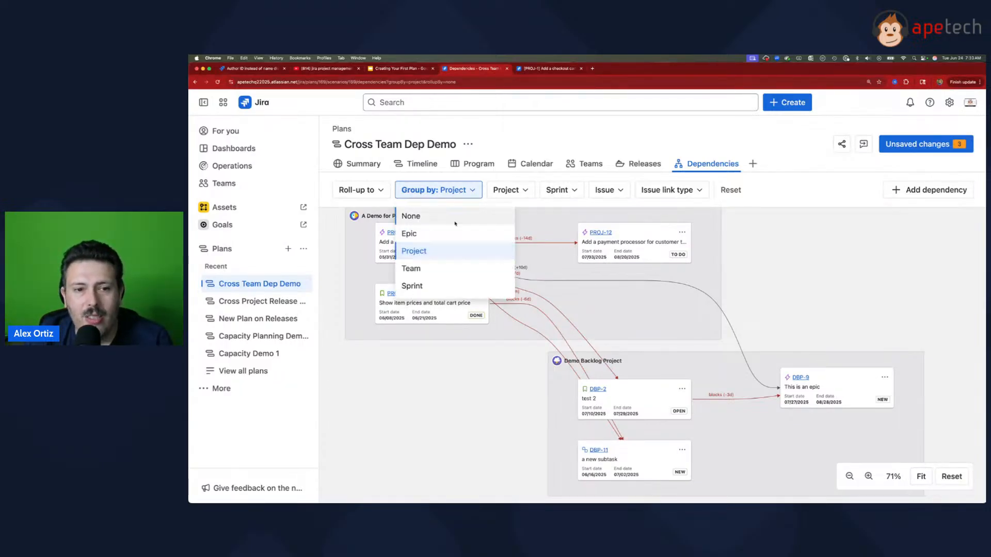
{"action": "left_click", "coordinate": [439, 267]}
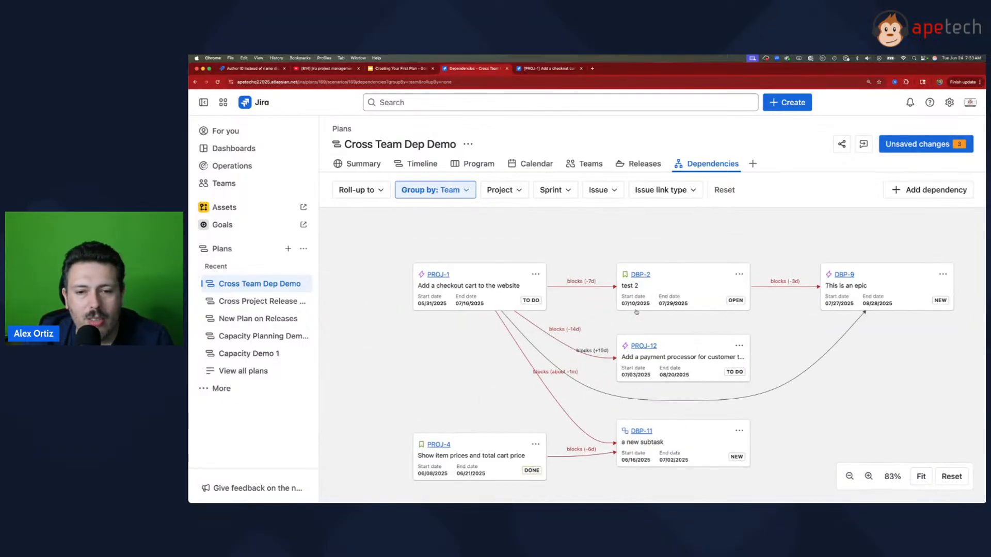
{"action": "left_click", "coordinate": [438, 187]}
{"action": "left_click", "coordinate": [444, 287]}
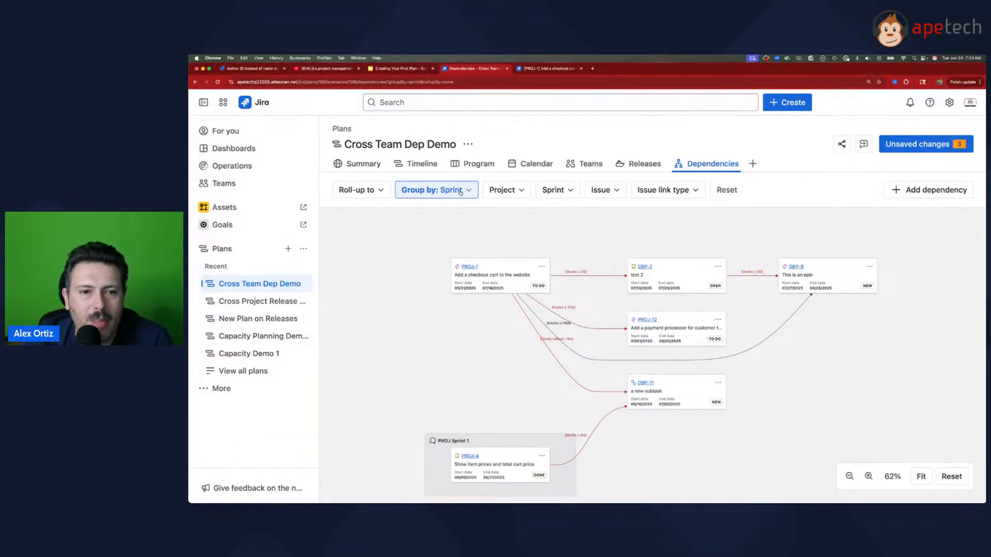
{"action": "left_click", "coordinate": [438, 190]}
{"action": "left_click", "coordinate": [418, 215]}
{"action": "scroll", "coordinate": [690, 321], "scroll_direction": "down", "scroll_amount": 3}
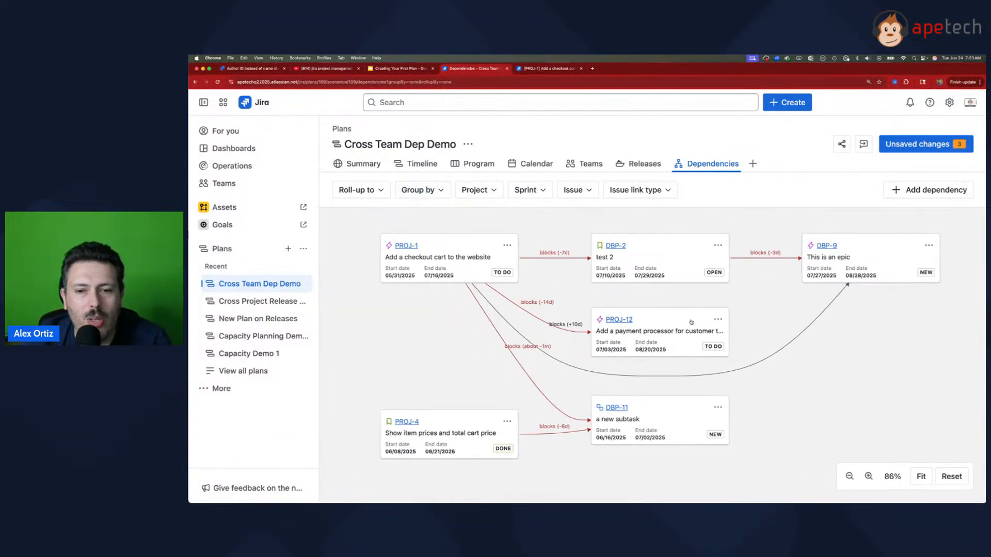
Step: Check the project, sprint, issue and issue link type filter options of the dependencies report without applying any
{"action": "left_click", "coordinate": [479, 190]}
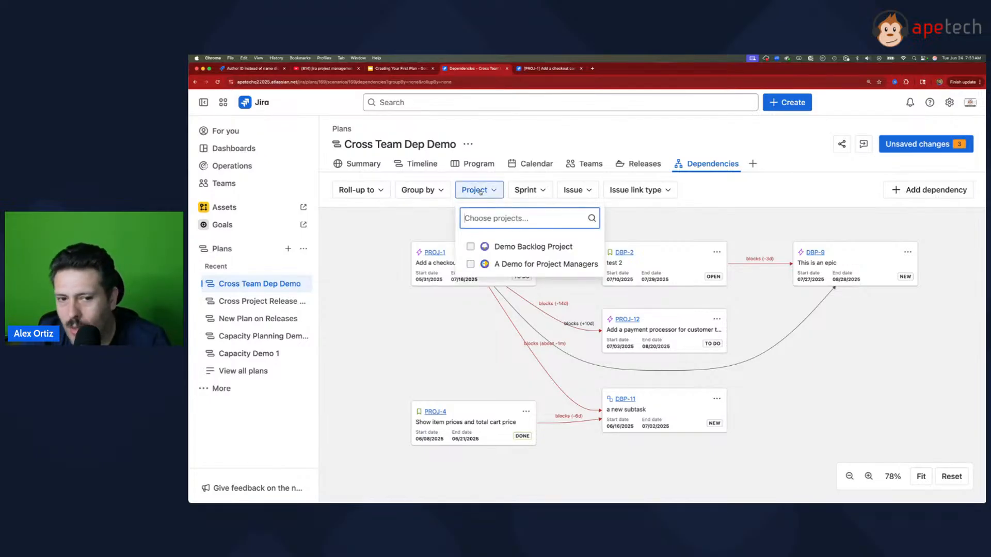
{"action": "left_click", "coordinate": [516, 191]}
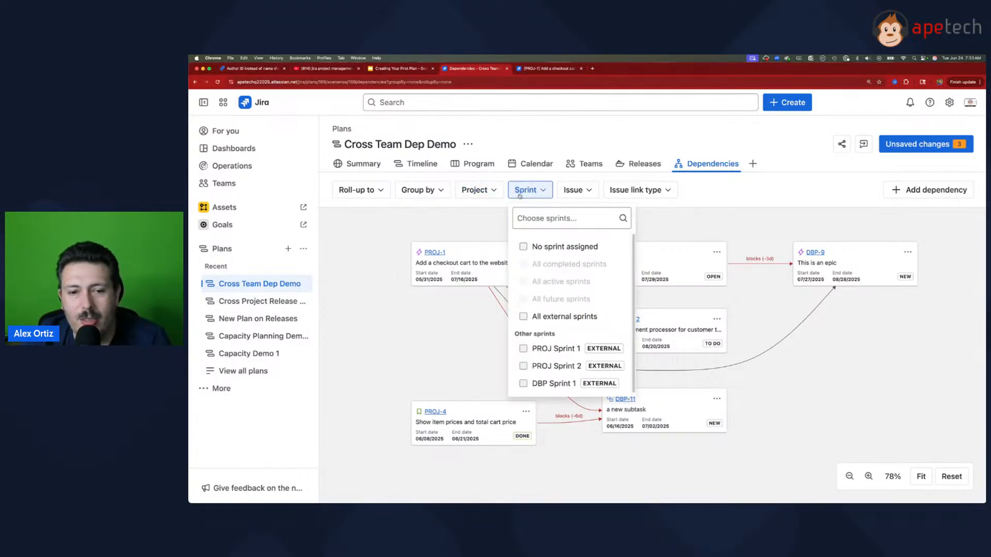
{"action": "left_click", "coordinate": [571, 195]}
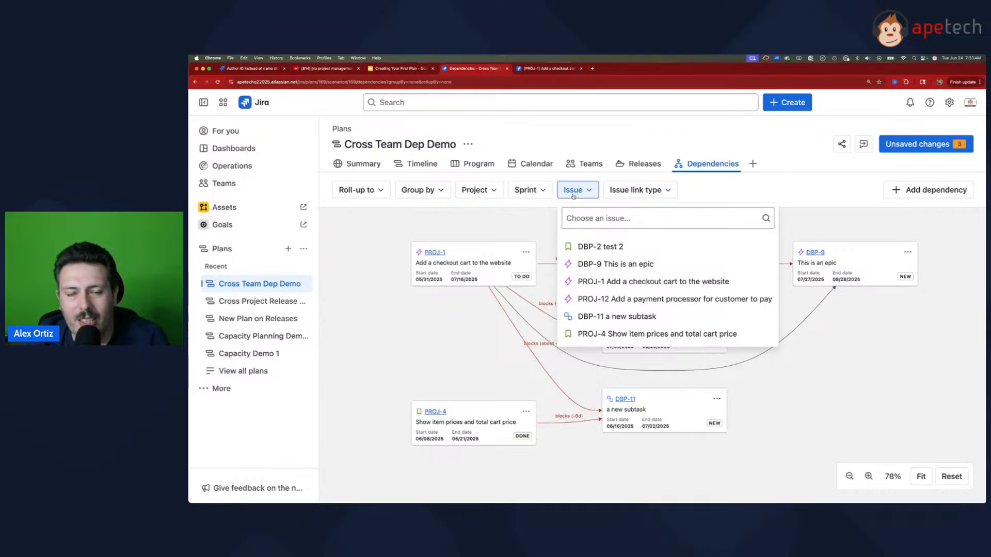
{"action": "left_click", "coordinate": [640, 191]}
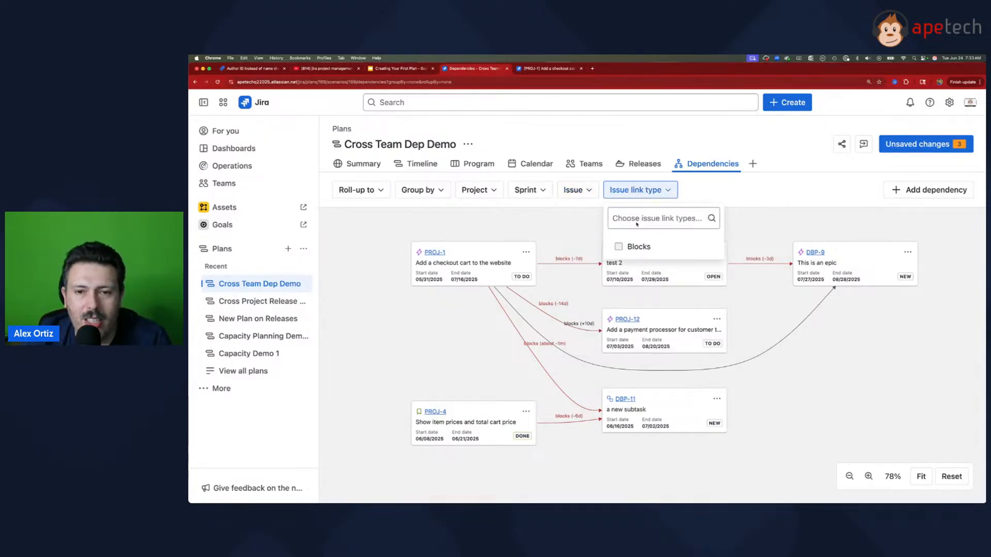
{"action": "left_click", "coordinate": [775, 203]}
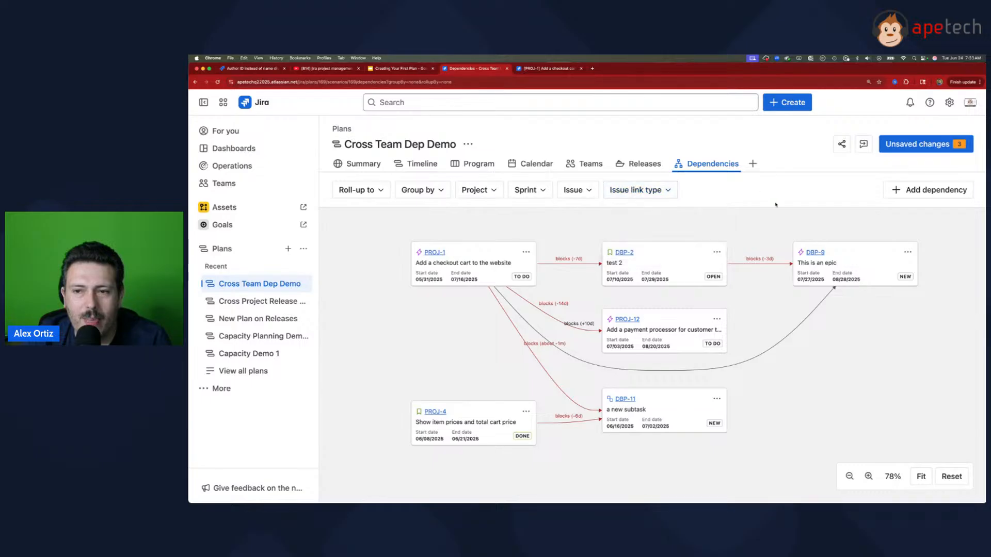
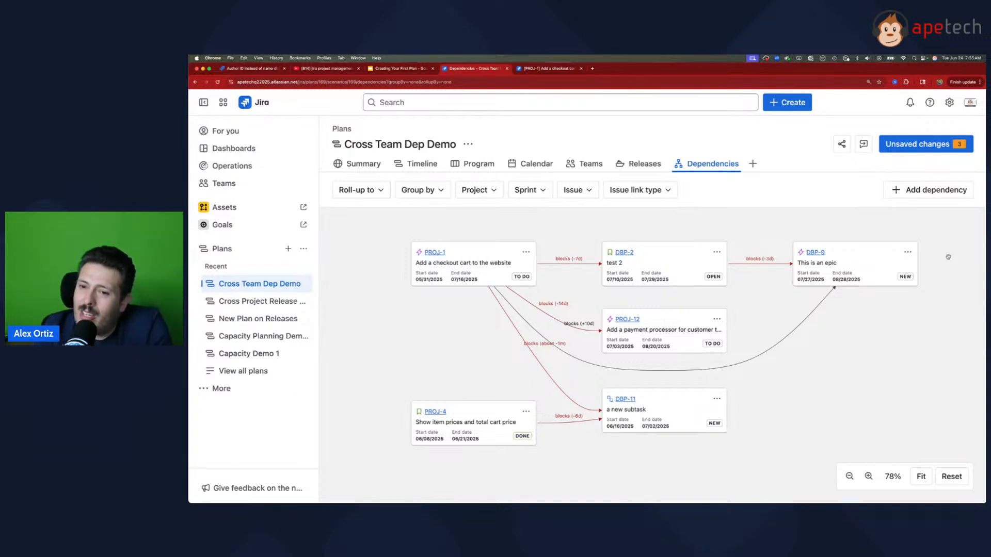
Step: Highlight the dependencies leading to the DBP-9 card, and check the learning topics slide of the presentation
{"action": "left_click_drag", "start_coordinate": [871, 261], "coordinate": [864, 263]}
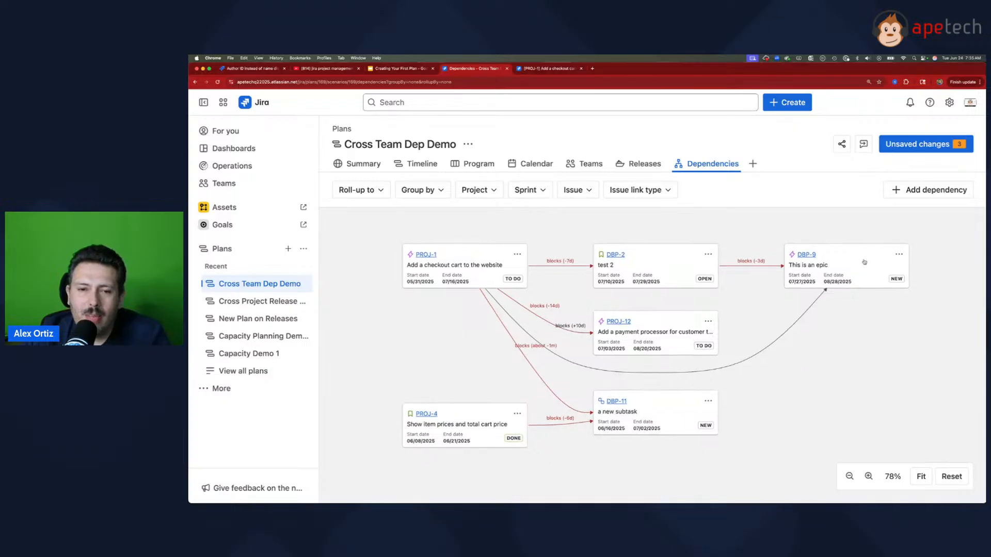
{"action": "left_click", "coordinate": [864, 262]}
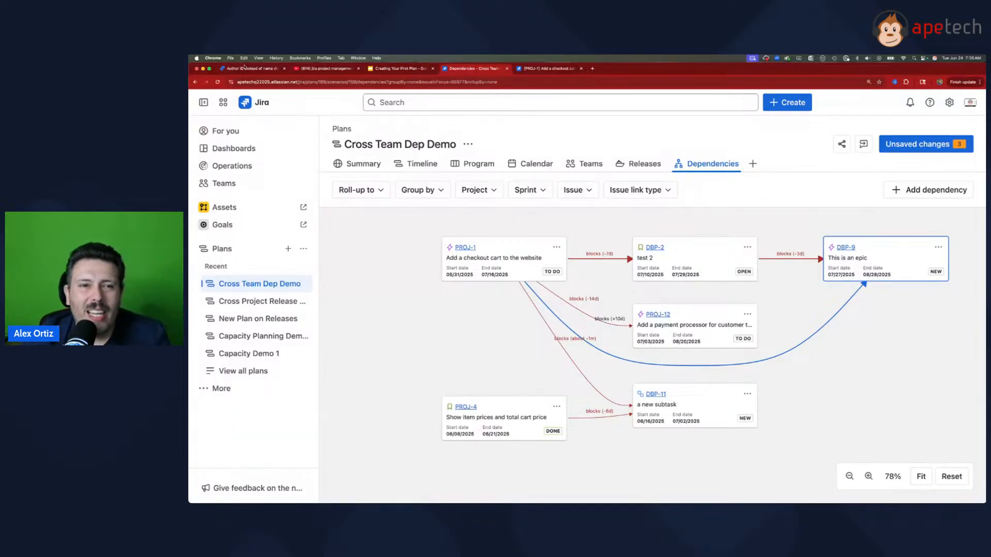
{"action": "left_click", "coordinate": [395, 69]}
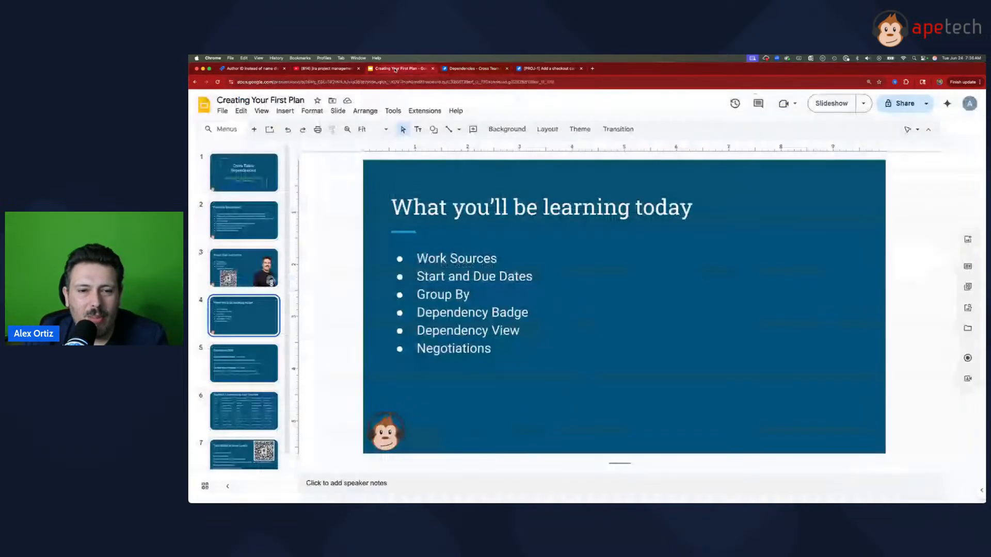
{"action": "left_click", "coordinate": [482, 69]}
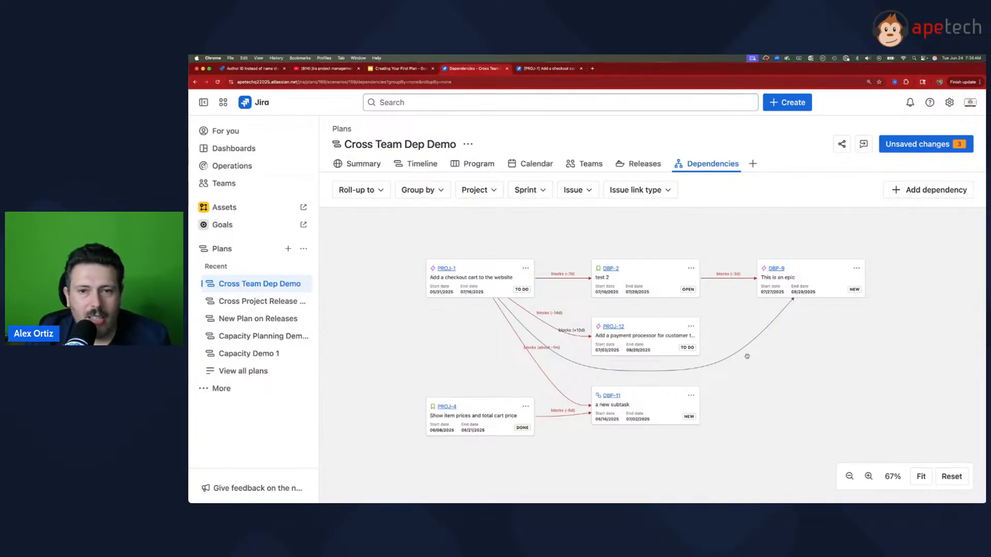
Step: Show the plan's timeline and examine the dependency lines between the issues
{"action": "left_click", "coordinate": [419, 164]}
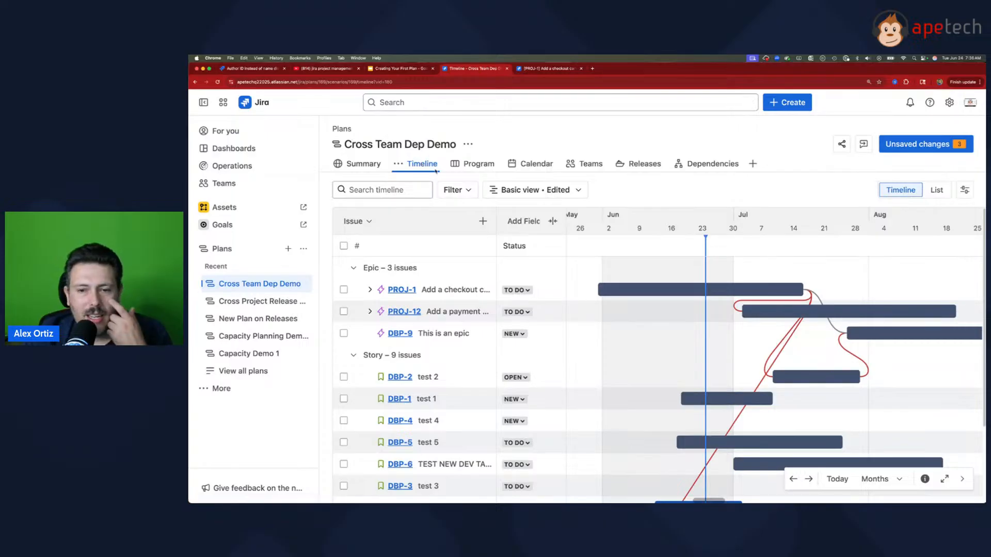
{"action": "mouse_move", "coordinate": [867, 380]}
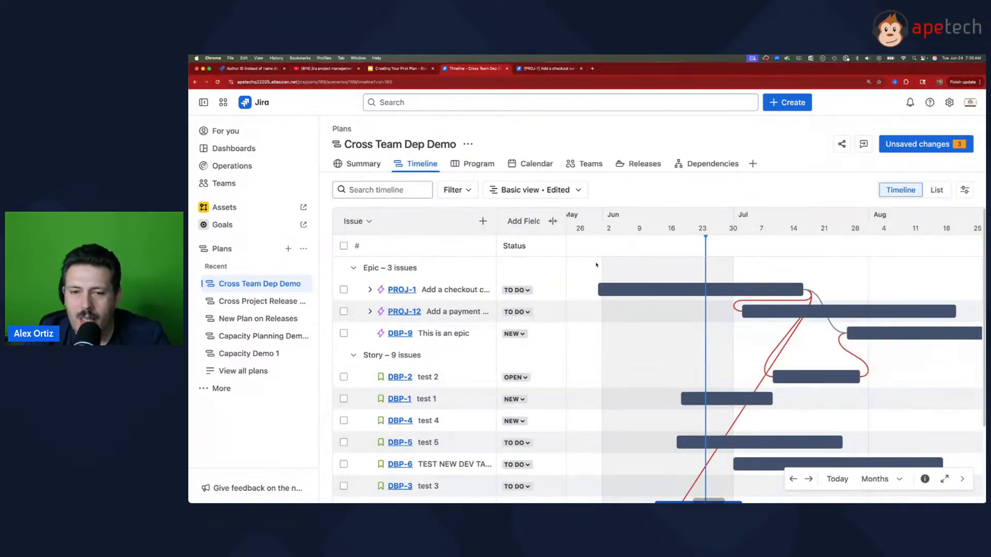
{"action": "mouse_move", "coordinate": [699, 284]}
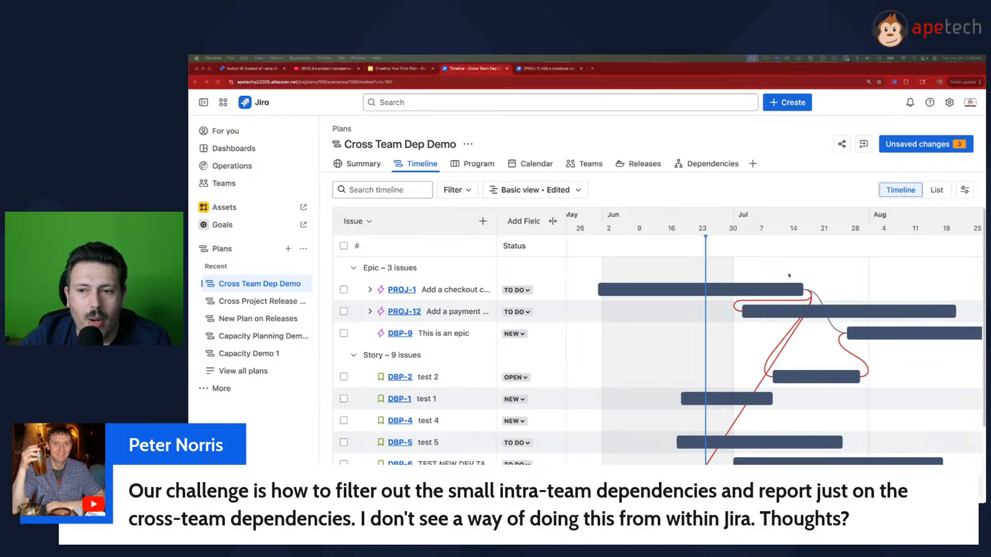
Step: Group the plan's timeline by Team in the view settings
{"action": "left_click", "coordinate": [963, 190]}
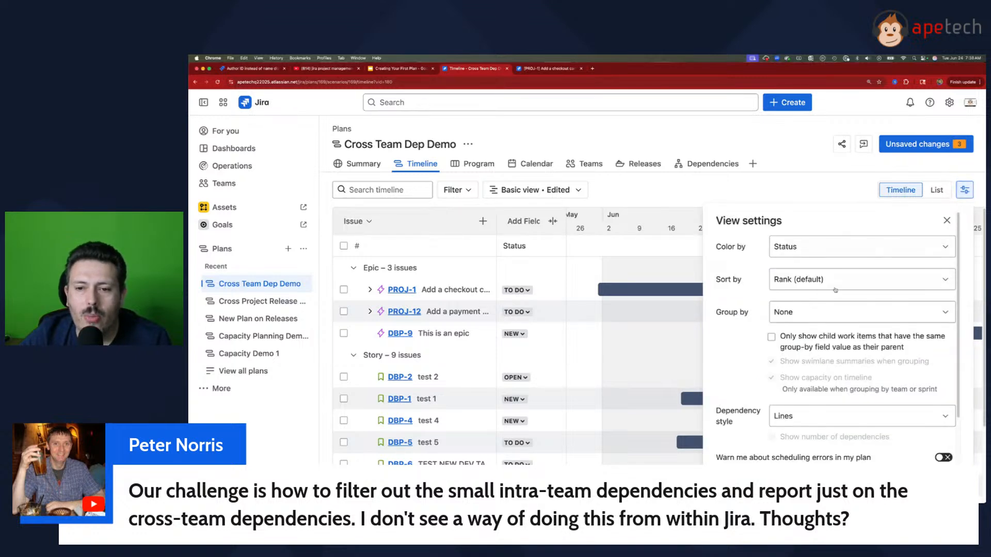
{"action": "left_click", "coordinate": [806, 317]}
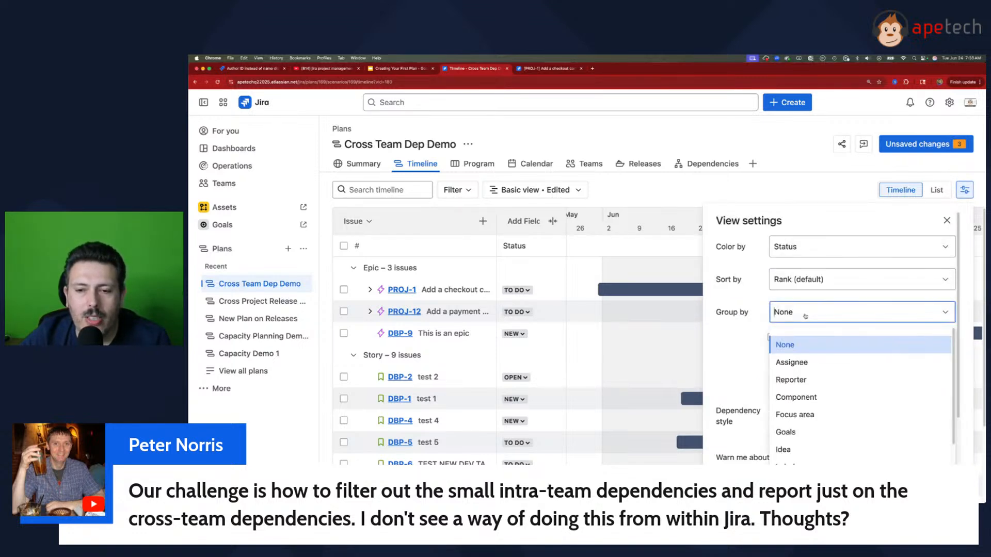
{"action": "scroll", "coordinate": [813, 454], "scroll_direction": "down", "scroll_amount": 2}
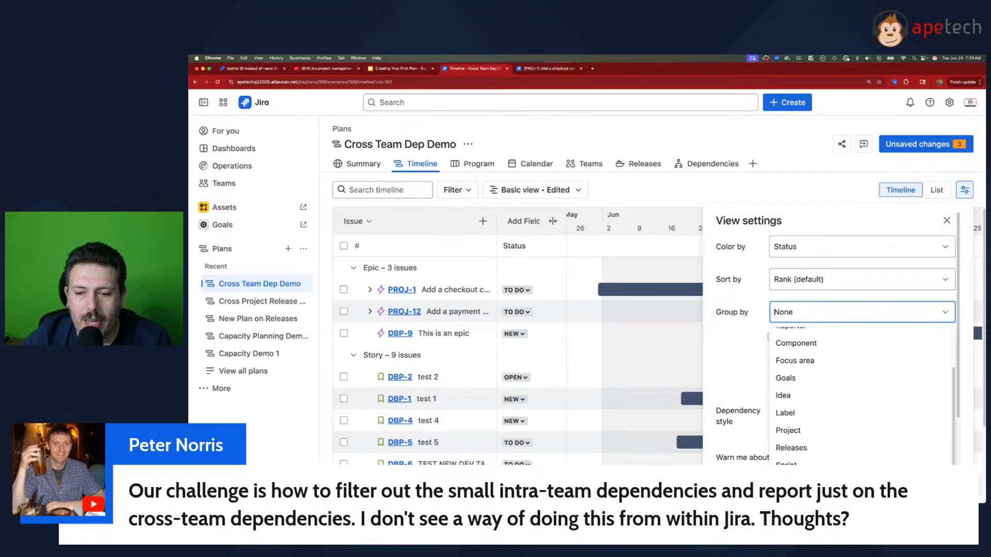
{"action": "left_click", "coordinate": [804, 482]}
Step: Group the dependencies report by Team and examine the ungrouped cards and links
{"action": "left_click", "coordinate": [707, 163]}
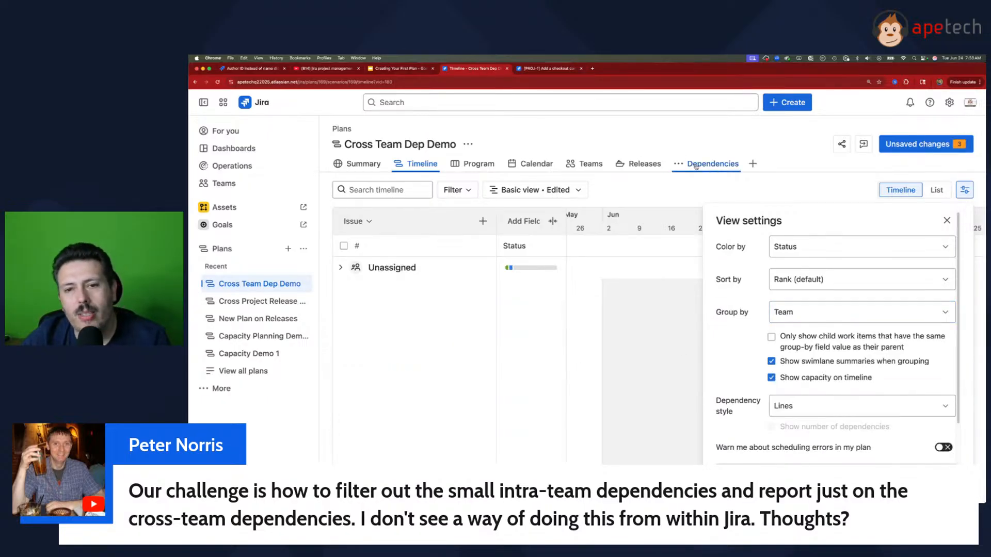
{"action": "left_click", "coordinate": [434, 192]}
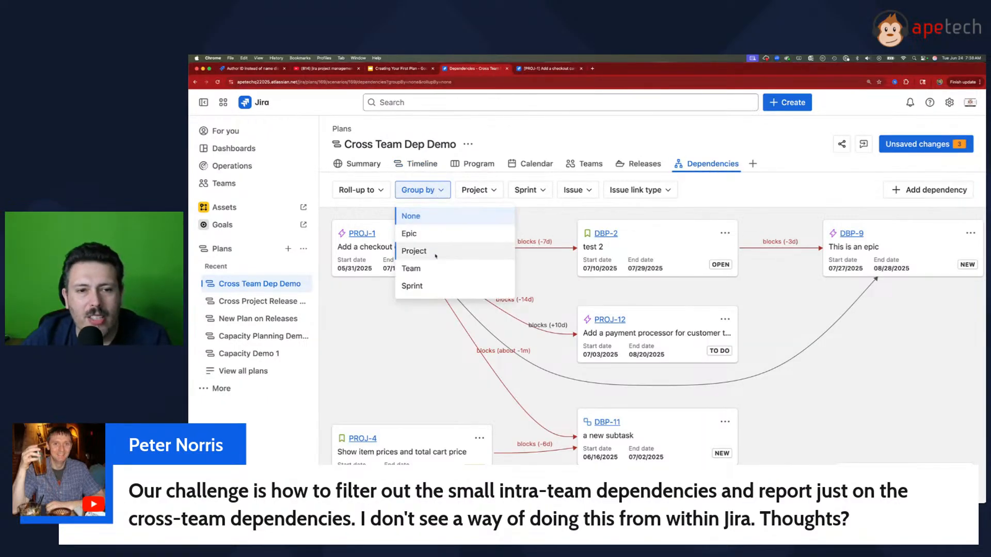
{"action": "left_click", "coordinate": [432, 269]}
{"action": "scroll", "coordinate": [528, 330], "scroll_direction": "down", "scroll_amount": 3}
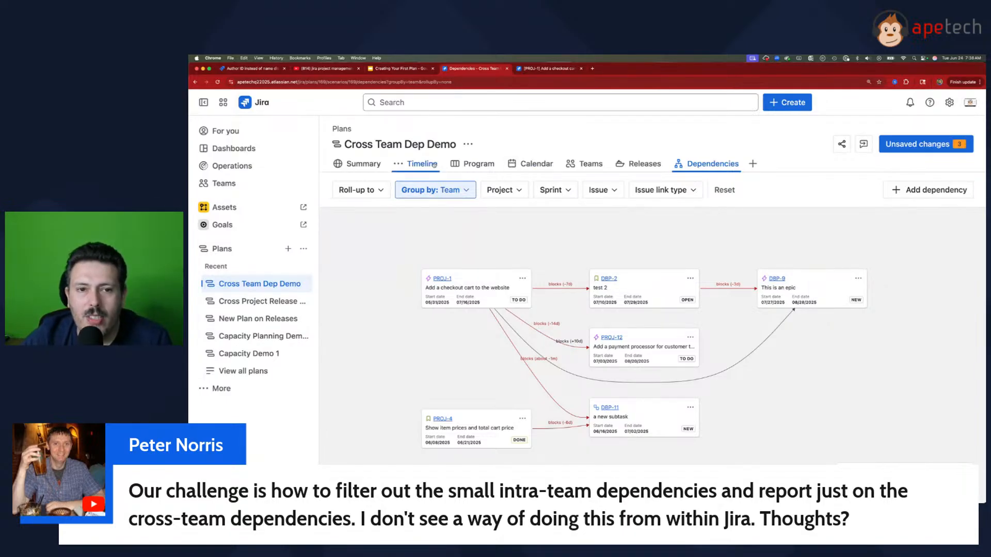
Step: Create a plan-only team named Team Awesome in the plan, keeping the default planning settings
{"action": "left_click", "coordinate": [571, 164]}
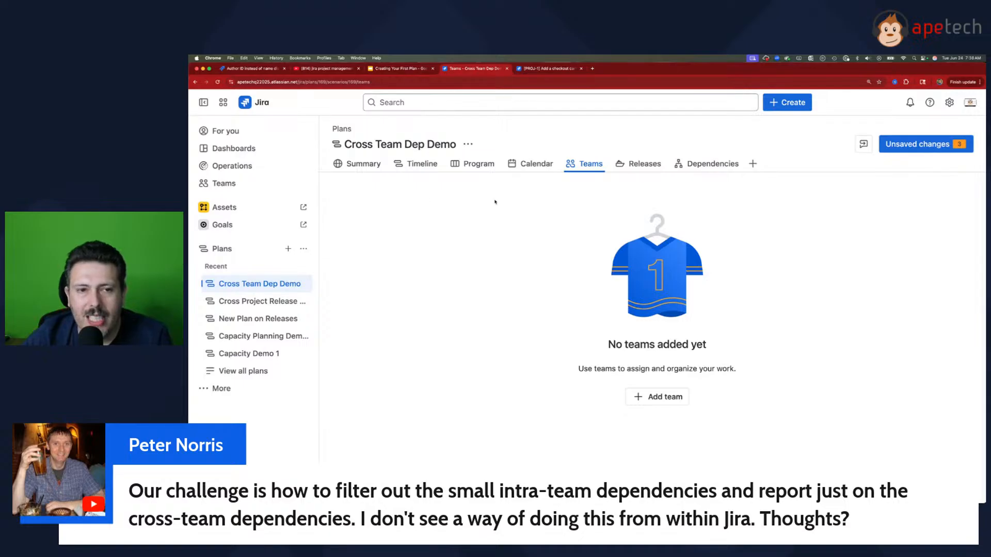
{"action": "left_click", "coordinate": [417, 164]}
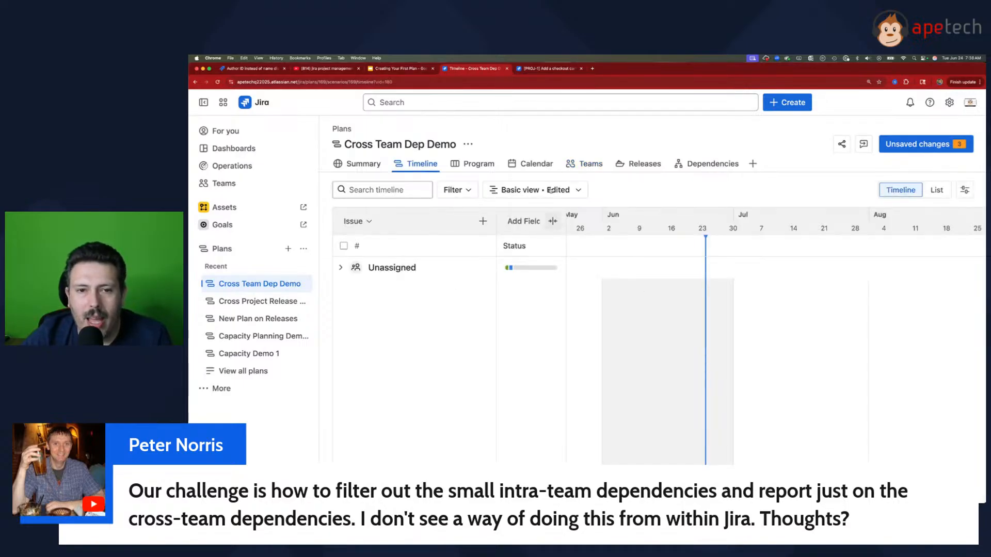
{"action": "left_click", "coordinate": [586, 163]}
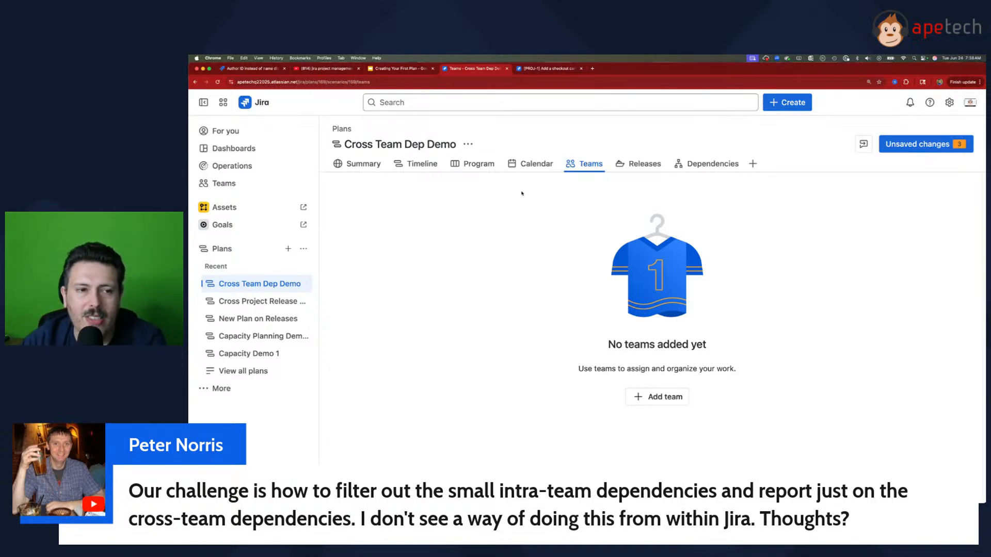
{"action": "left_click", "coordinate": [663, 400]}
{"action": "left_click", "coordinate": [625, 261]}
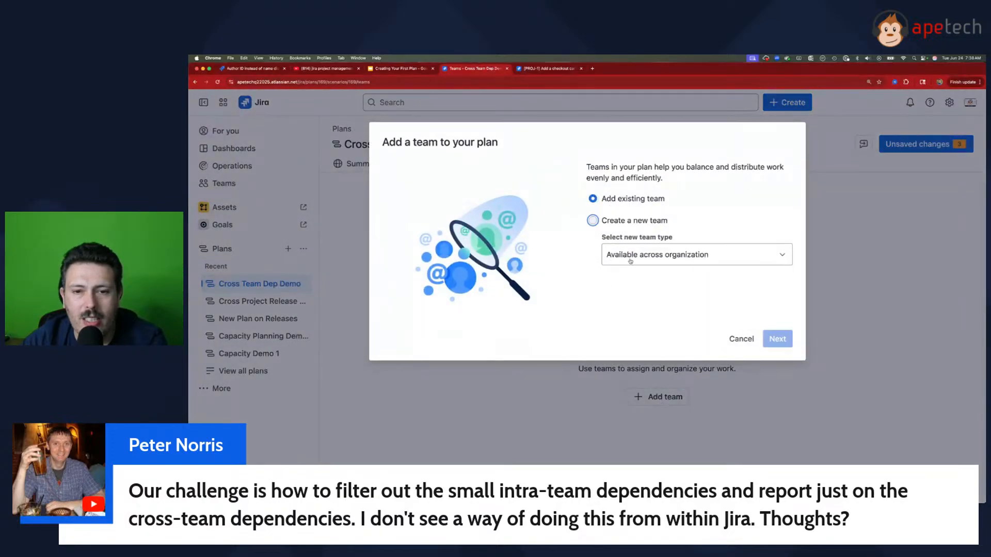
{"action": "left_click", "coordinate": [637, 251]}
{"action": "left_click", "coordinate": [645, 289]}
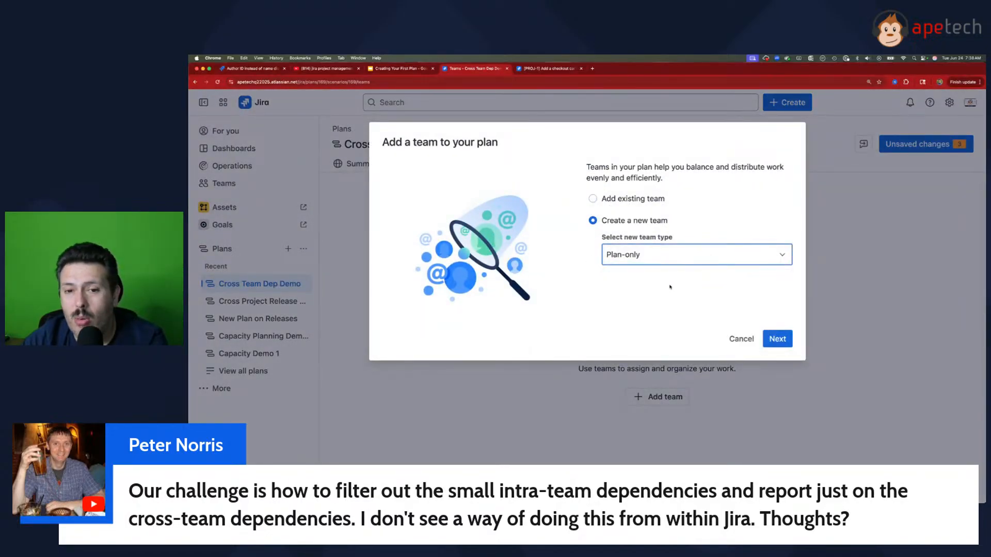
{"action": "left_click", "coordinate": [777, 338]}
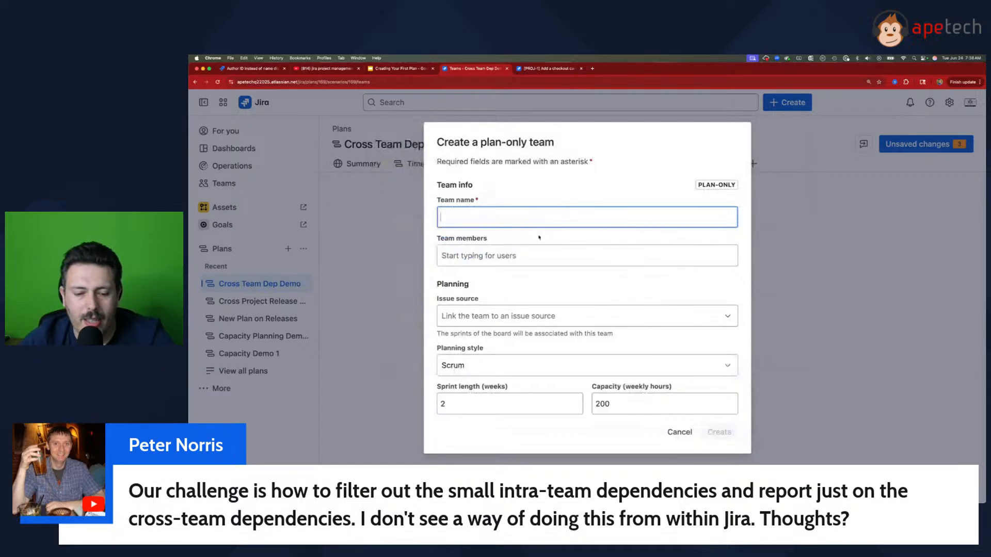
{"action": "type", "text": "Team Aw"}
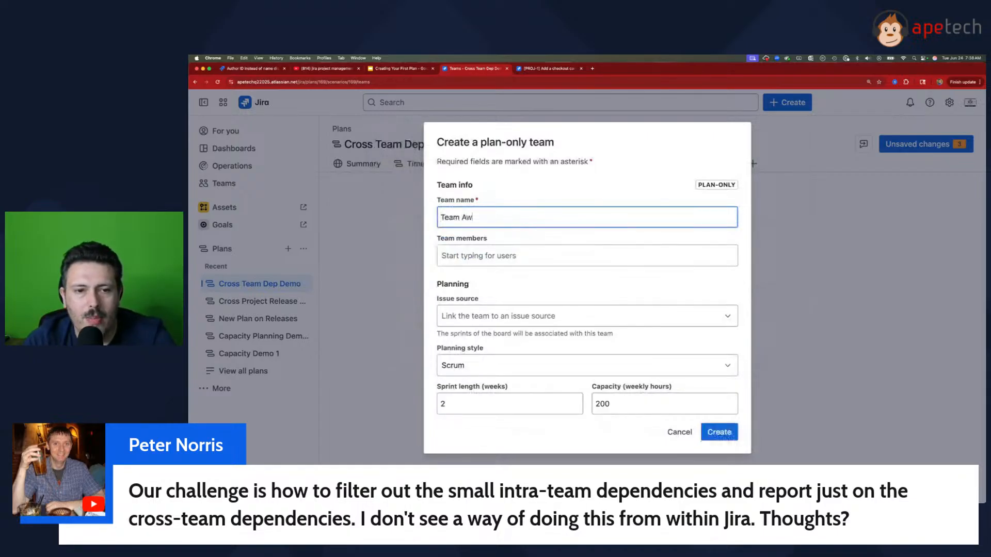
{"action": "type", "text": "esome"}
{"action": "left_click", "coordinate": [723, 433]}
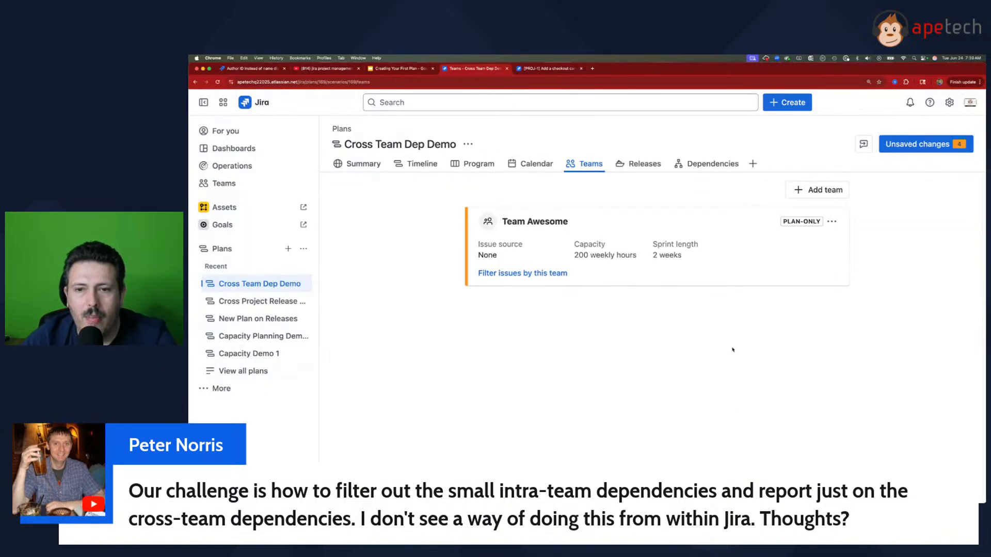
Step: Create a second plan-only team named Team Not So Awesome in the plan
{"action": "left_click", "coordinate": [818, 190]}
{"action": "left_click", "coordinate": [620, 264]}
{"action": "left_click", "coordinate": [619, 262]}
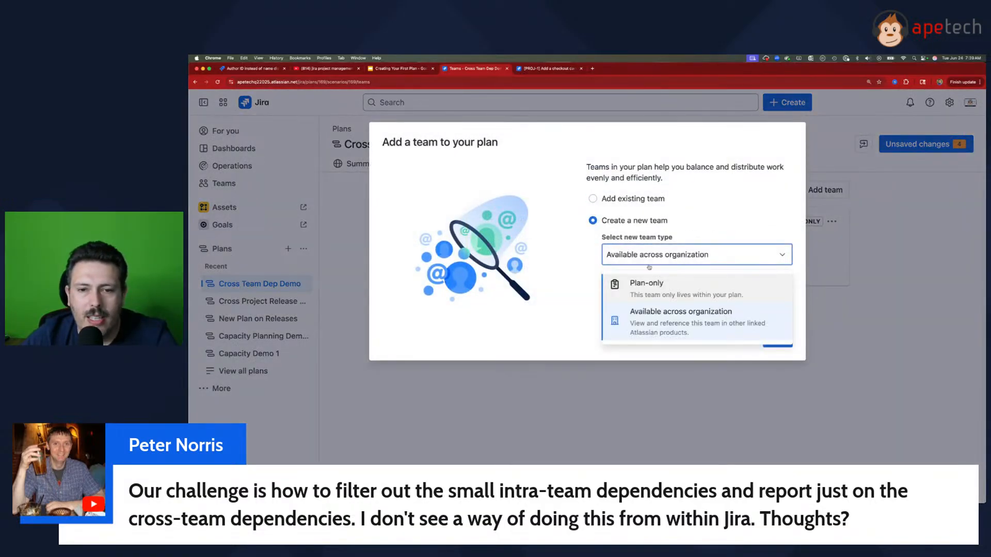
{"action": "left_click", "coordinate": [645, 283]}
{"action": "left_click", "coordinate": [777, 338]}
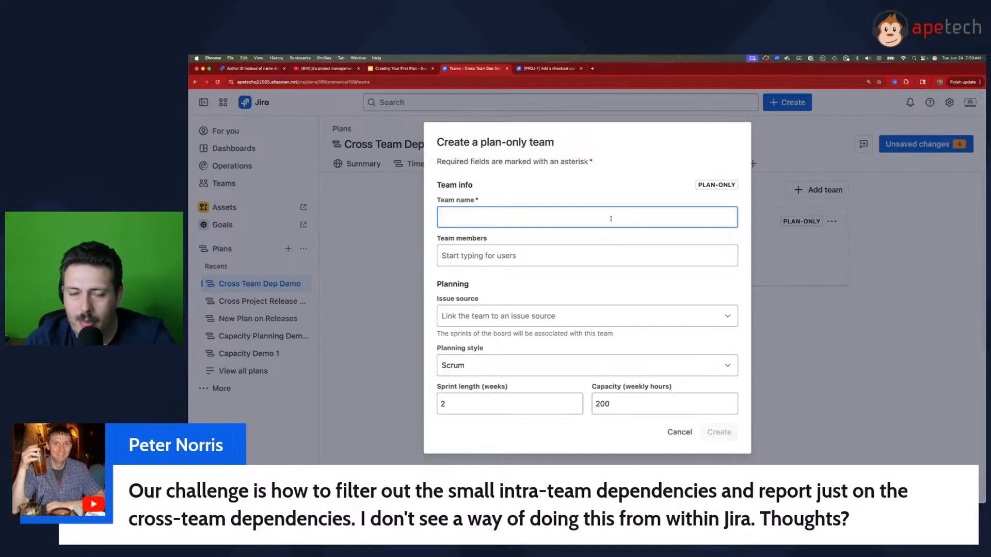
{"action": "type", "text": "Team Not So S"}
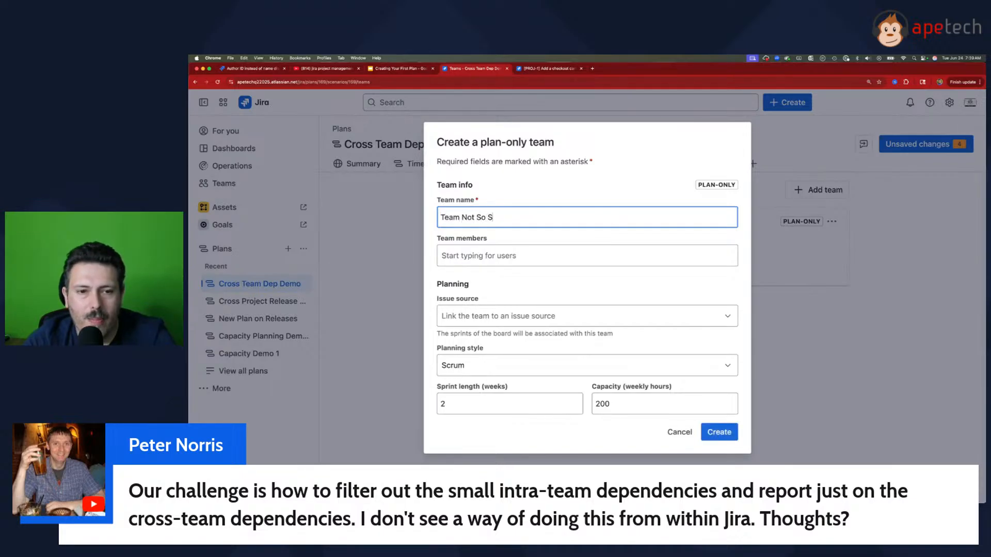
{"action": "key", "text": "BackSpace"}
{"action": "type", "text": "Awesom"}
{"action": "key", "text": "BackSpace"}
{"action": "key", "text": "BackSpace"}
{"action": "type", "text": "eo"}
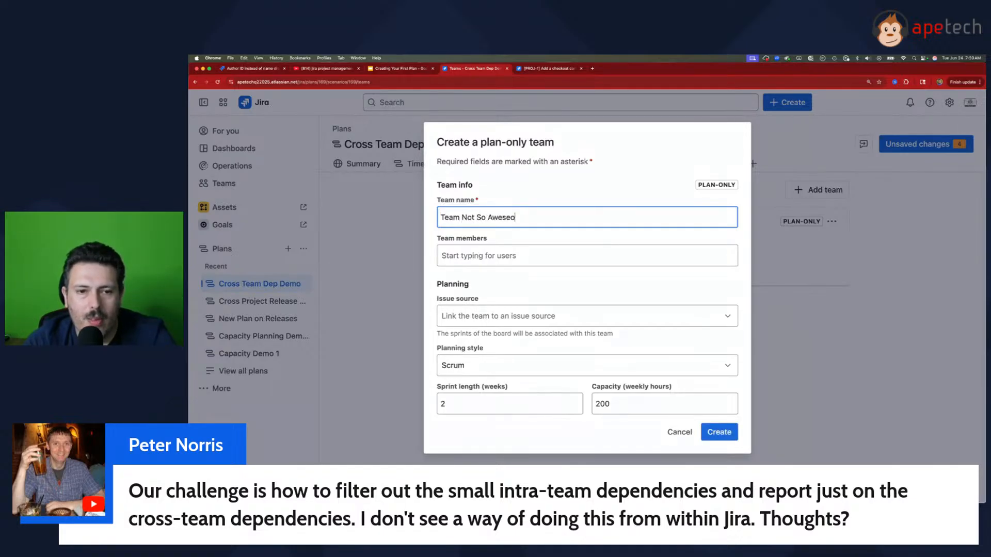
{"action": "key", "text": "BackSpace"}
{"action": "key", "text": "BackSpace"}
{"action": "type", "text": "ome"}
{"action": "key", "text": "Return"}
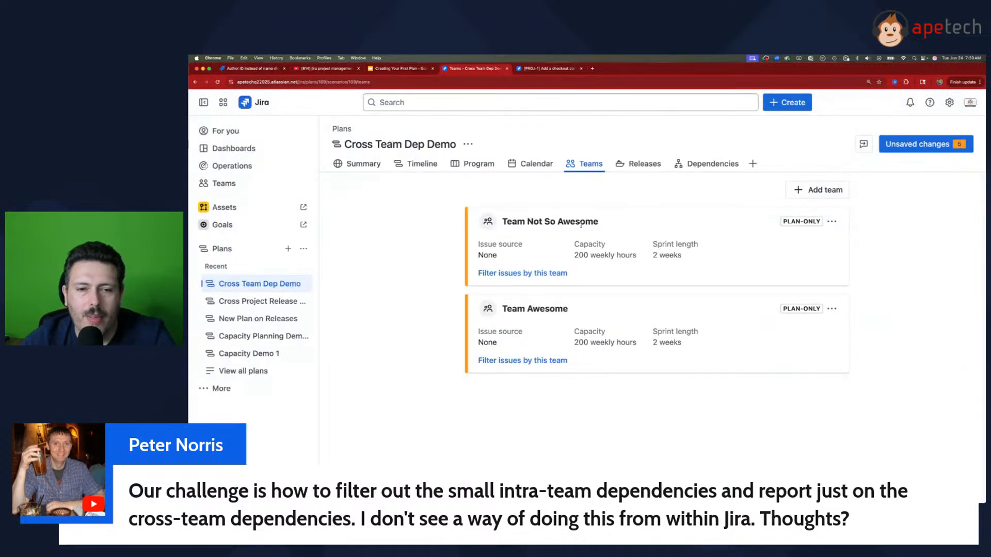
Step: Set the timeline's grouping to None
{"action": "left_click", "coordinate": [419, 164]}
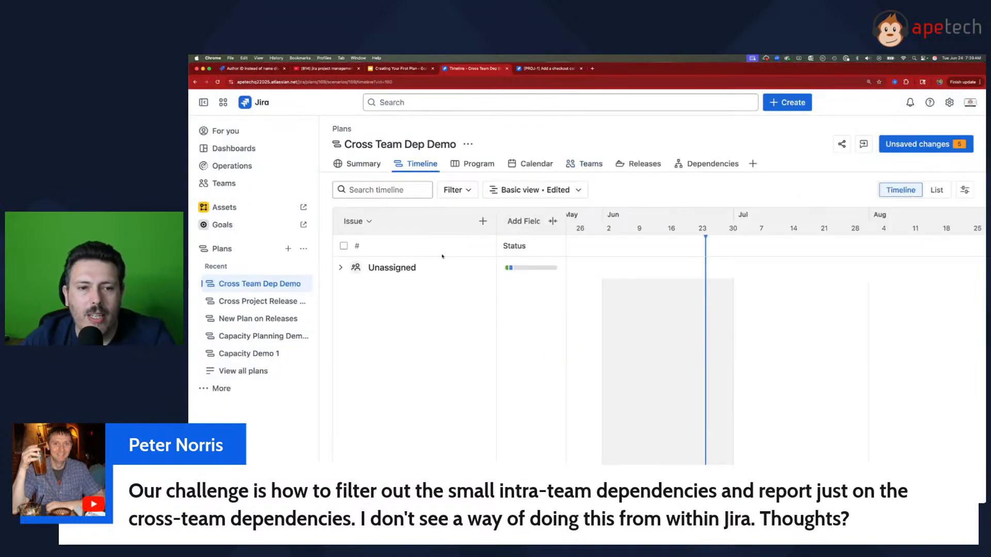
{"action": "left_click", "coordinate": [964, 190]}
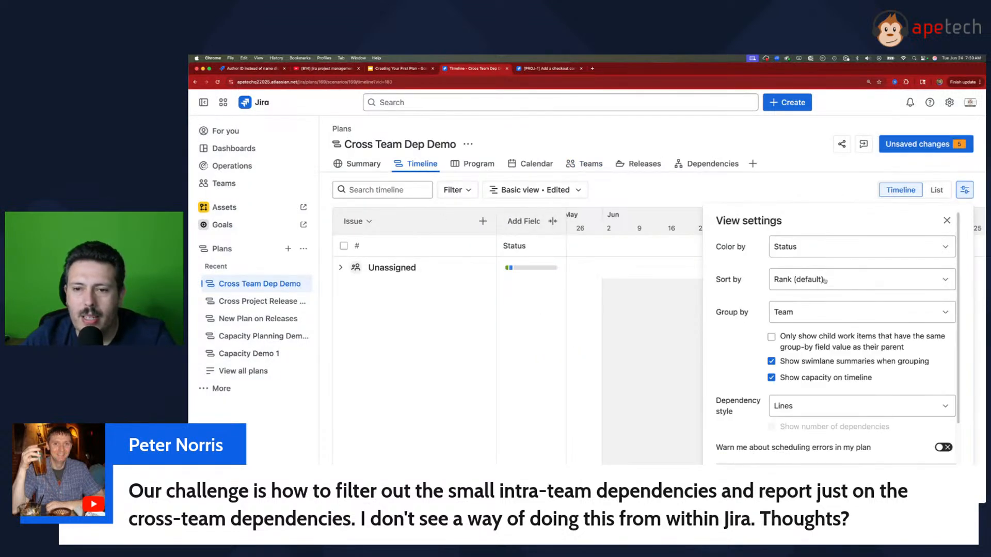
{"action": "left_click", "coordinate": [789, 312]}
{"action": "left_click", "coordinate": [785, 345]}
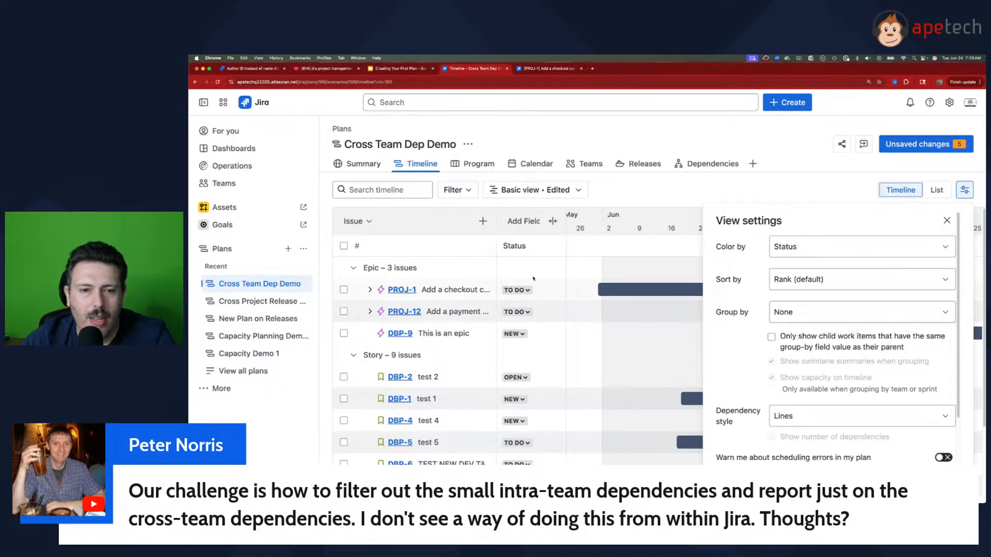
Step: Add the Team, Start date and Due date fields as columns to the timeline
{"action": "left_click", "coordinate": [534, 221]}
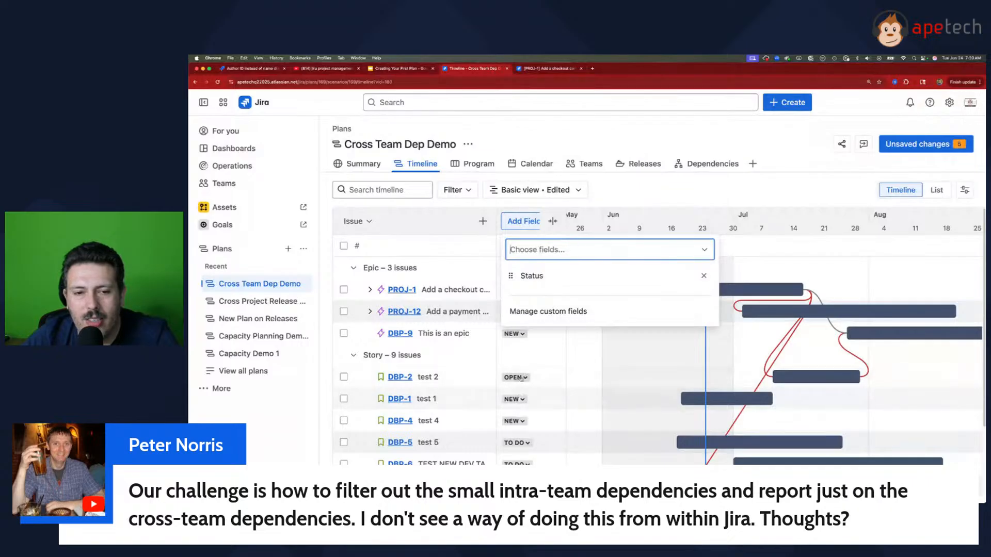
{"action": "left_click", "coordinate": [568, 249]}
{"action": "type", "text": "tea"}
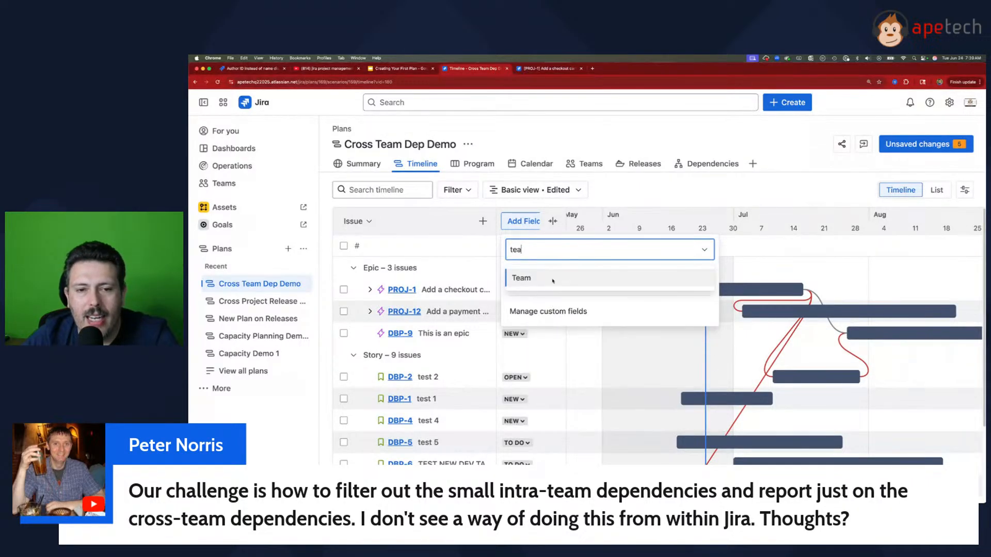
{"action": "left_click", "coordinate": [539, 276]}
{"action": "left_click", "coordinate": [547, 253]}
{"action": "type", "text": "start"}
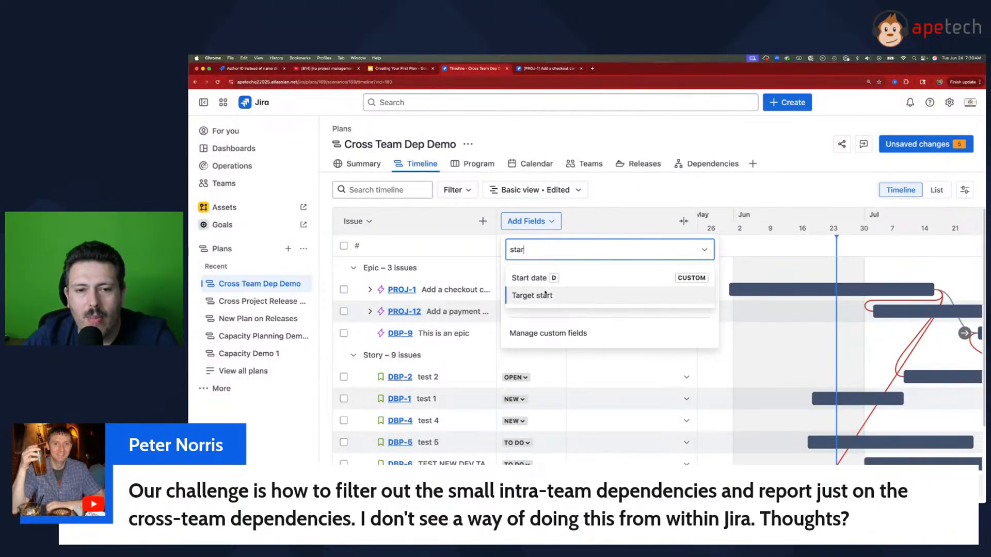
{"action": "key", "text": "Return"}
{"action": "left_click", "coordinate": [548, 258]}
{"action": "type", "text": "d"}
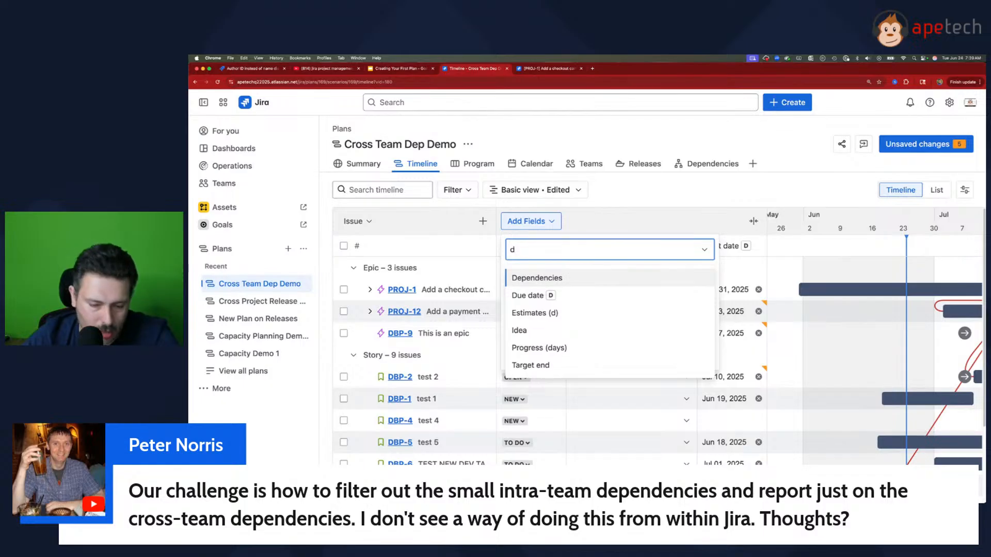
{"action": "type", "text": "u"}
{"action": "key", "text": "Return"}
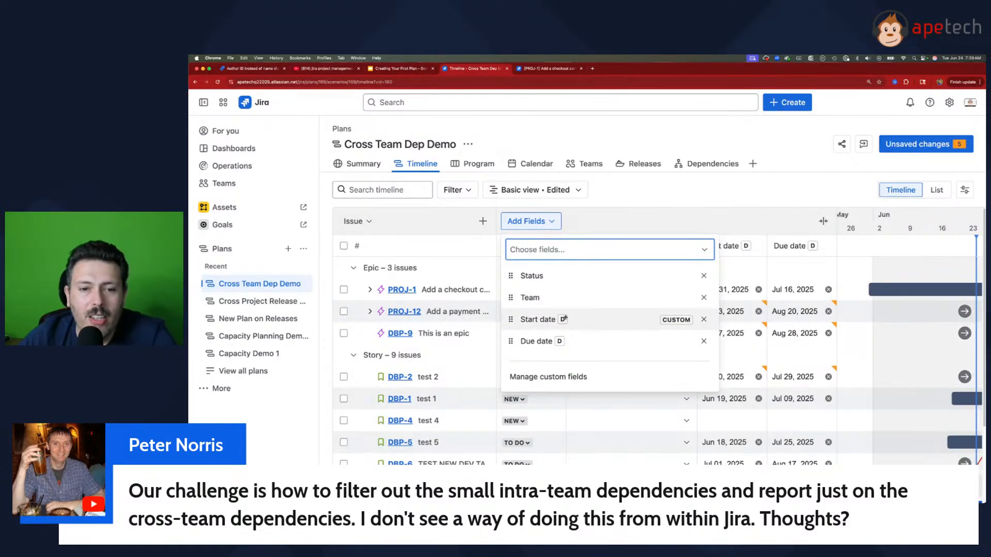
{"action": "mouse_move", "coordinate": [565, 326]}
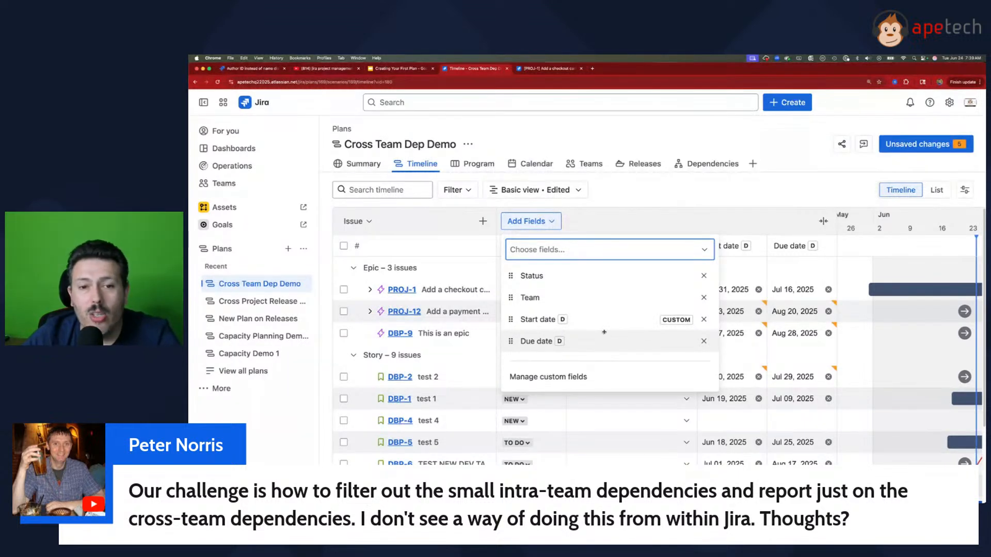
Step: Add the Target start and Target end fields as columns to the timeline
{"action": "left_click", "coordinate": [574, 251]}
{"action": "scroll", "coordinate": [587, 378], "scroll_direction": "down", "scroll_amount": 3}
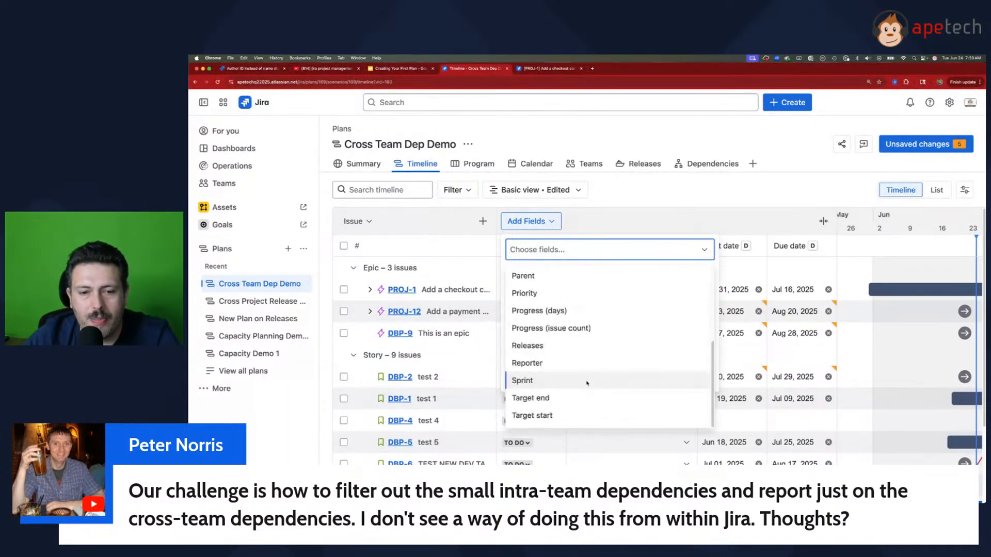
{"action": "left_click", "coordinate": [559, 413]}
{"action": "left_click", "coordinate": [553, 251]}
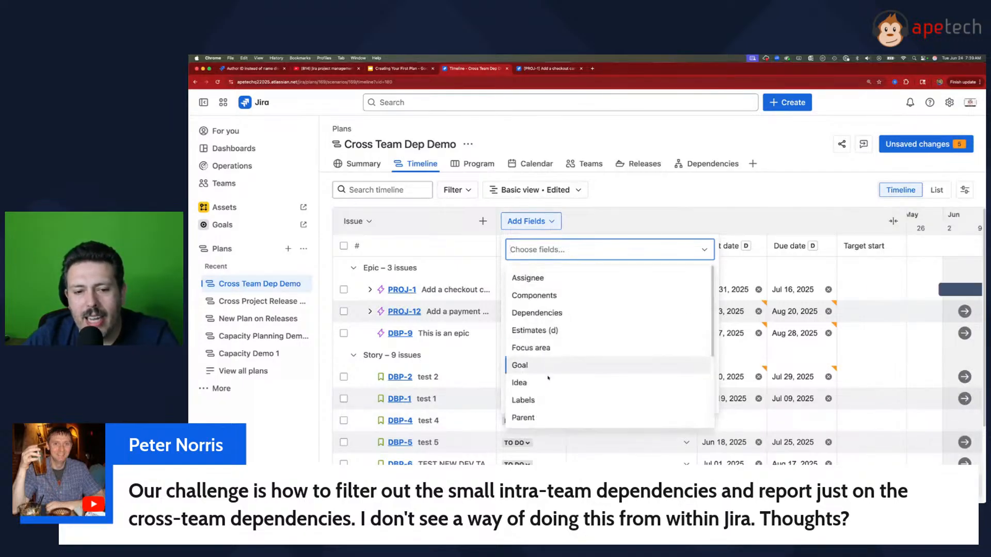
{"action": "scroll", "coordinate": [547, 419], "scroll_direction": "down", "scroll_amount": 3}
{"action": "left_click", "coordinate": [548, 418]}
{"action": "key", "text": "Escape"}
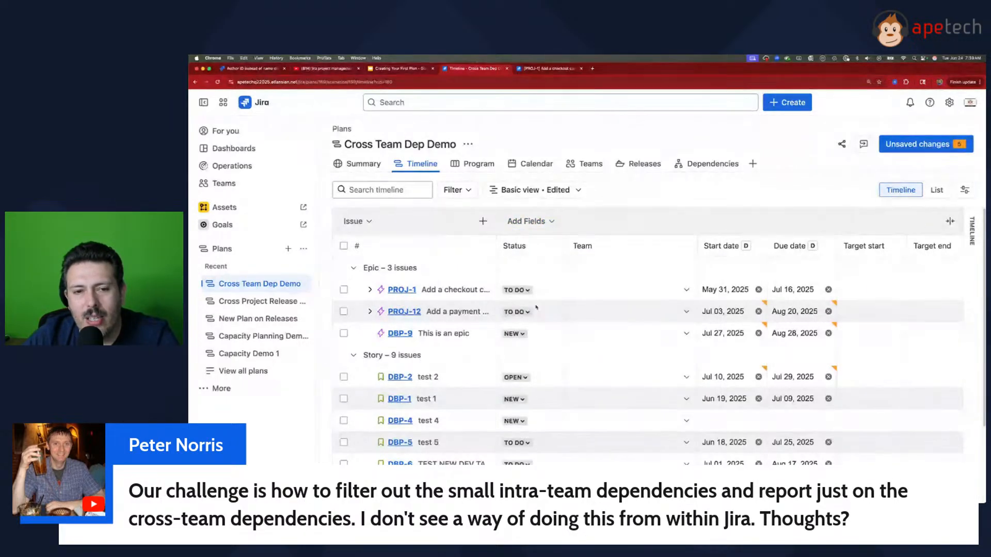
{"action": "left_click", "coordinate": [538, 221]}
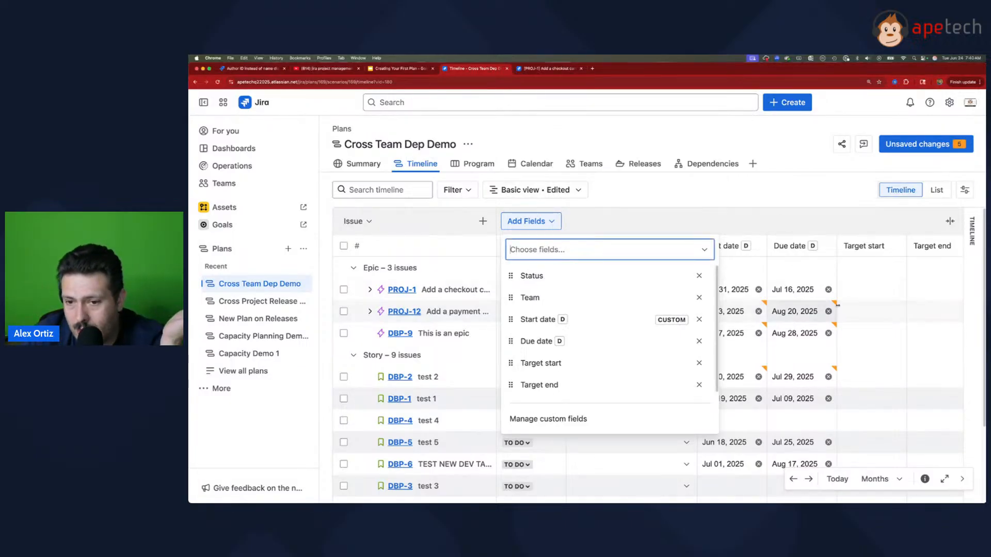
{"action": "left_click", "coordinate": [770, 186]}
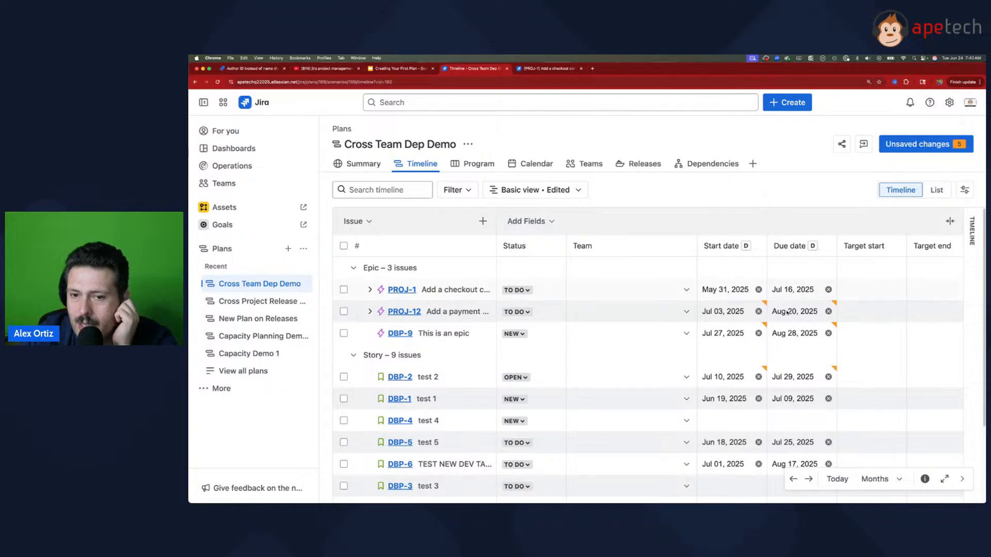
Step: Set PROJ-1's target start to Jun 23, 2025 and its target end to Jun 27, 2025
{"action": "left_click", "coordinate": [869, 289]}
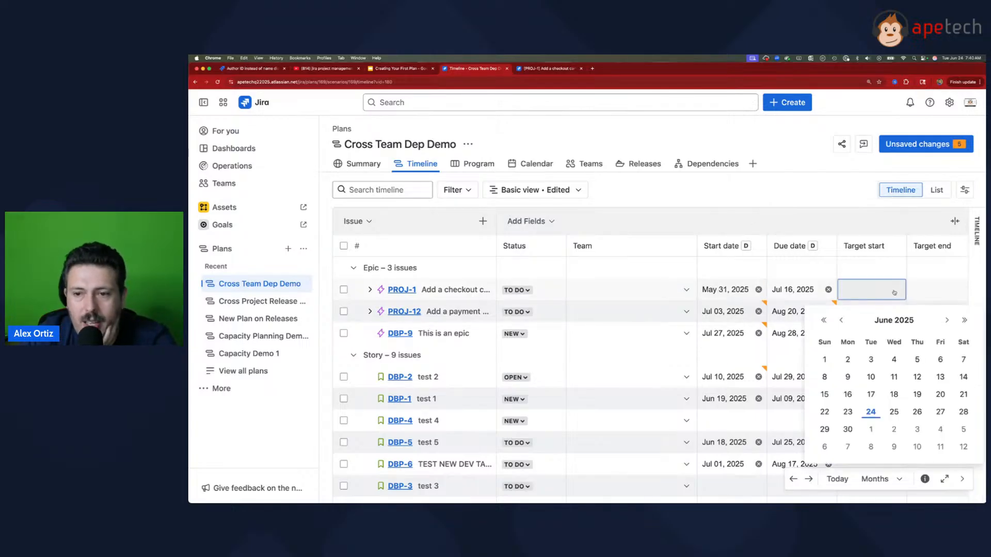
{"action": "left_click", "coordinate": [848, 411]}
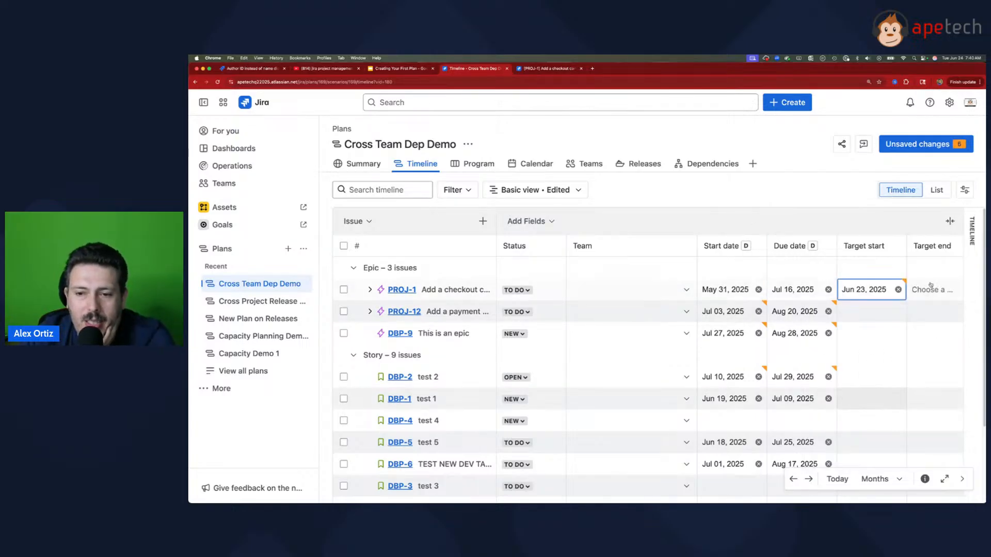
{"action": "left_click", "coordinate": [929, 290]}
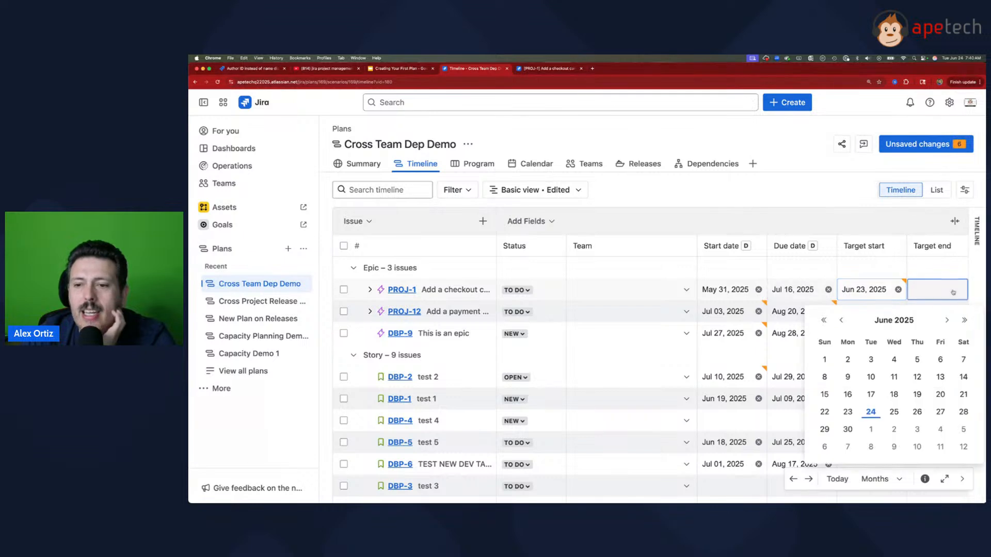
{"action": "left_click", "coordinate": [939, 412]}
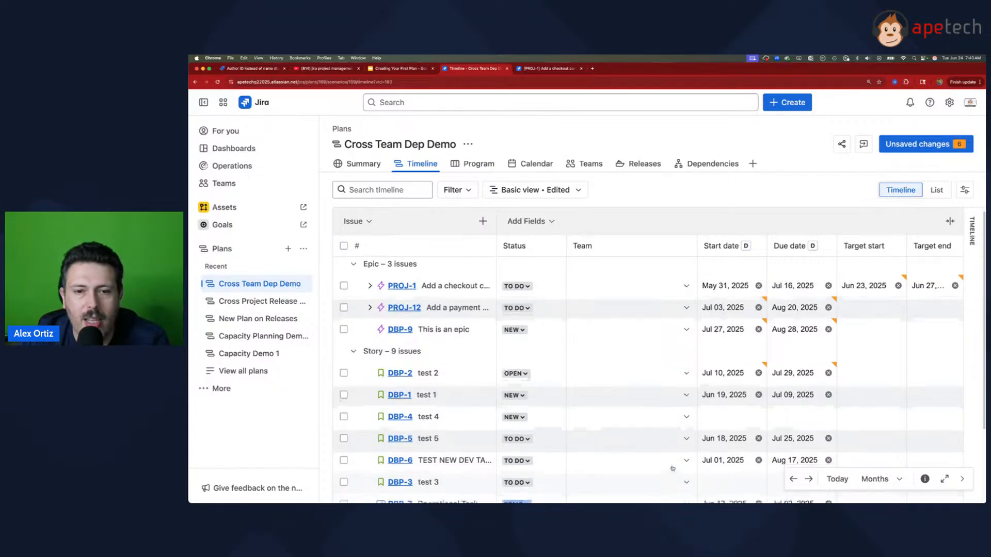
Step: Assign Team Not So Awesome to epics PROJ-1 and PROJ-12, and Team Awesome to epic DBP-9
{"action": "scroll", "coordinate": [665, 481], "scroll_direction": "down", "scroll_amount": 3}
{"action": "scroll", "coordinate": [645, 387], "scroll_direction": "up", "scroll_amount": 3}
{"action": "left_click", "coordinate": [630, 289]}
{"action": "left_click", "coordinate": [644, 320]}
{"action": "left_click", "coordinate": [643, 319]}
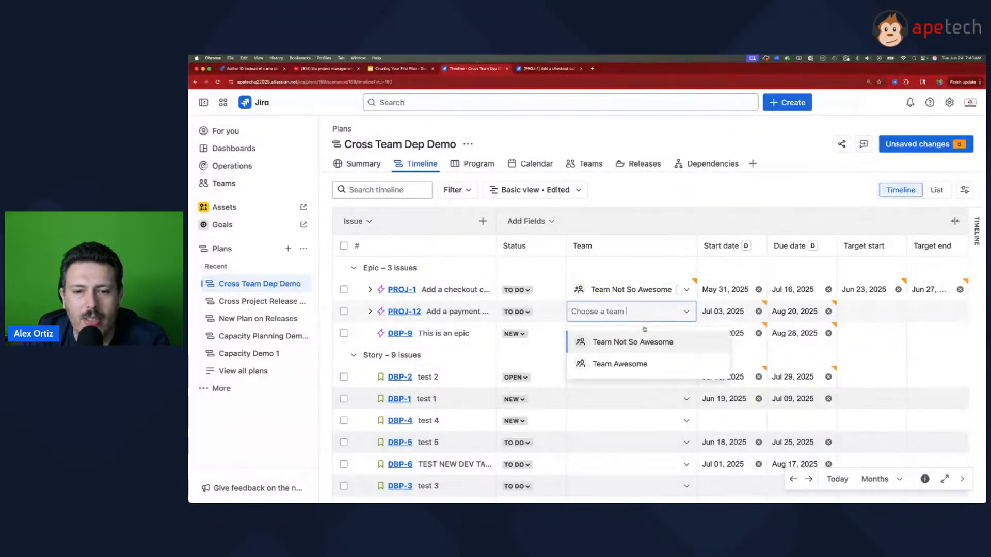
{"action": "left_click", "coordinate": [644, 342]}
{"action": "left_click", "coordinate": [644, 334]}
{"action": "left_click", "coordinate": [633, 387]}
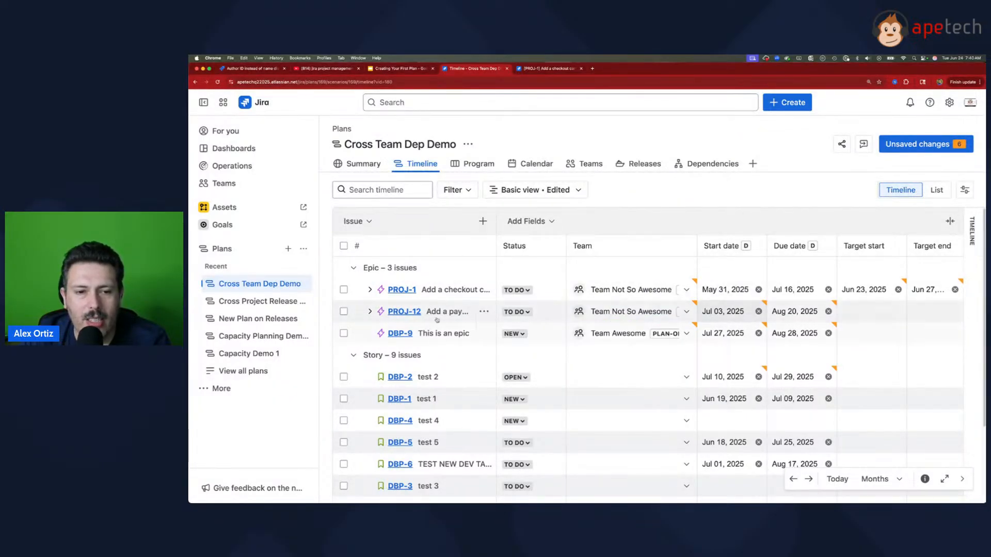
Step: Save all unsaved plan changes to Jira from the team-grouped dependencies report, and return to the timeline
{"action": "left_click", "coordinate": [711, 164]}
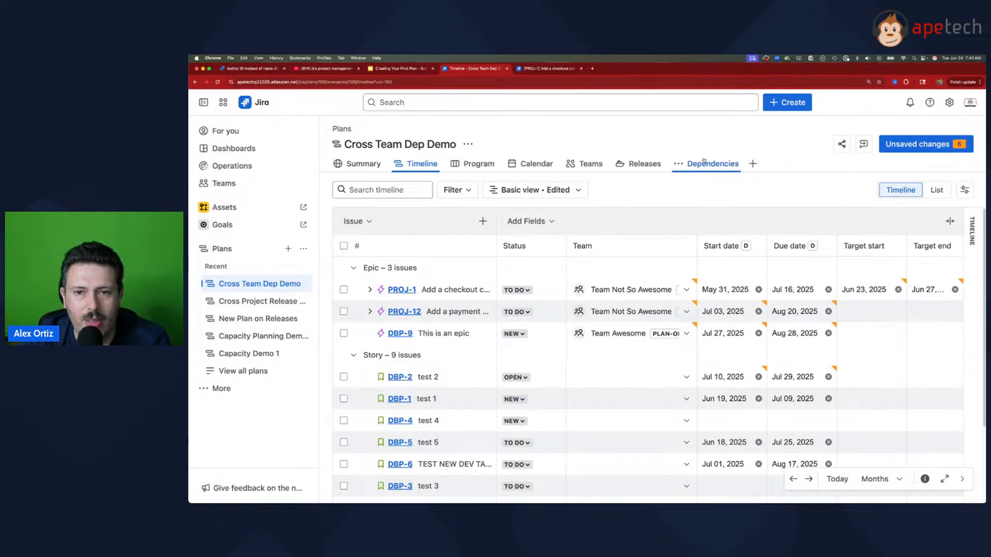
{"action": "left_click", "coordinate": [934, 145]}
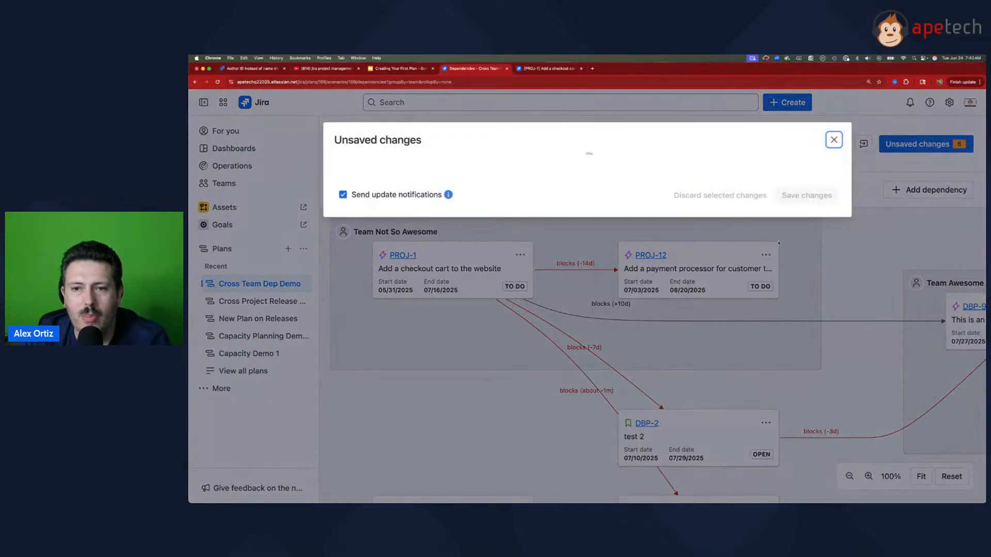
{"action": "left_click", "coordinate": [922, 369]}
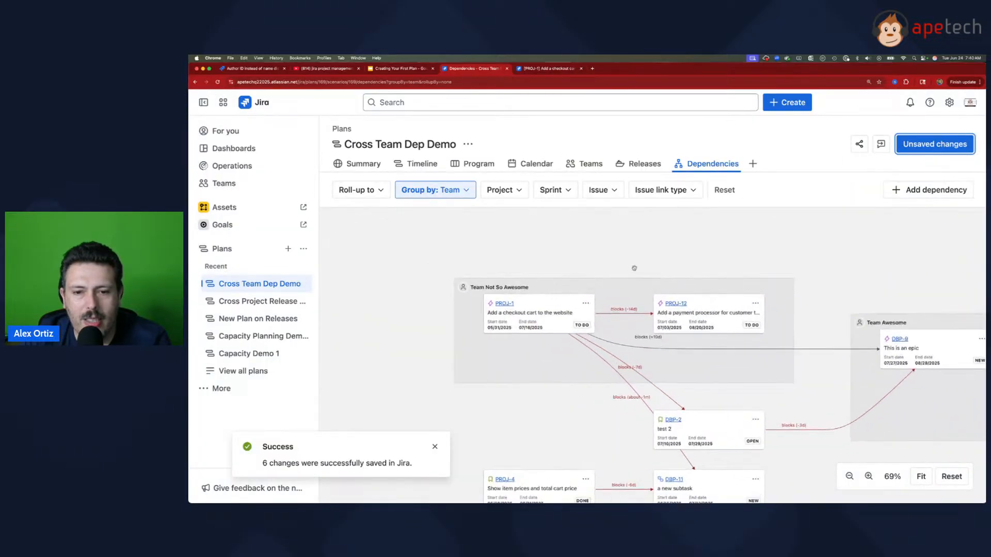
{"action": "left_click_drag", "start_coordinate": [808, 338], "coordinate": [740, 314]}
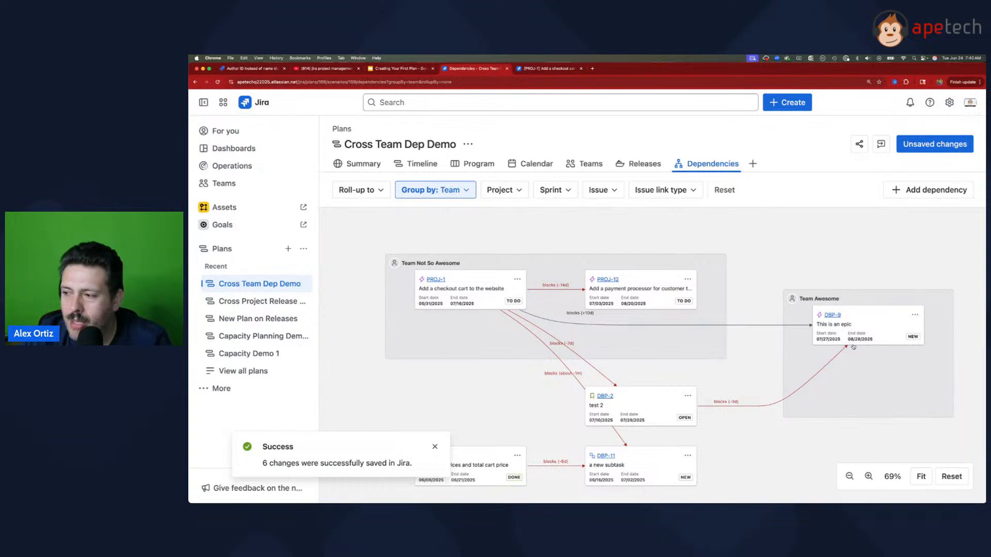
{"action": "left_click", "coordinate": [435, 447]}
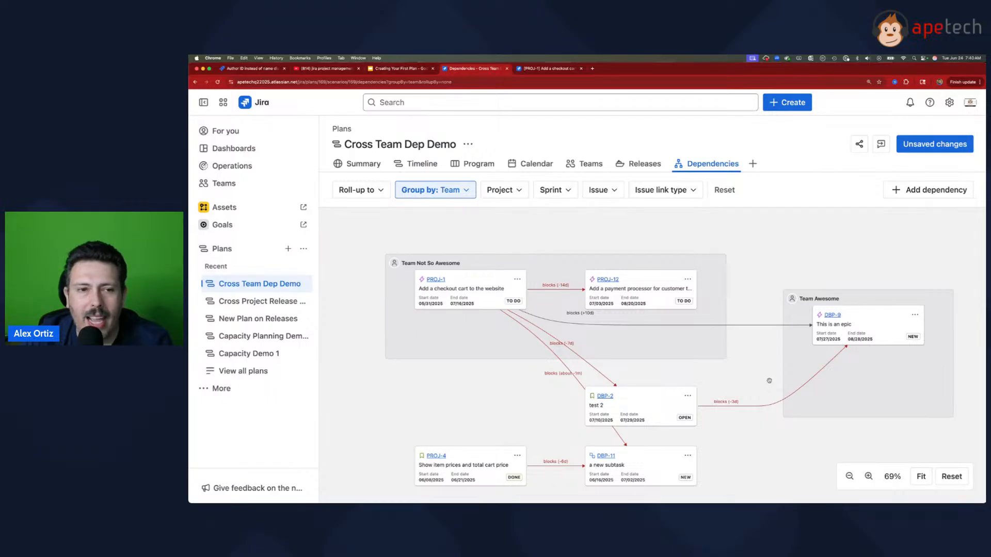
{"action": "left_click", "coordinate": [425, 163]}
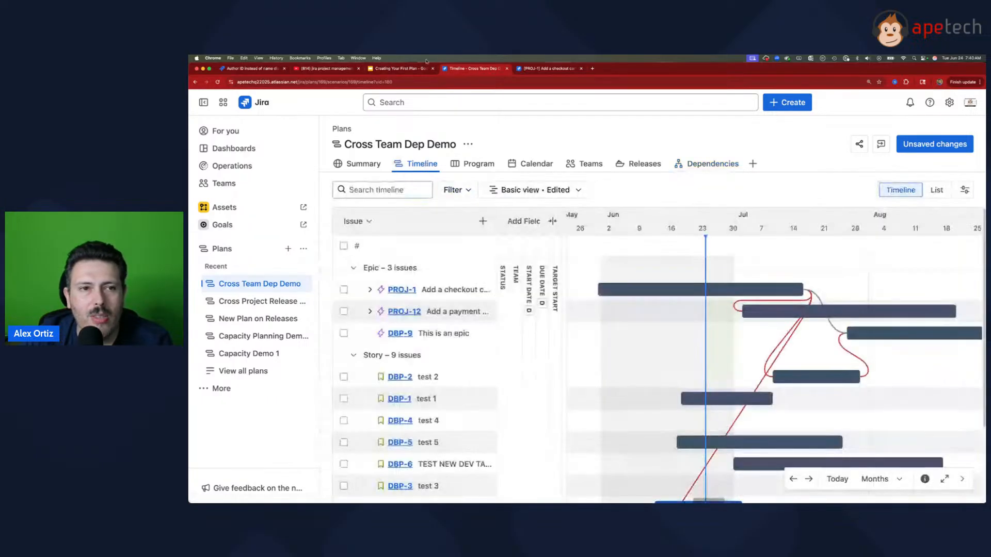
Step: Switch to the Creating Your First Plan presentation in Google Slides and view slides 5 through 7
{"action": "left_click", "coordinate": [400, 68]}
{"action": "left_click", "coordinate": [234, 367]}
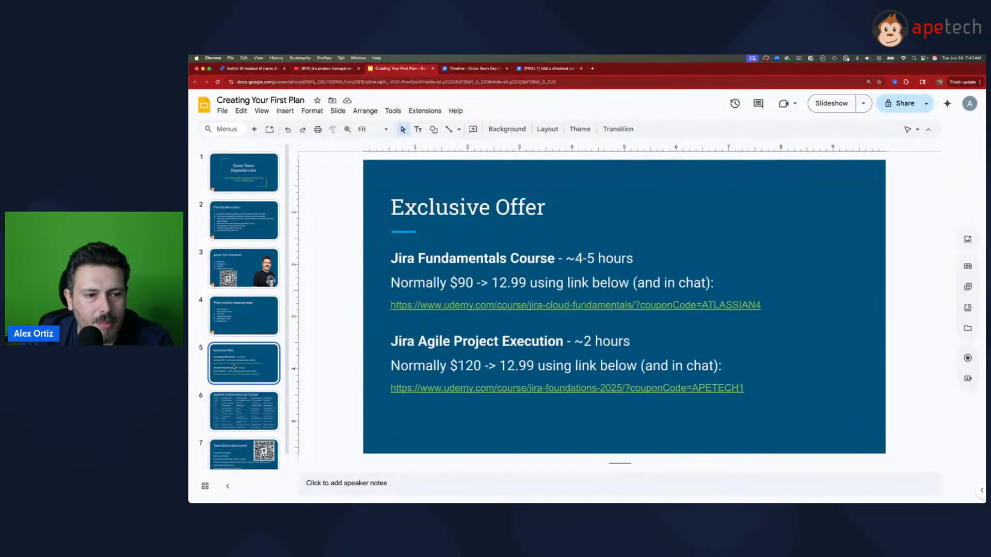
{"action": "key", "text": "Down"}
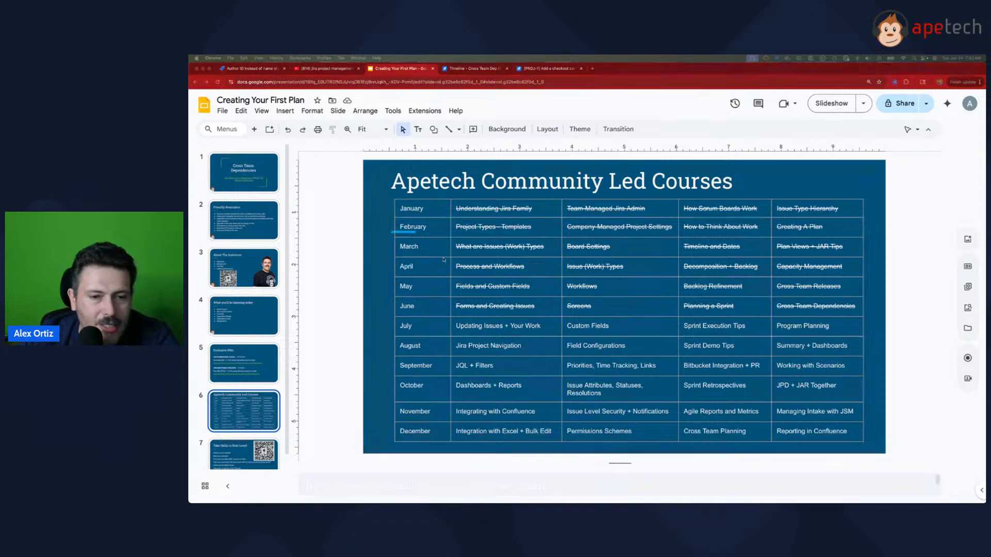
{"action": "scroll", "coordinate": [237, 428], "scroll_direction": "down", "scroll_amount": 1}
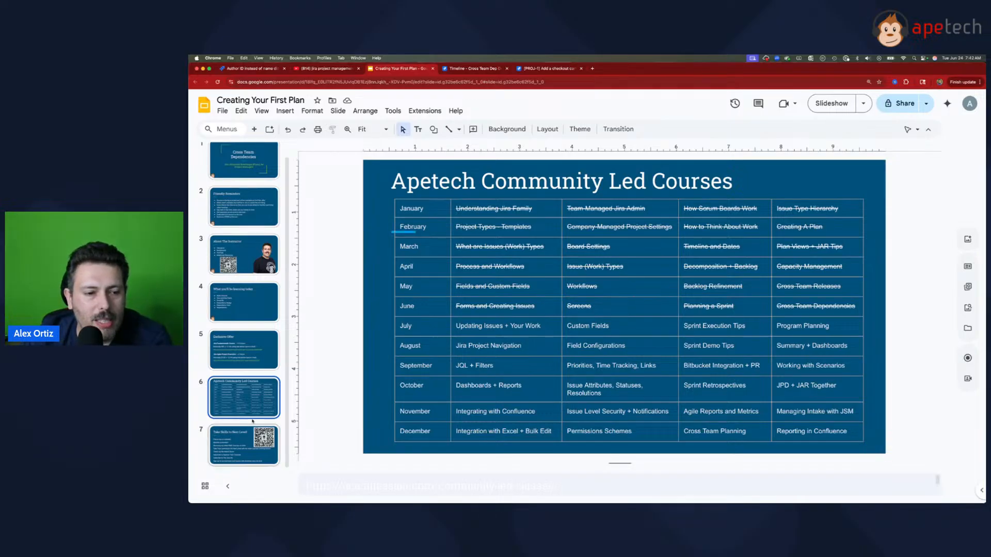
{"action": "left_click", "coordinate": [239, 430]}
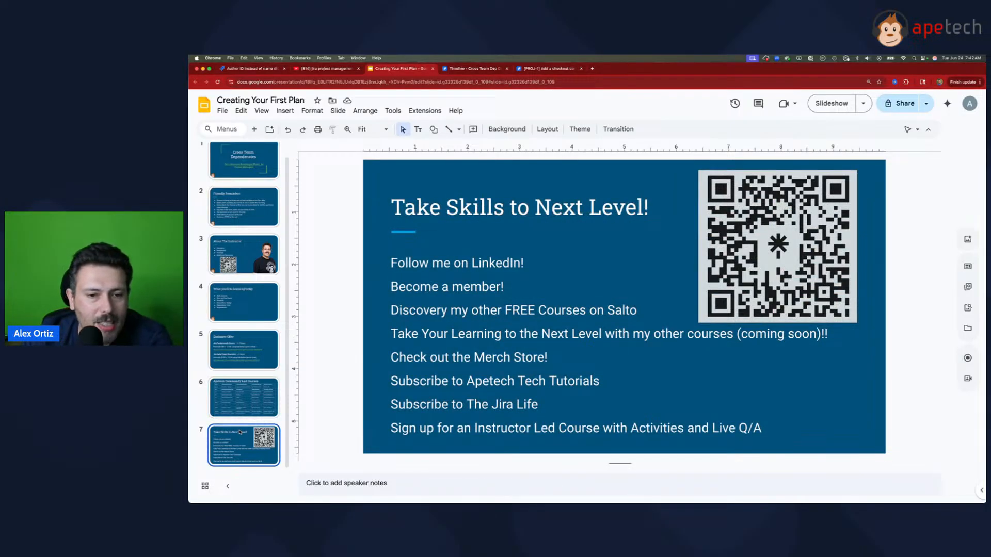